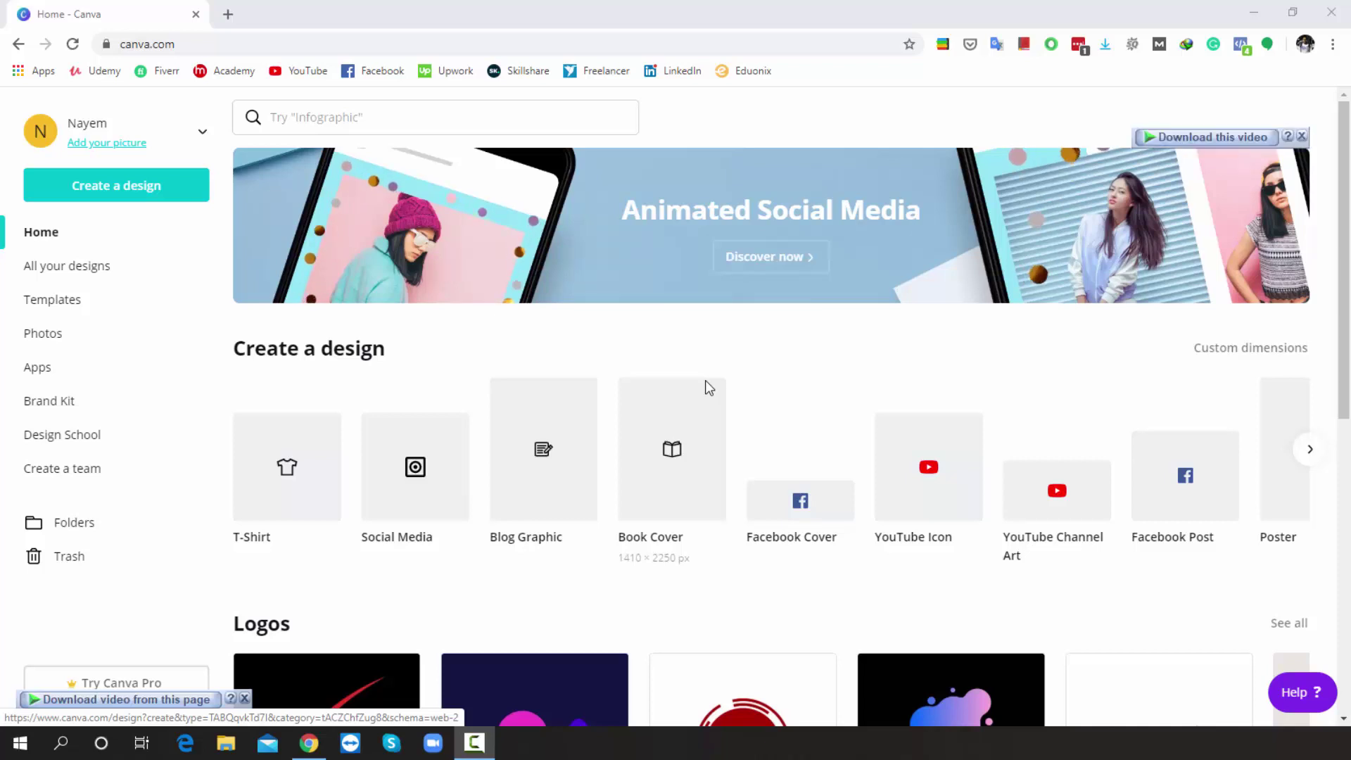
# Create a new design with custom dimensions of 600 × 600 px.
pyautogui.click(1274, 360)
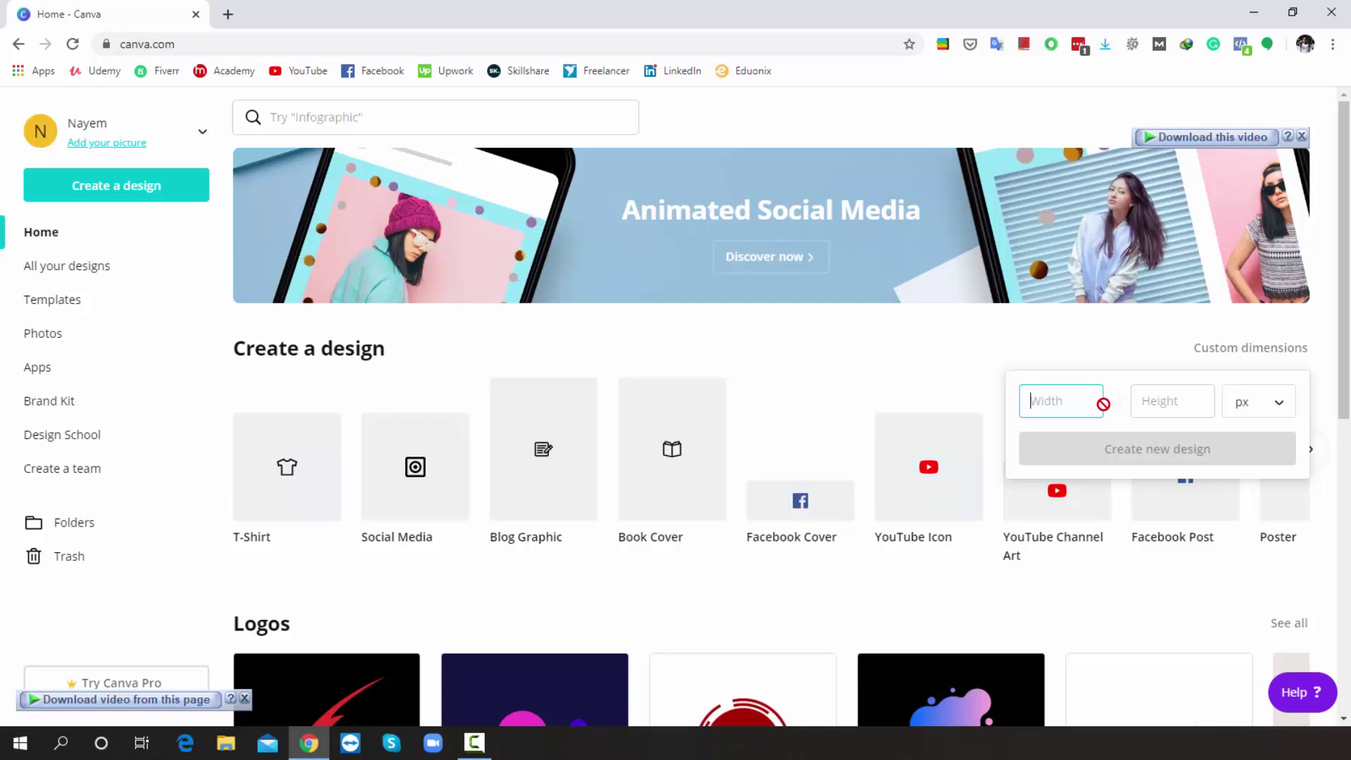
pyautogui.write('600')
pyautogui.click(1148, 406)
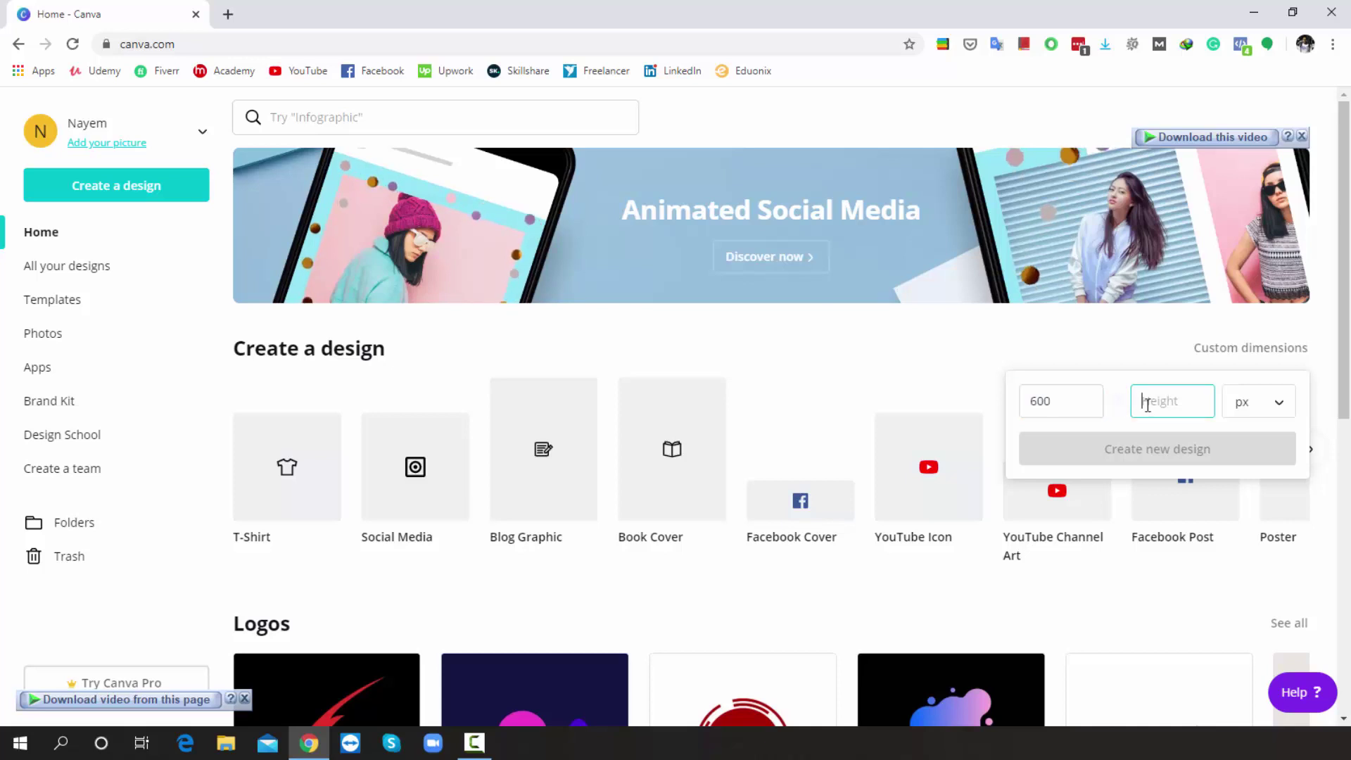
pyautogui.write('600')
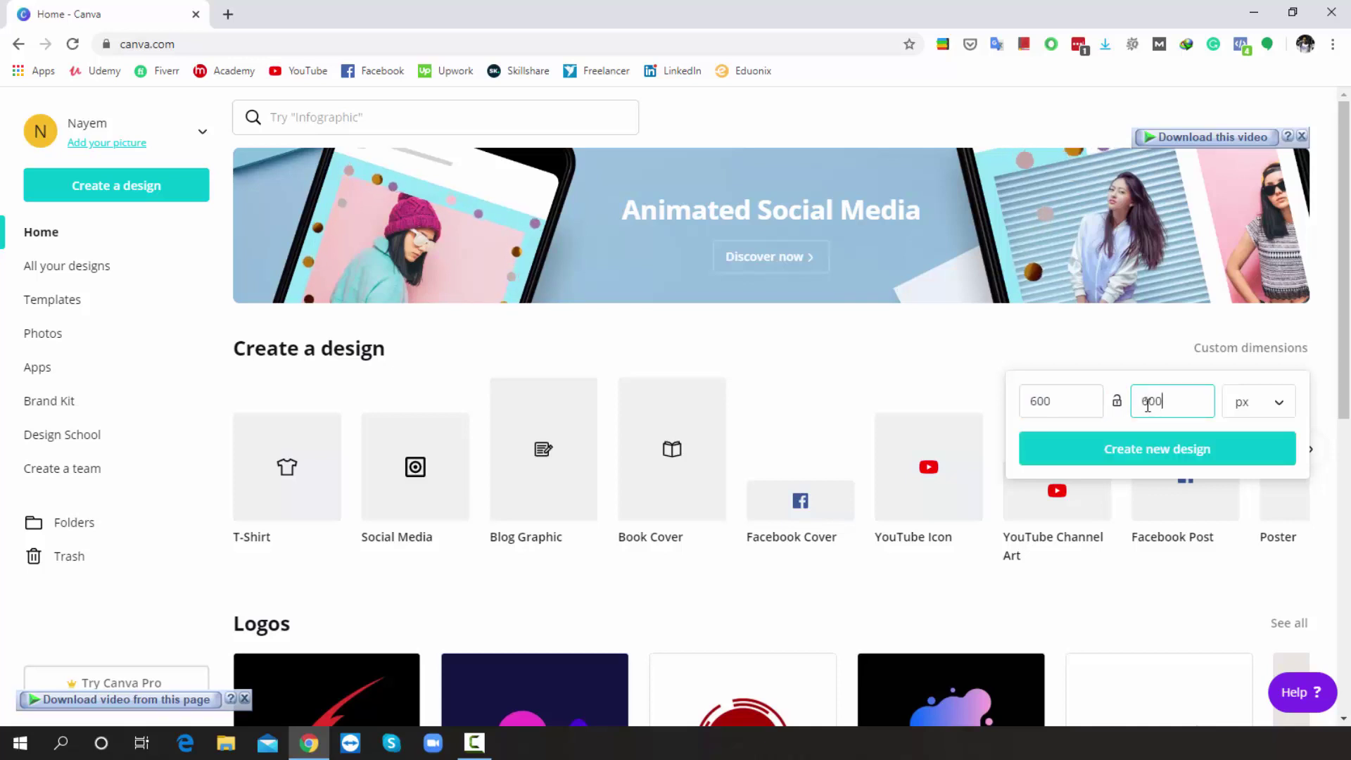
pyautogui.click(1286, 408)
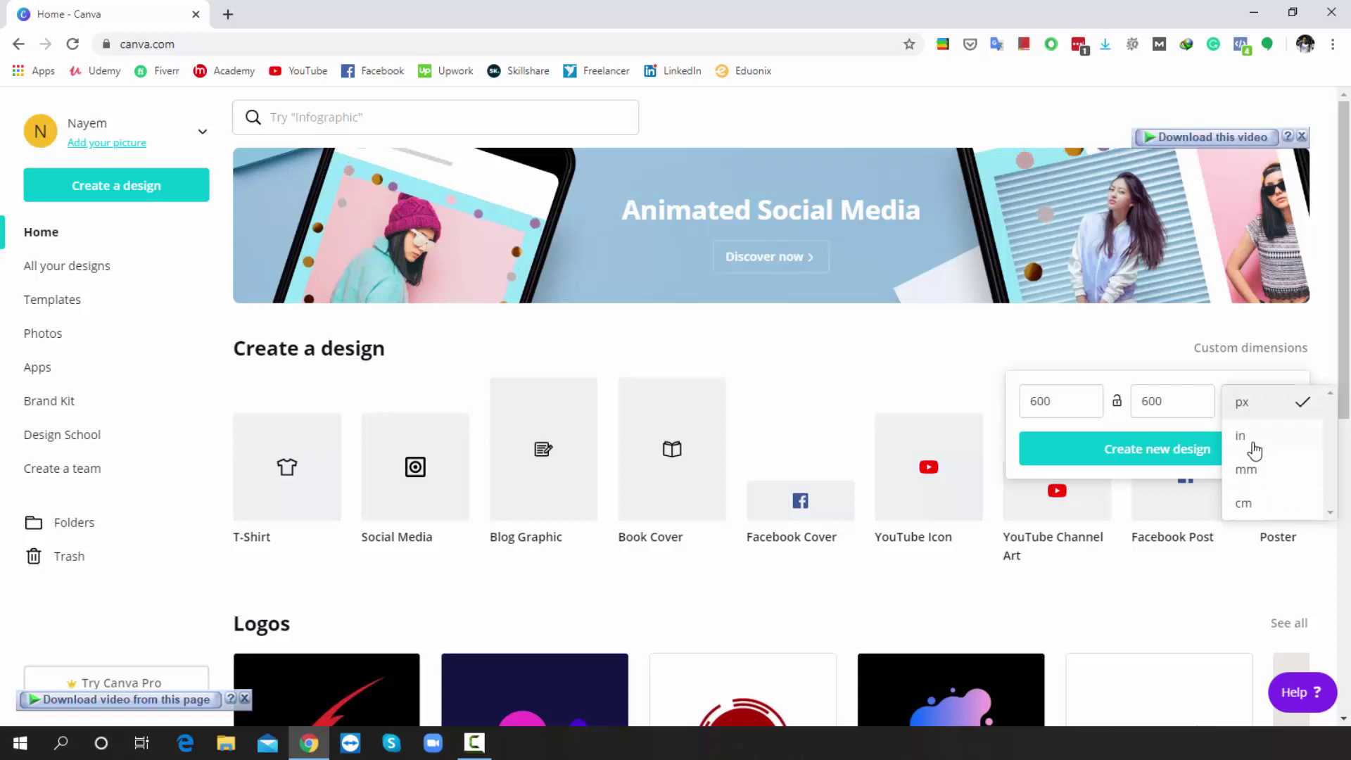
pyautogui.click(1270, 401)
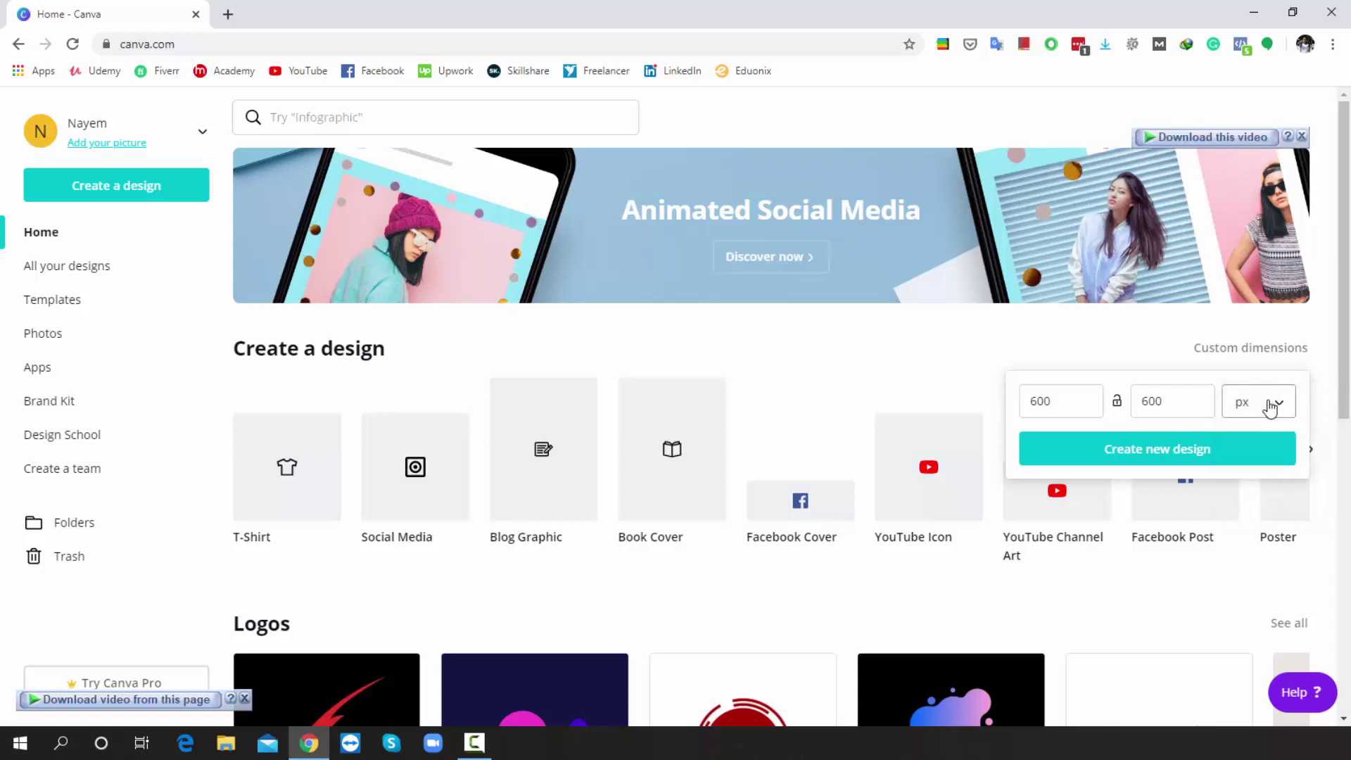
pyautogui.click(1175, 453)
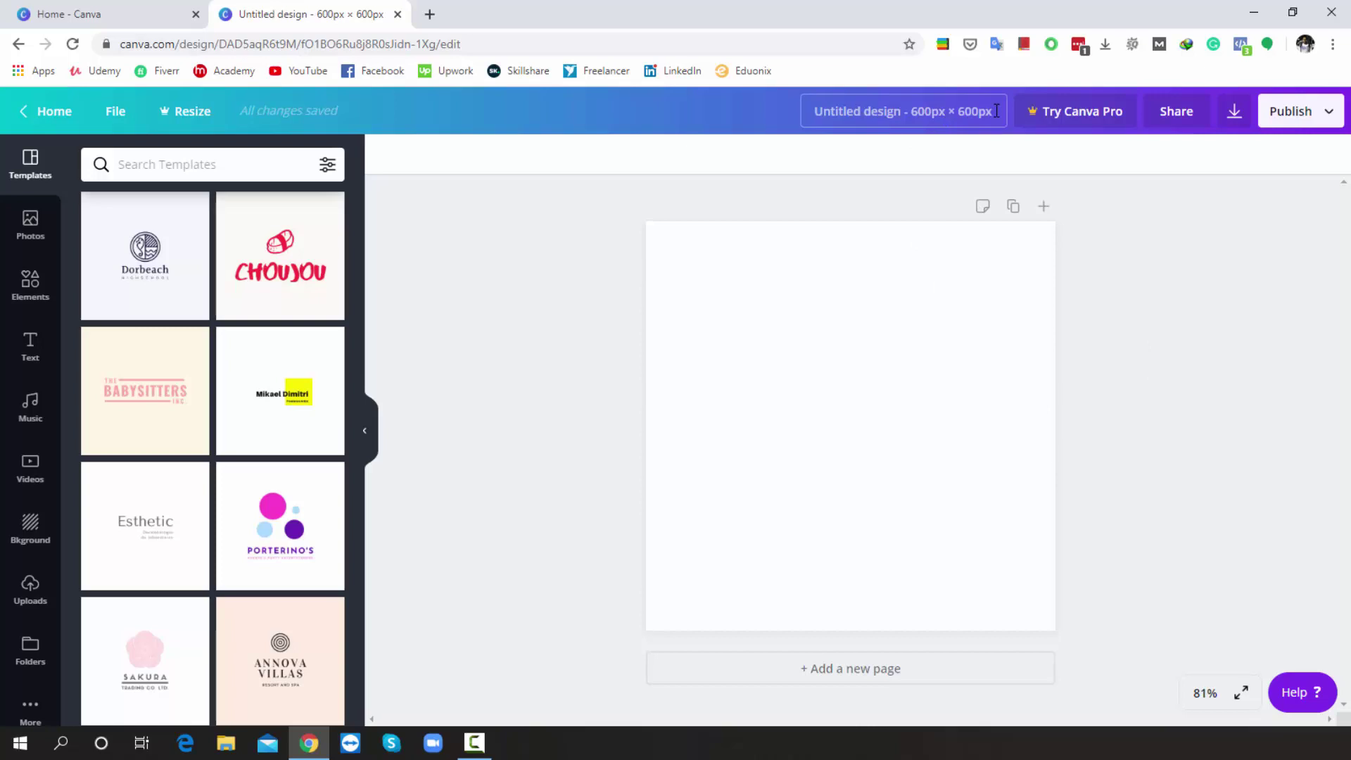
# Rename the untitled design as "My Logo".
pyautogui.click(905, 112)
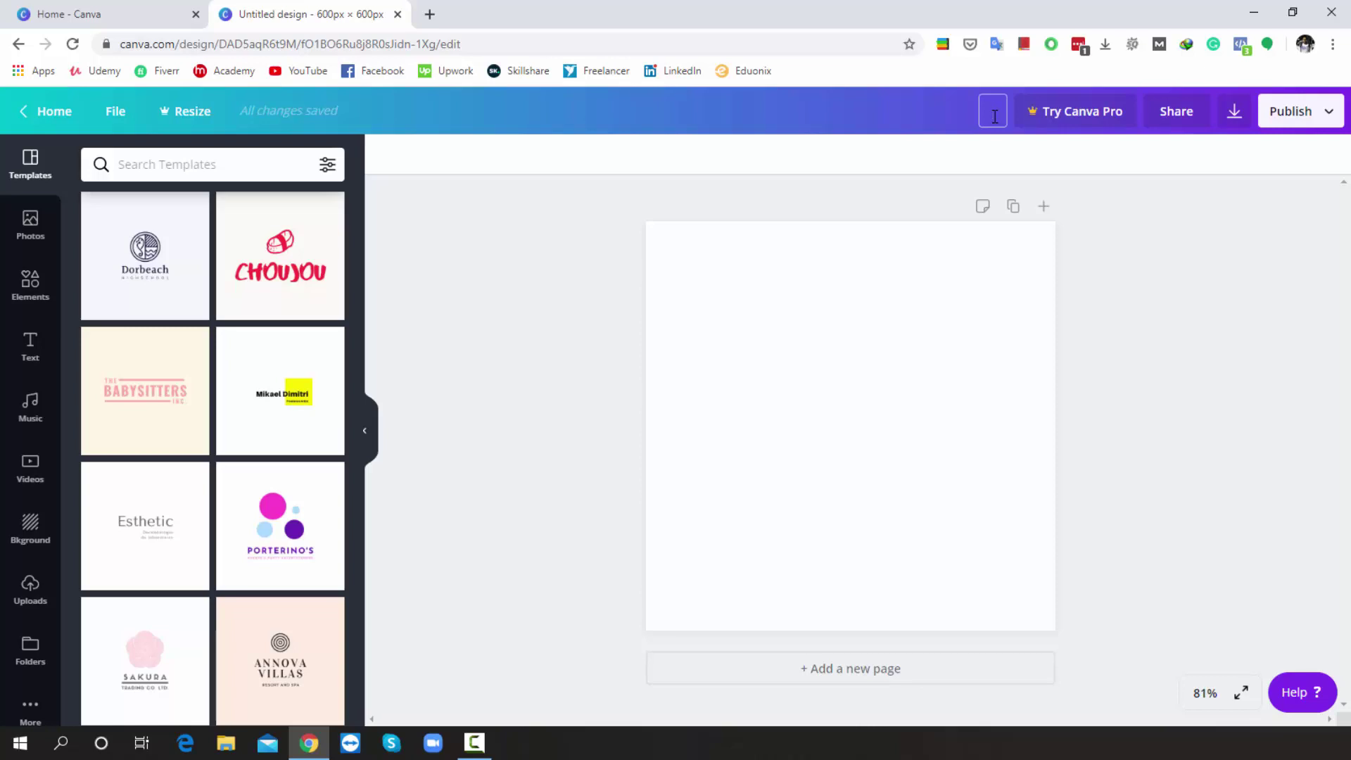
pyautogui.write('My Logo')
pyautogui.click(1121, 242)
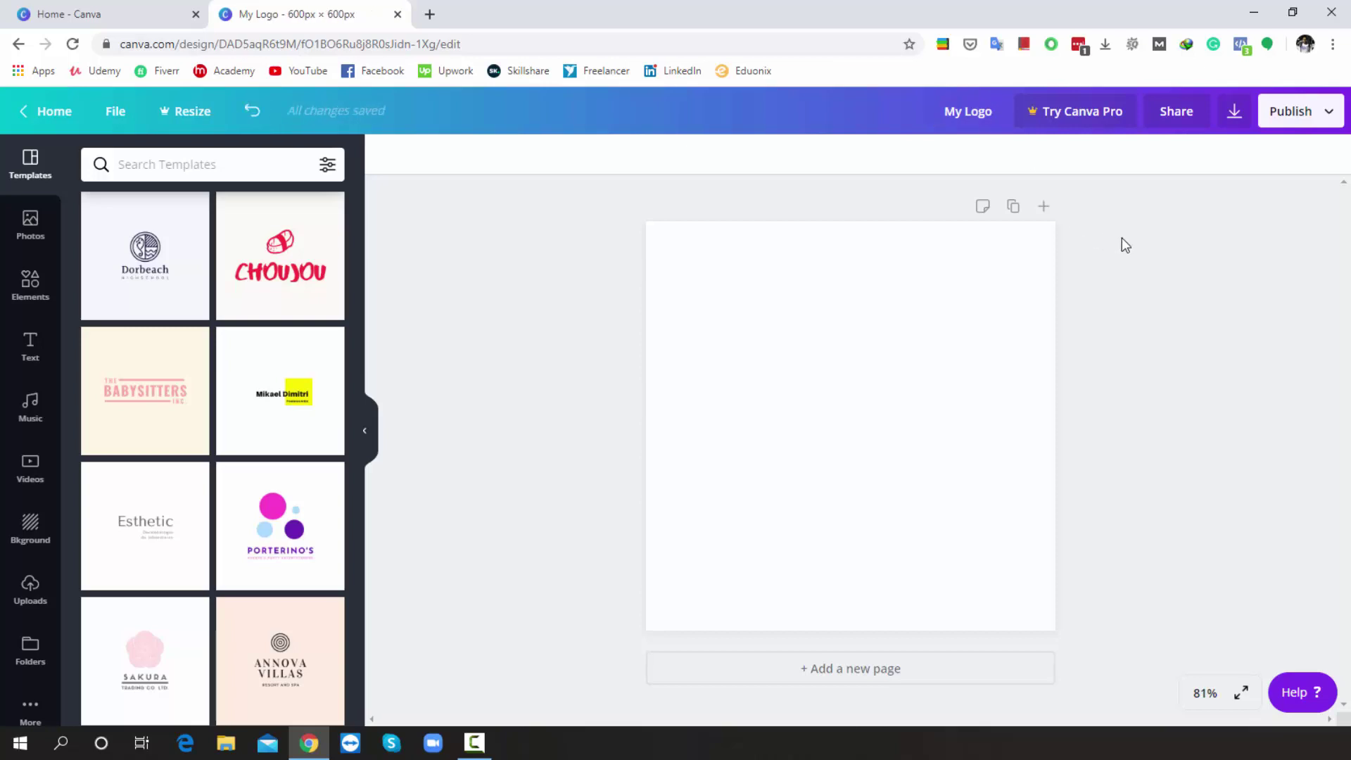
# Search the home page's design types for "logo" to view the preset logo formats, and return to the My Logo design.
pyautogui.click(99, 14)
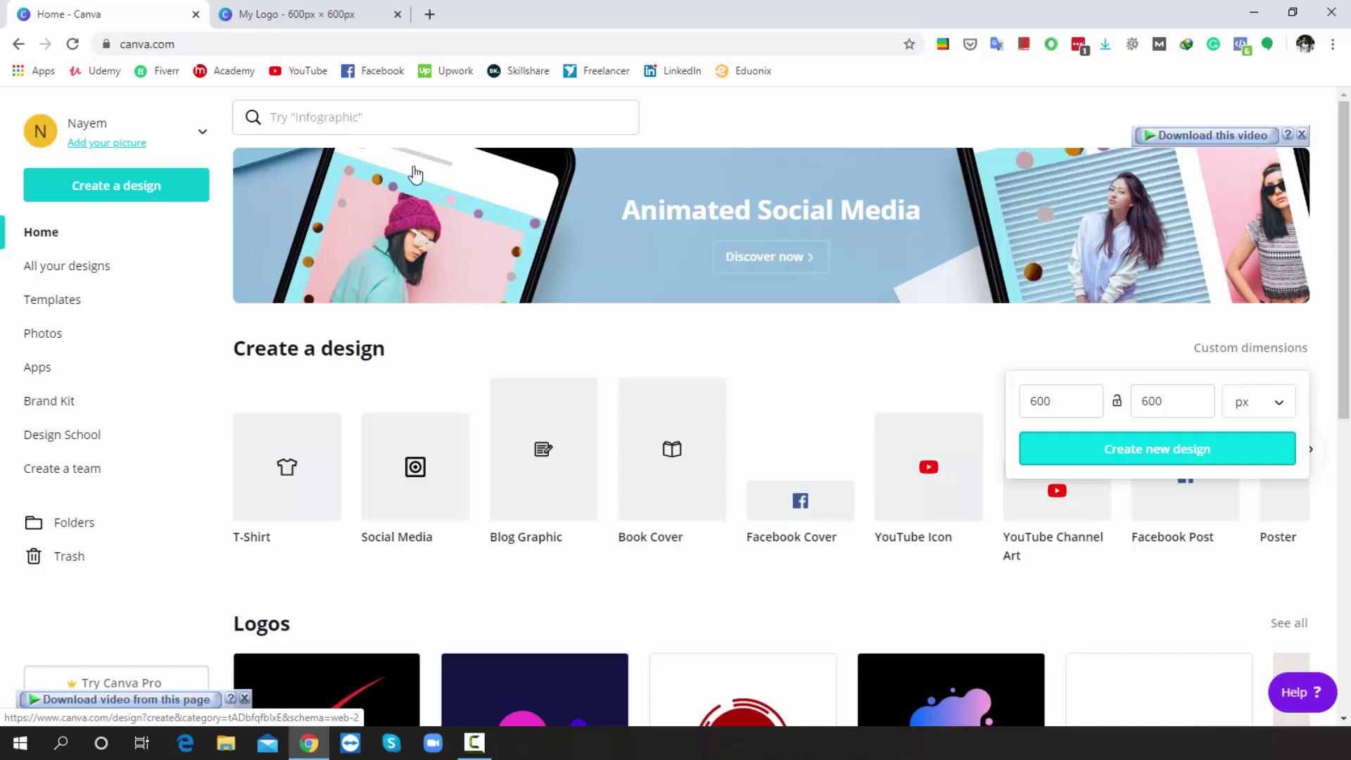
pyautogui.click(363, 115)
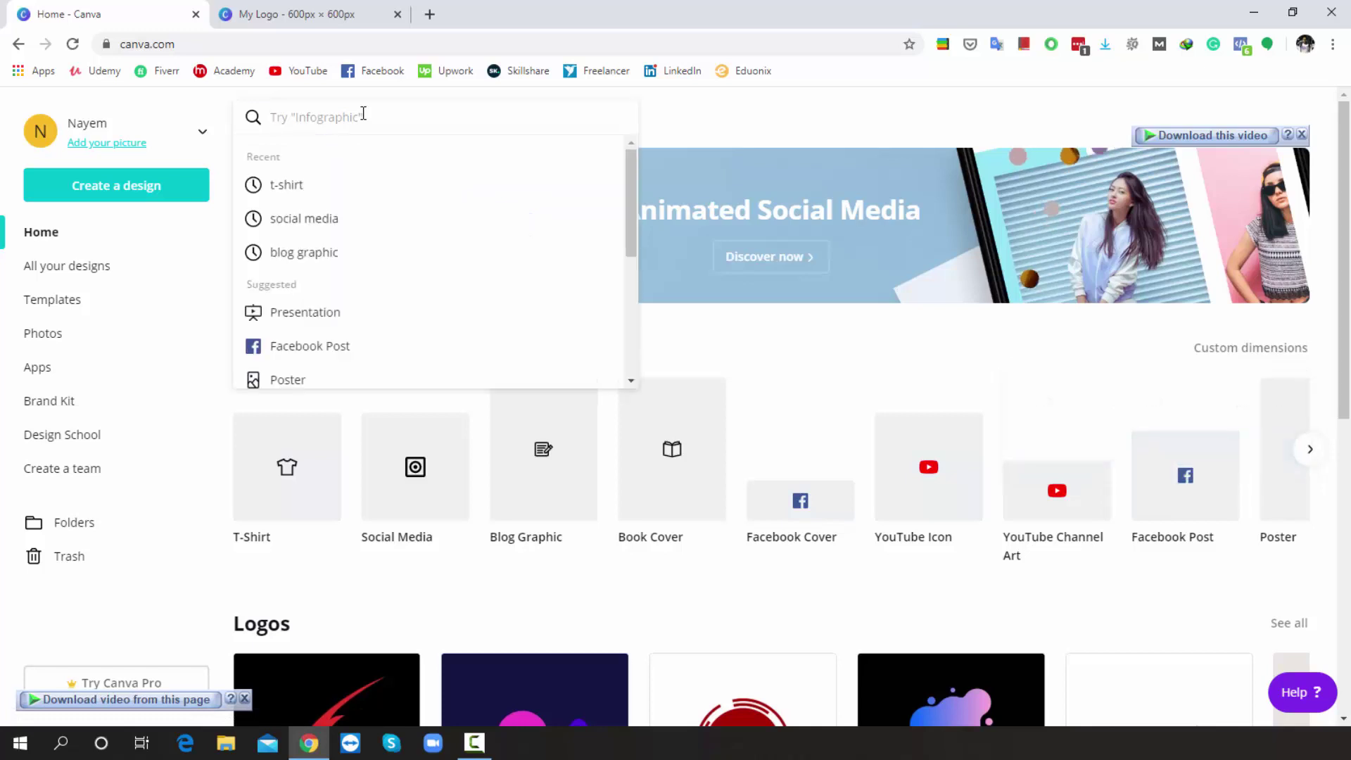
pyautogui.write('logo')
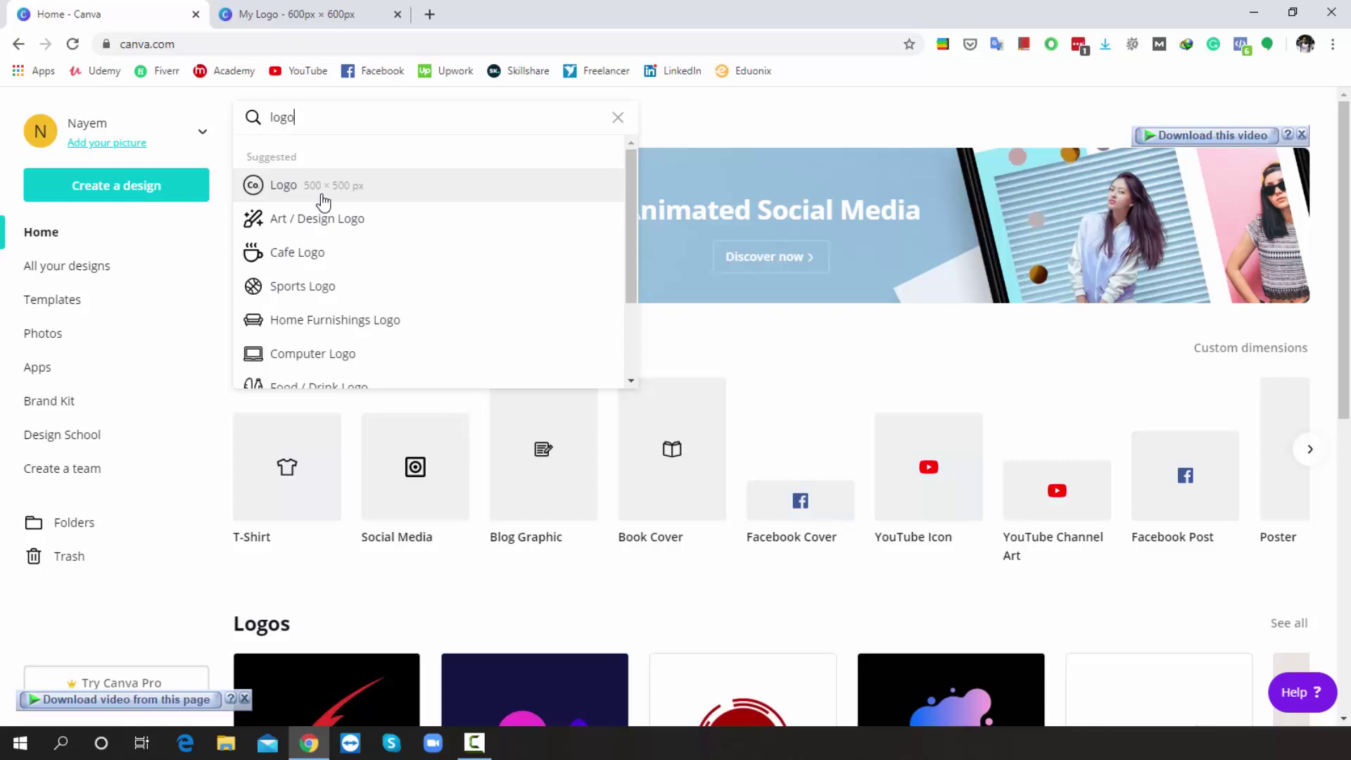
pyautogui.click(302, 14)
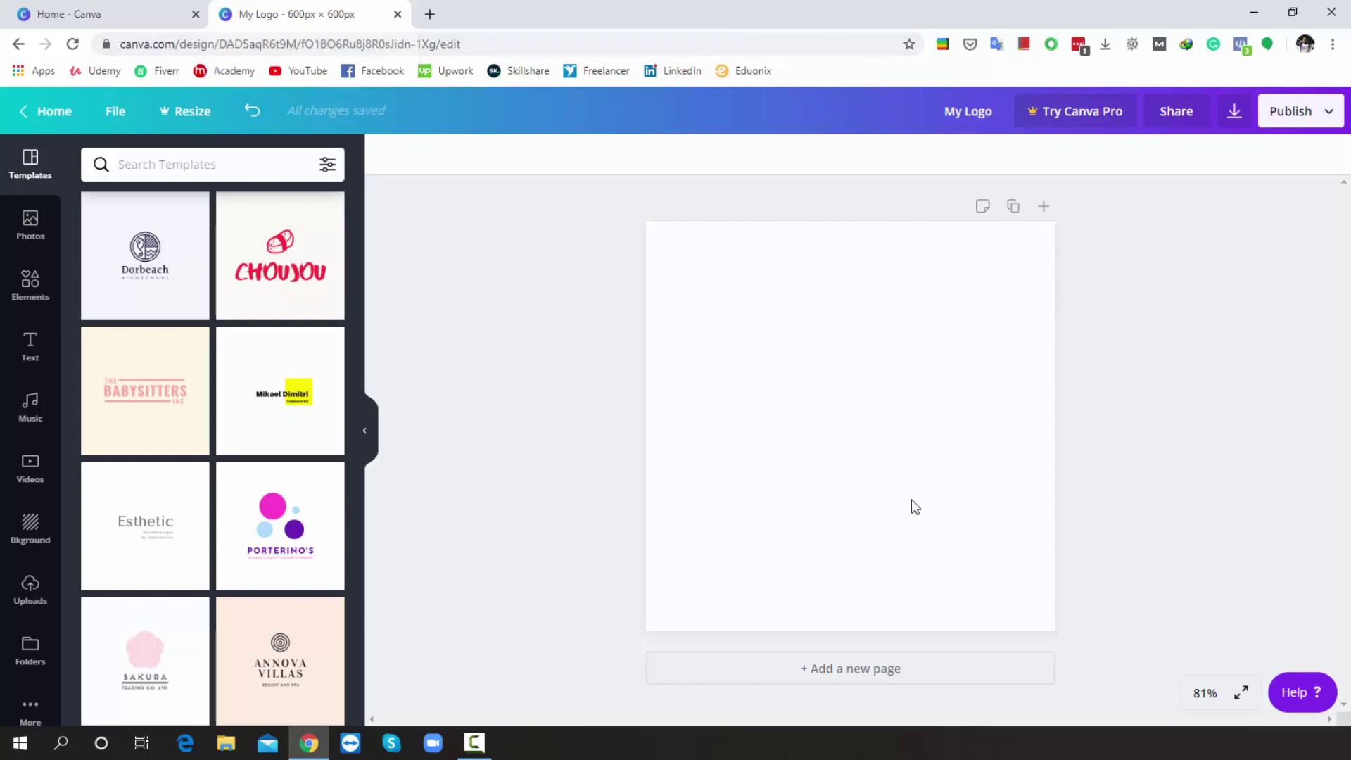
# Set the blank page's background color to black from the default colors.
pyautogui.click(826, 378)
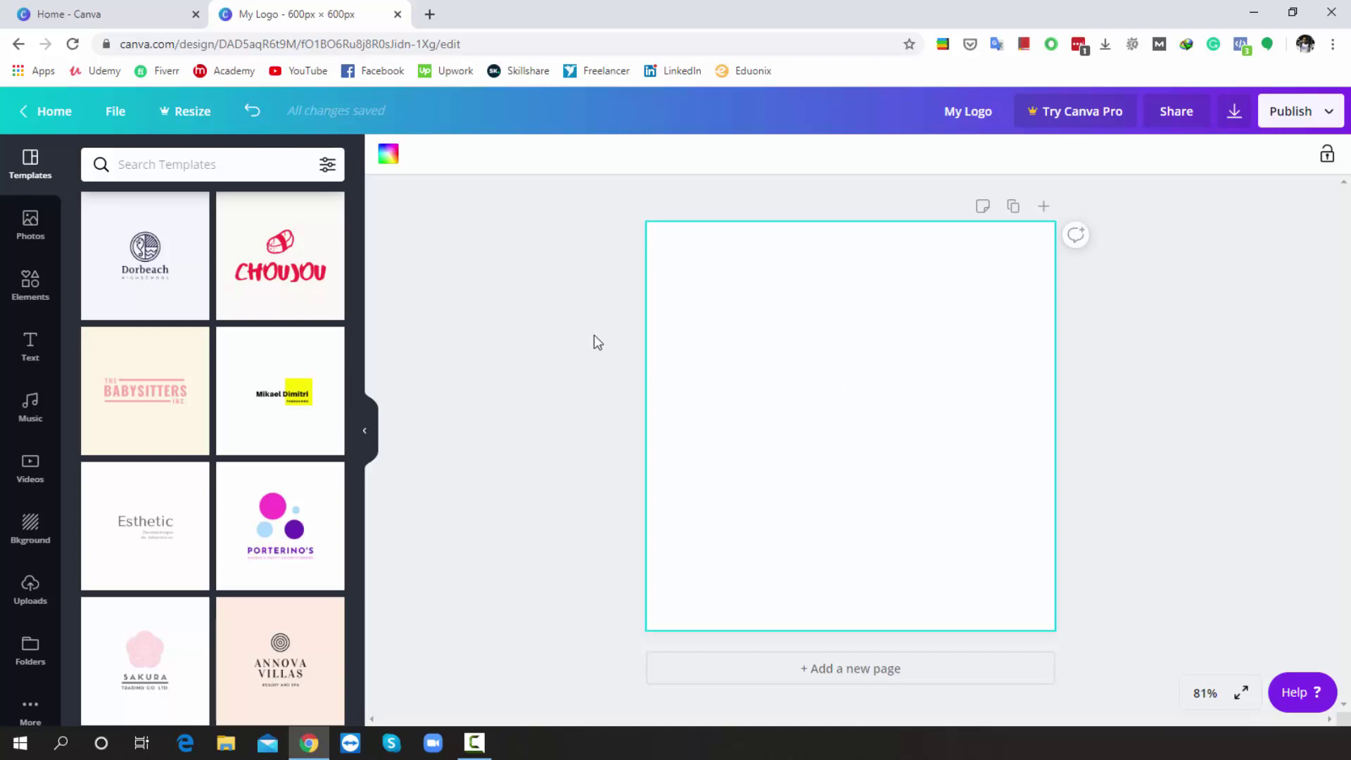
pyautogui.click(387, 157)
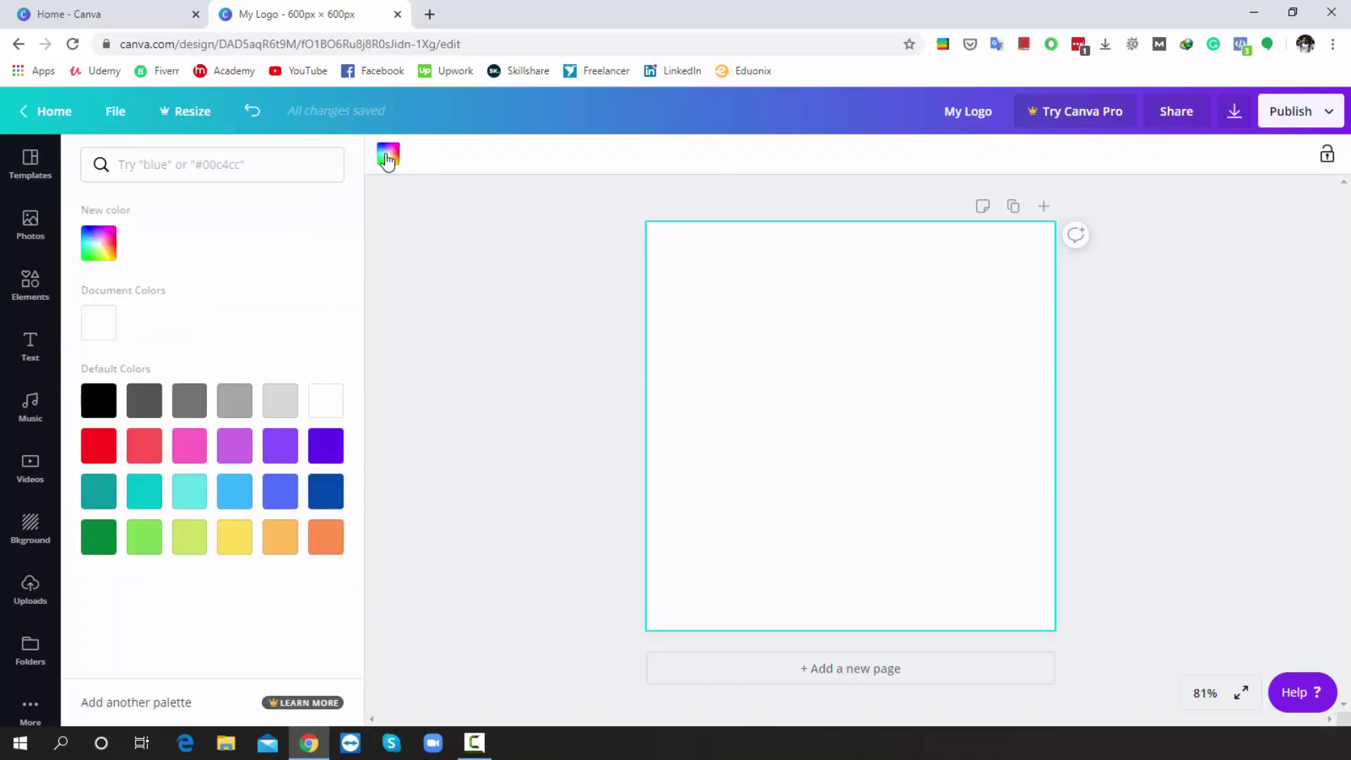
pyautogui.click(105, 403)
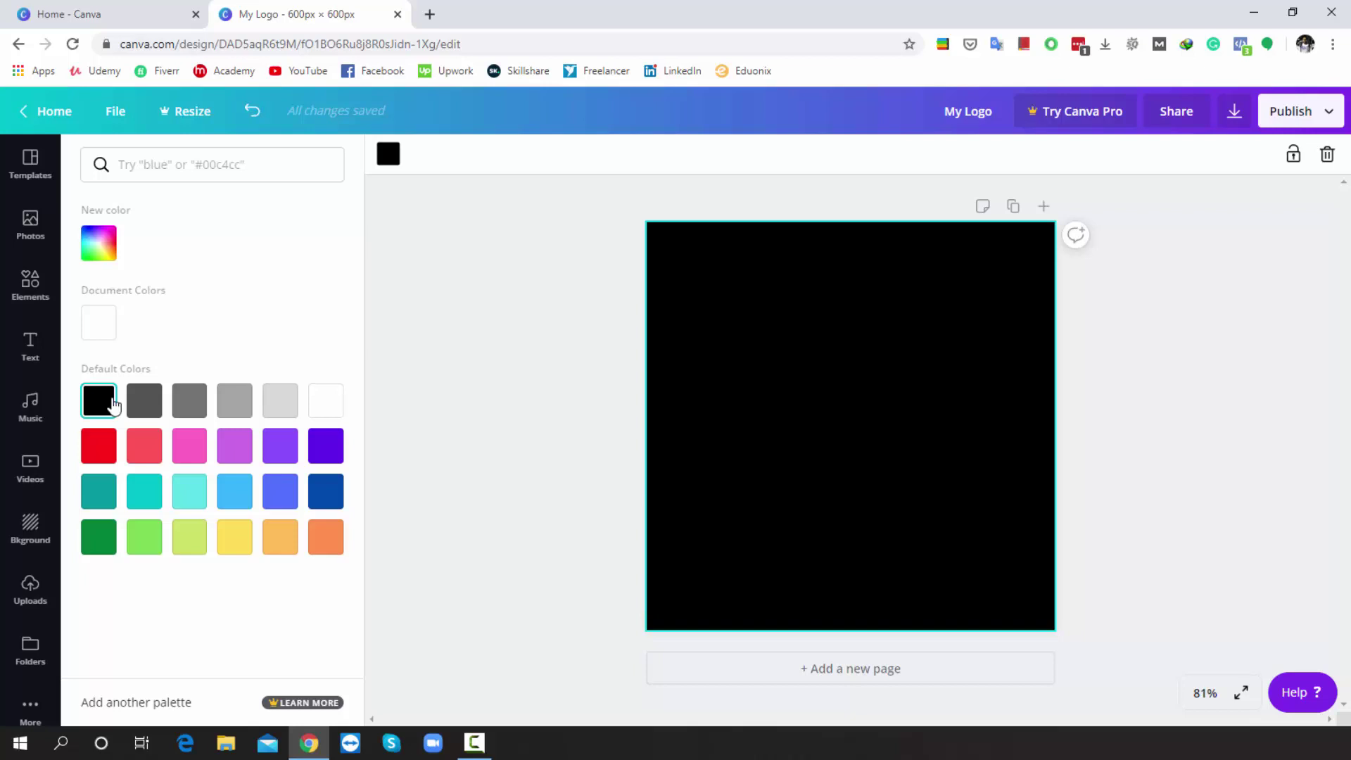
pyautogui.press('F10')
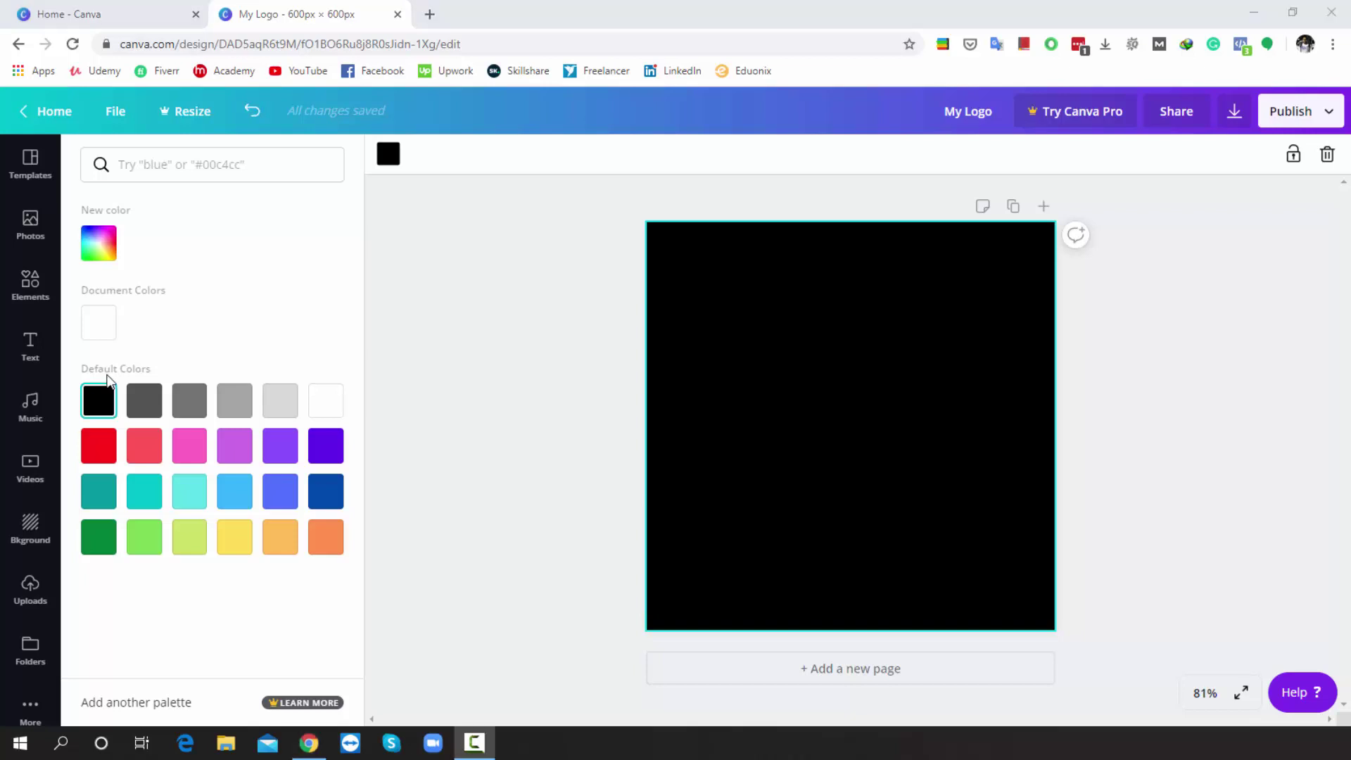
pyautogui.click(1091, 321)
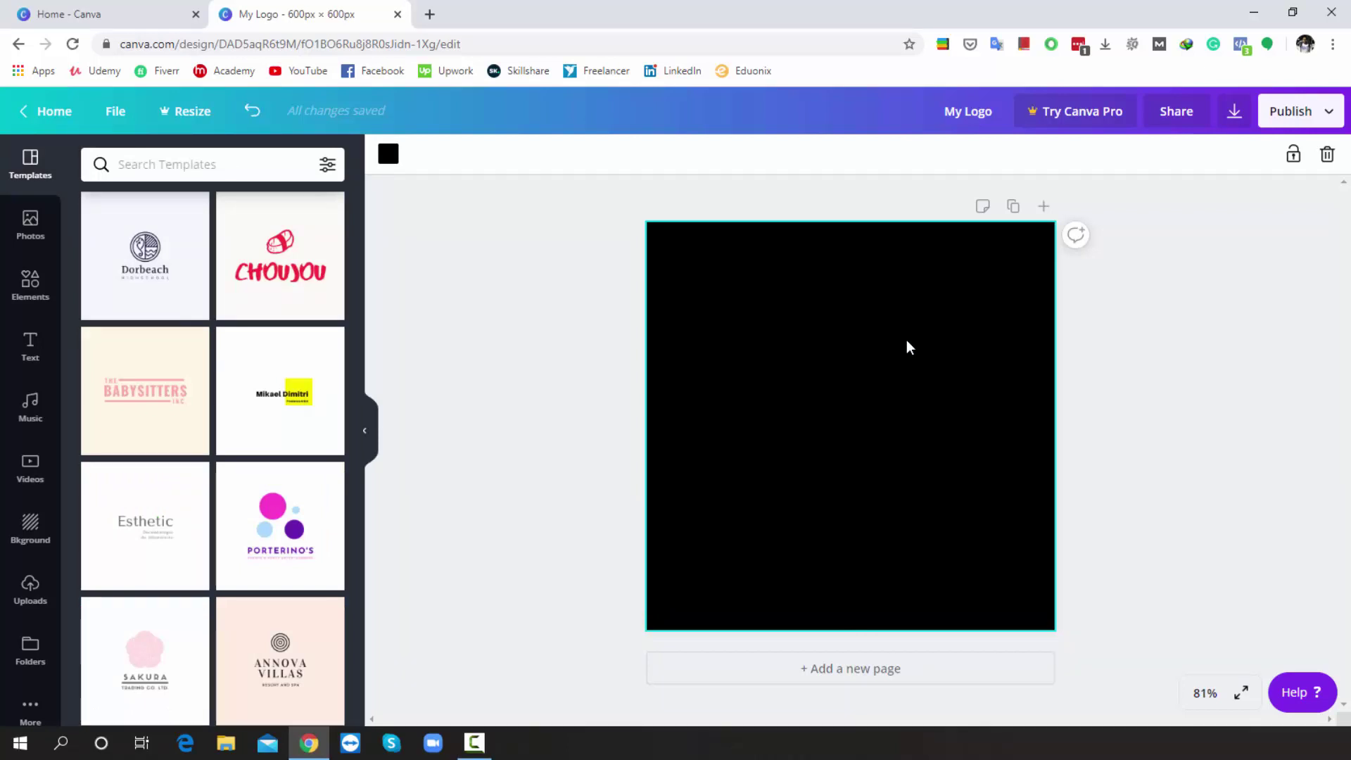
# Add a heading to the page with the text "SubLover".
pyautogui.click(30, 346)
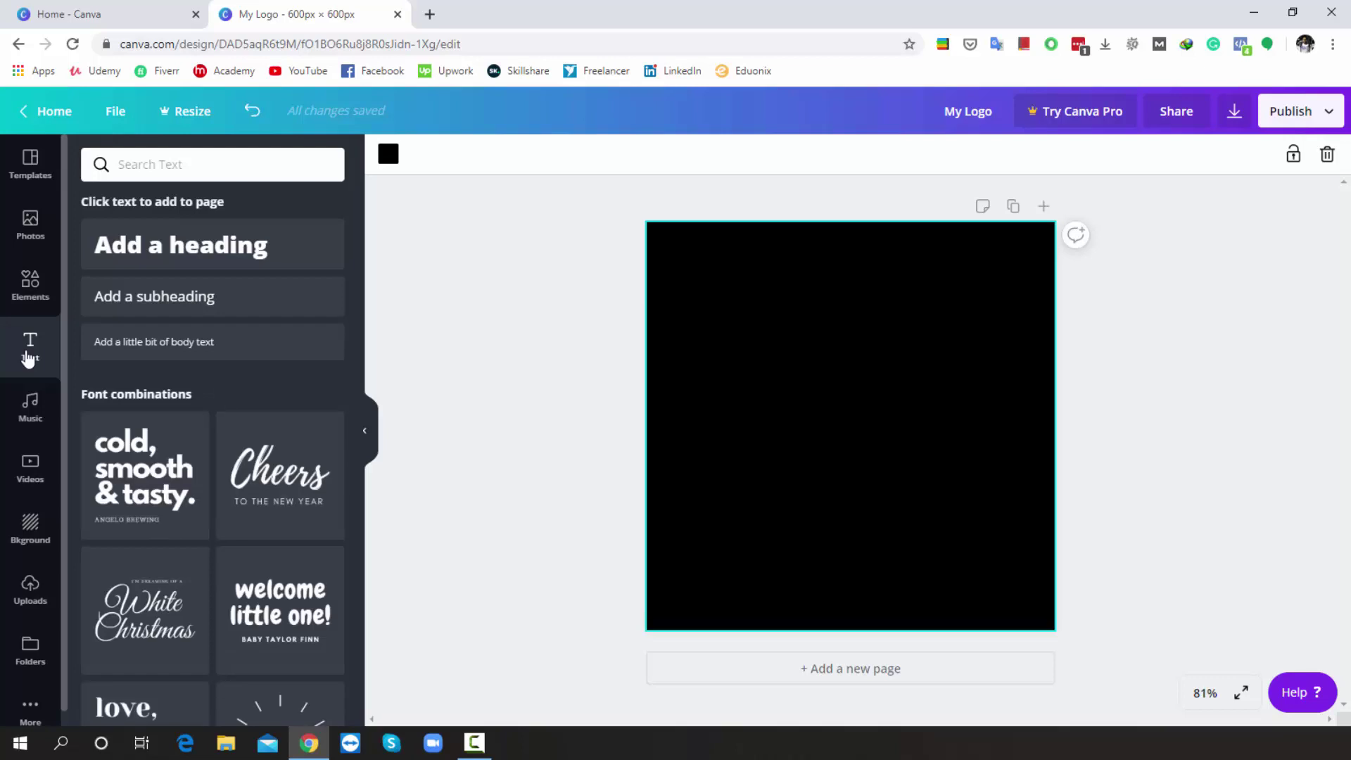
pyautogui.click(244, 241)
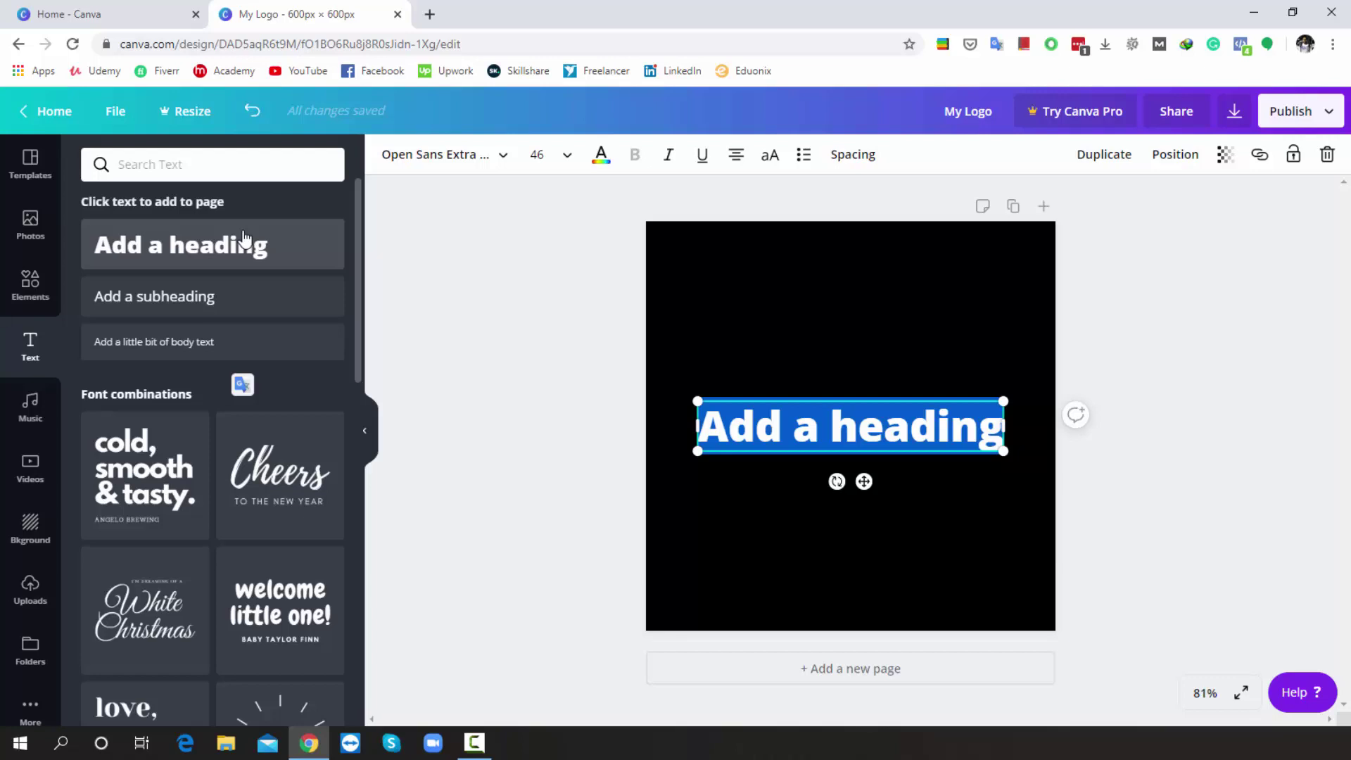
pyautogui.write('Su')
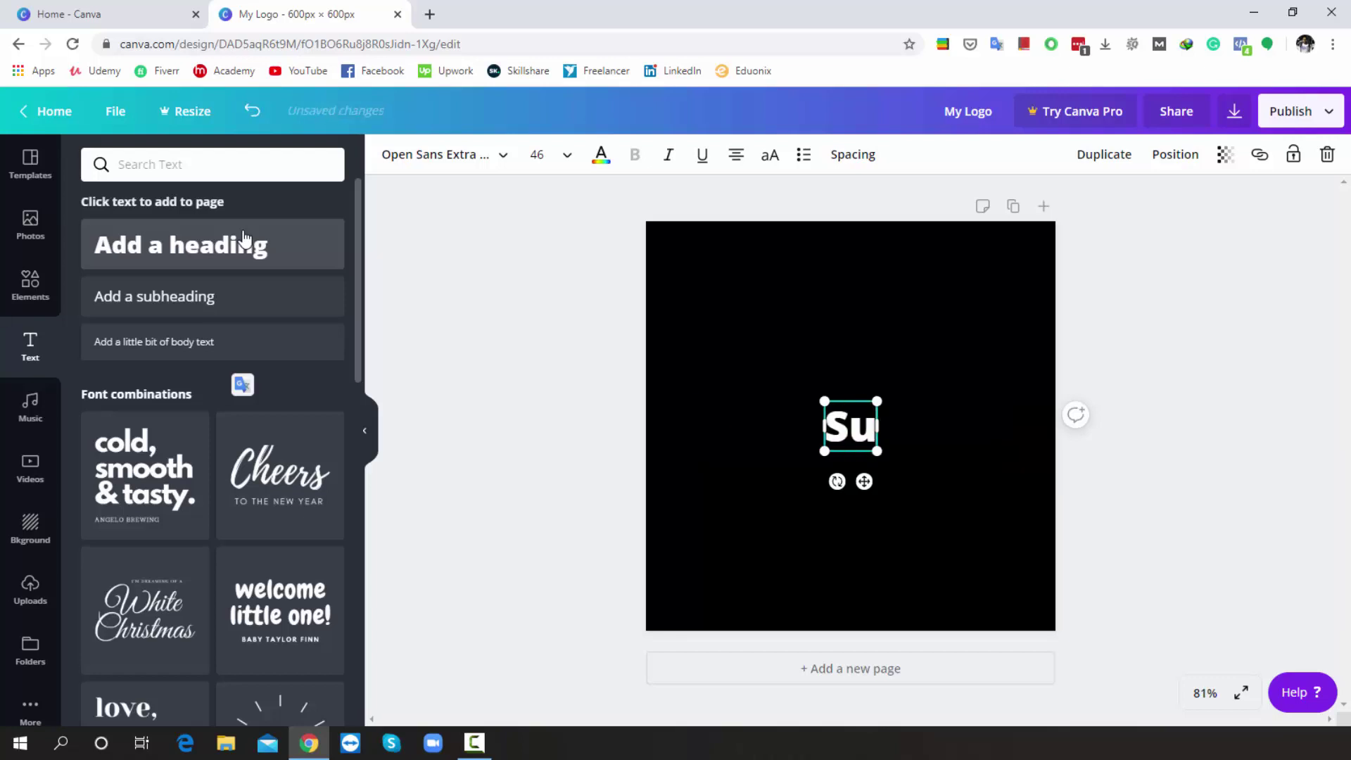
pyautogui.write('bLover')
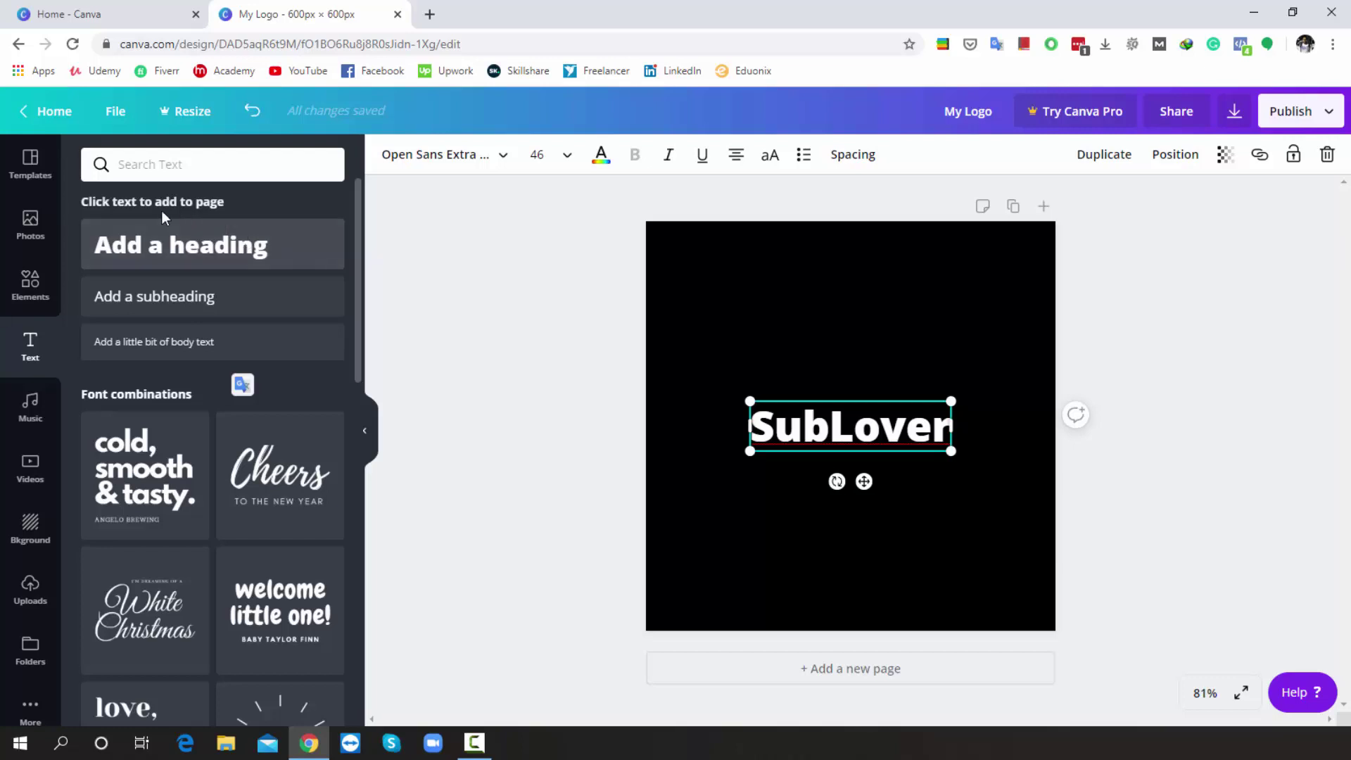
# Search the elements for "burger" and add the free burger graphic with the pinkish sesame bun to the page.
pyautogui.click(31, 285)
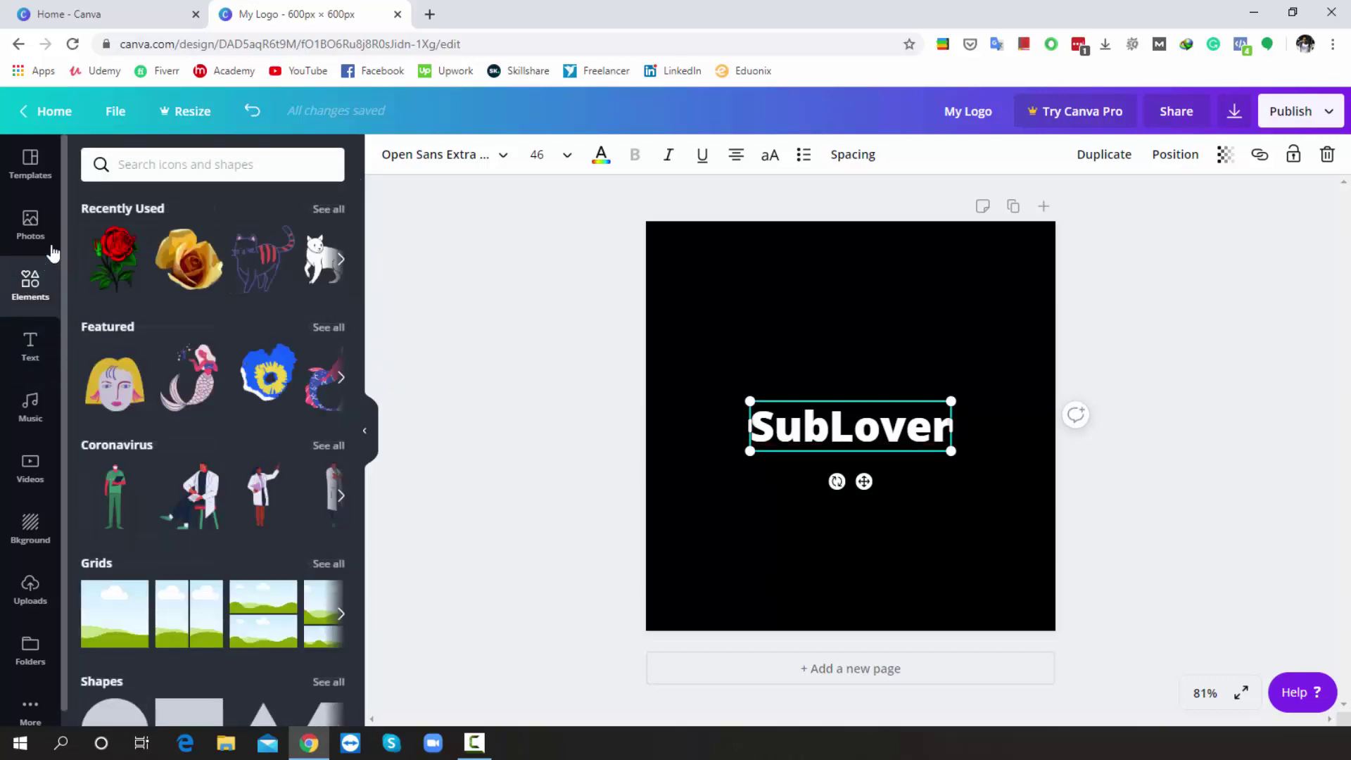
pyautogui.click(141, 164)
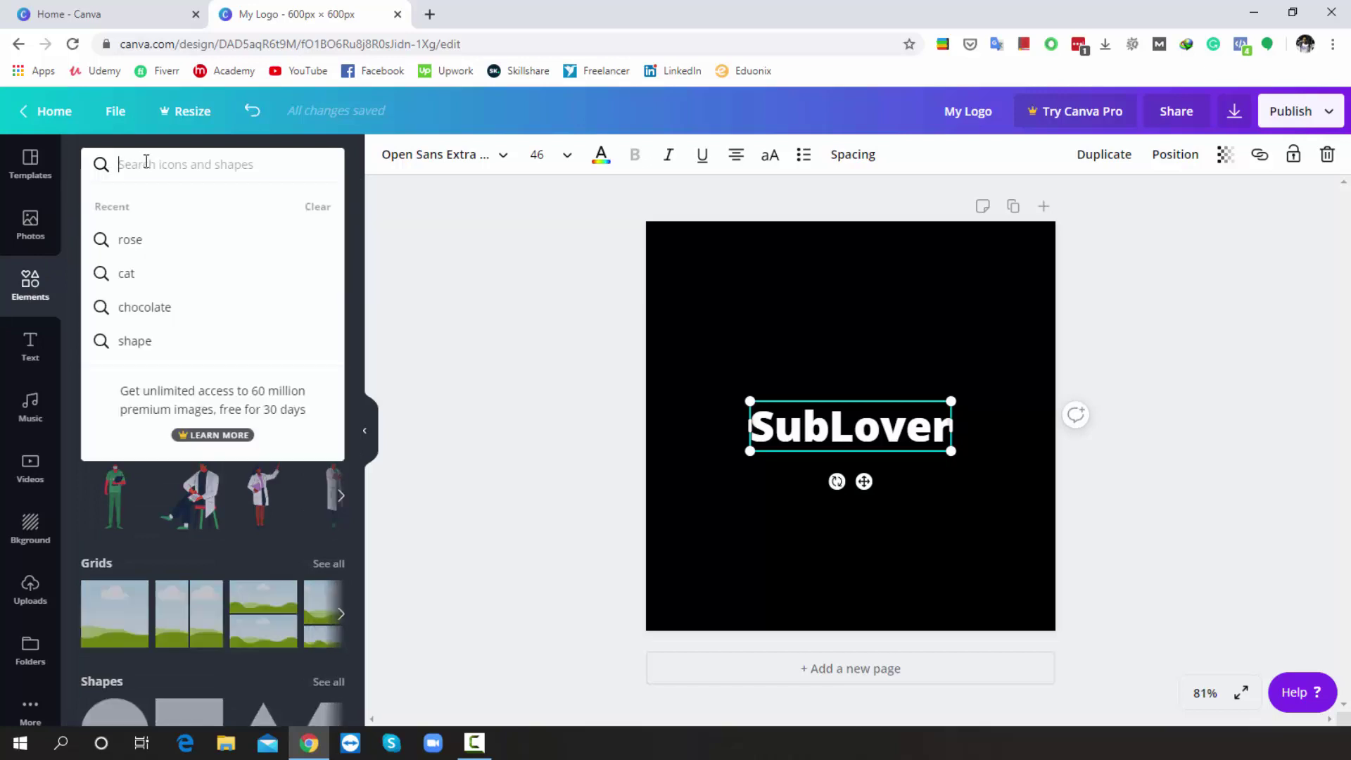
pyautogui.write('burger')
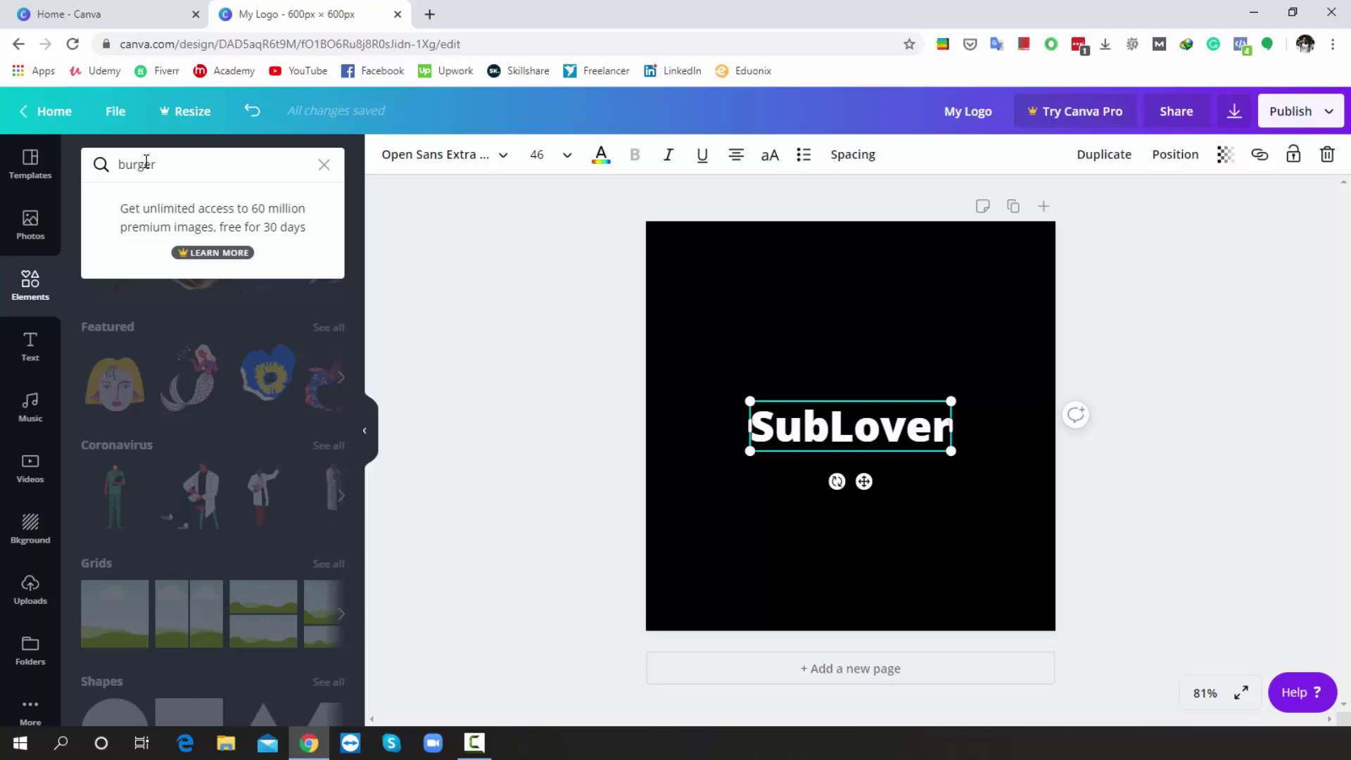
pyautogui.press('Return')
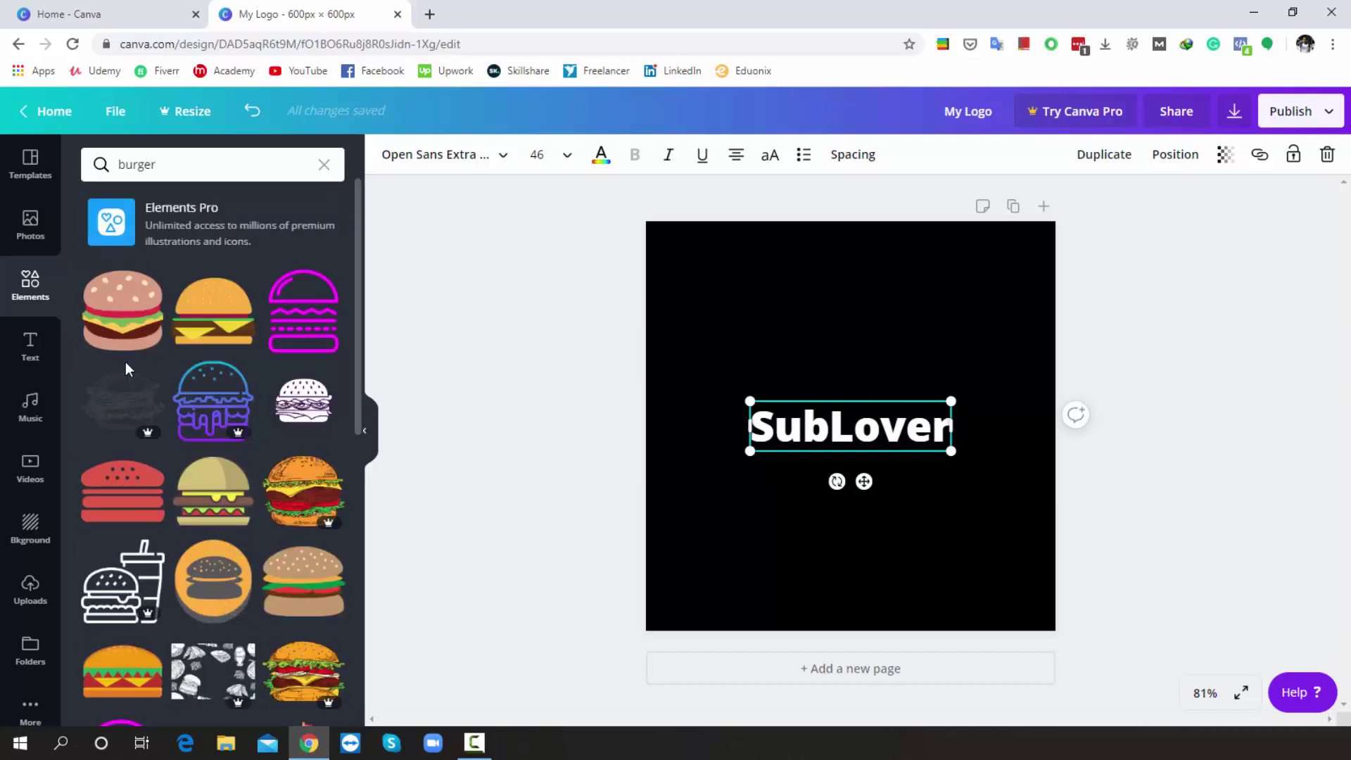
pyautogui.scroll(-5, 125, 361)
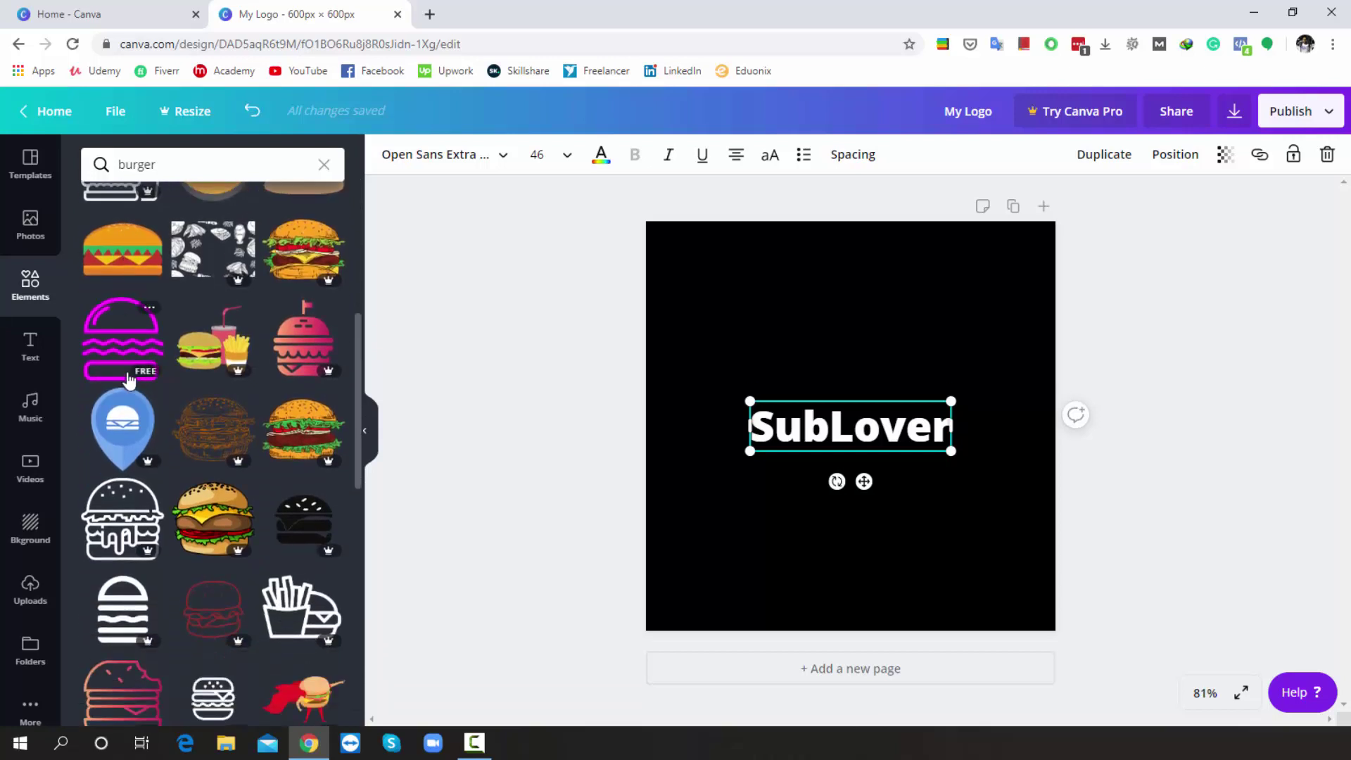
pyautogui.scroll(-4, 128, 380)
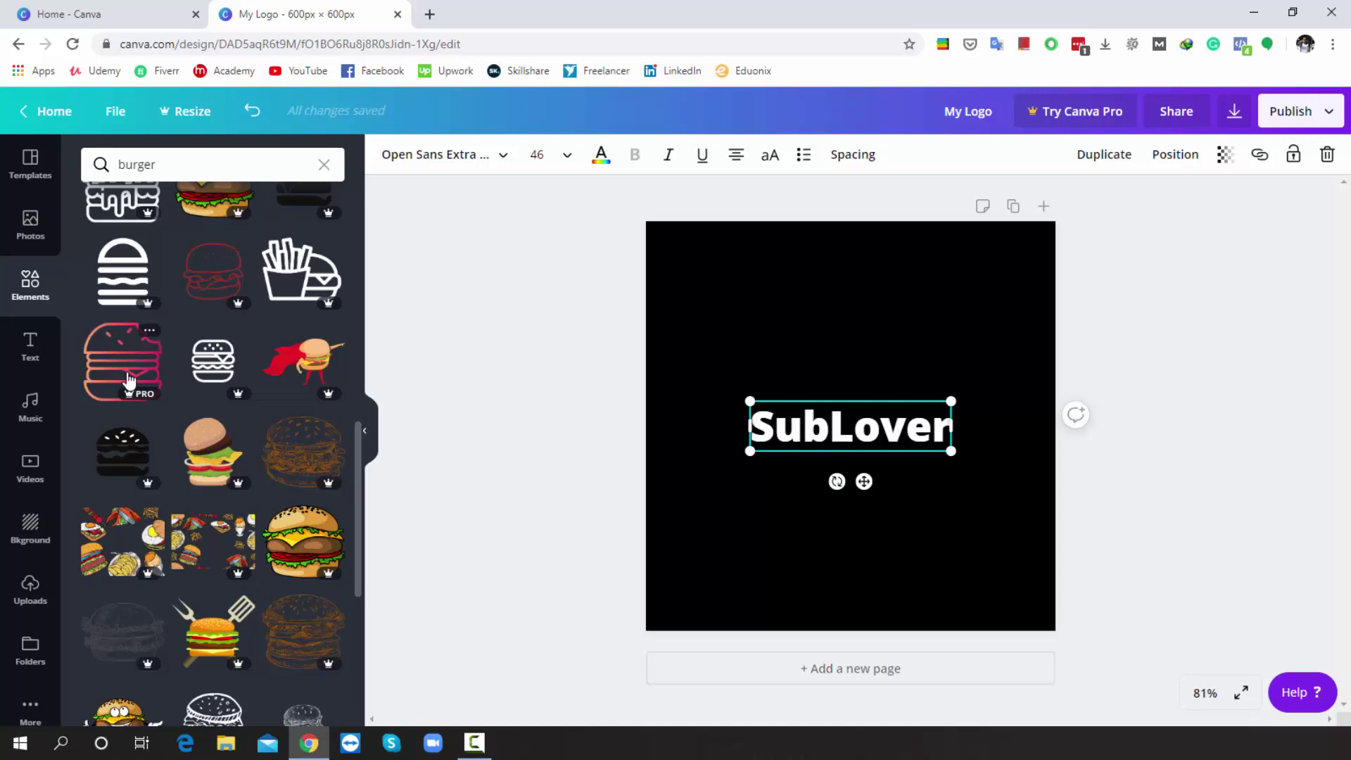
pyautogui.scroll(-4, 129, 383)
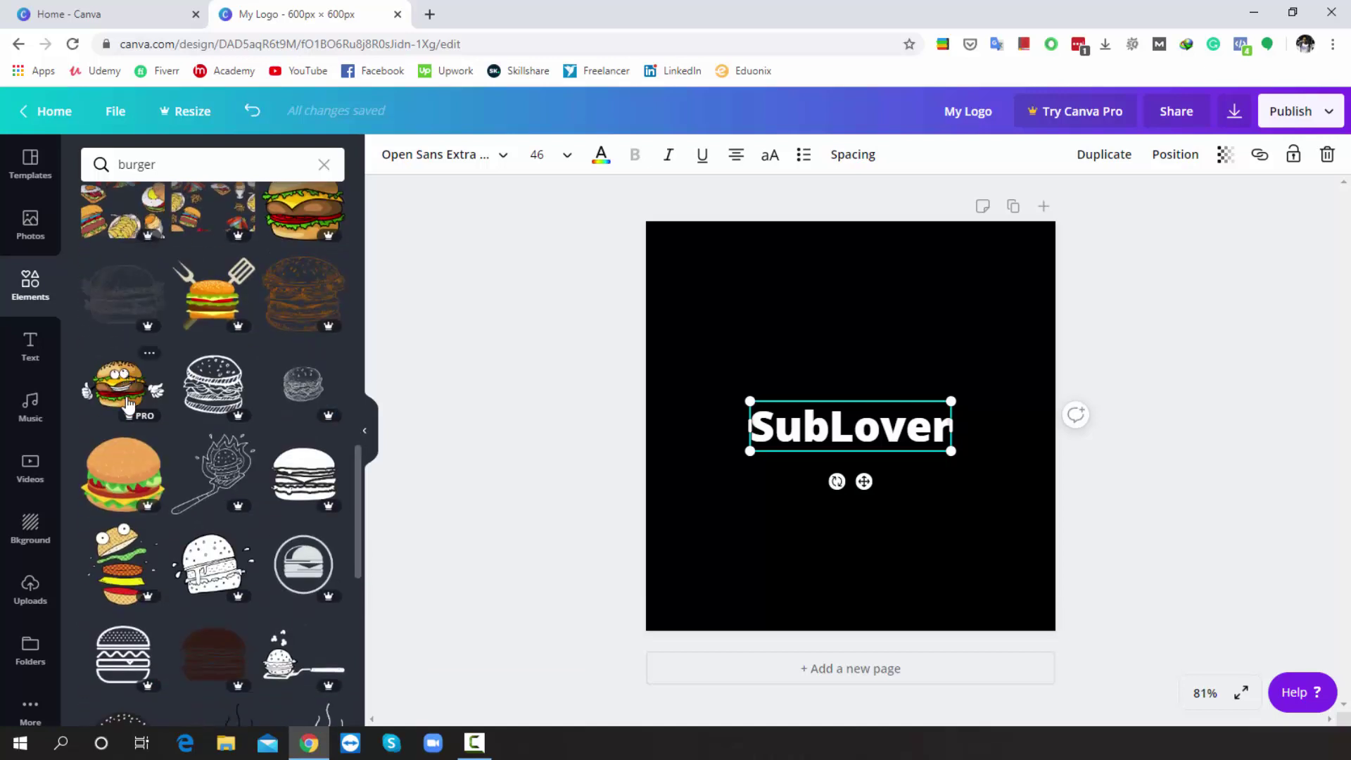
pyautogui.scroll(-3, 141, 473)
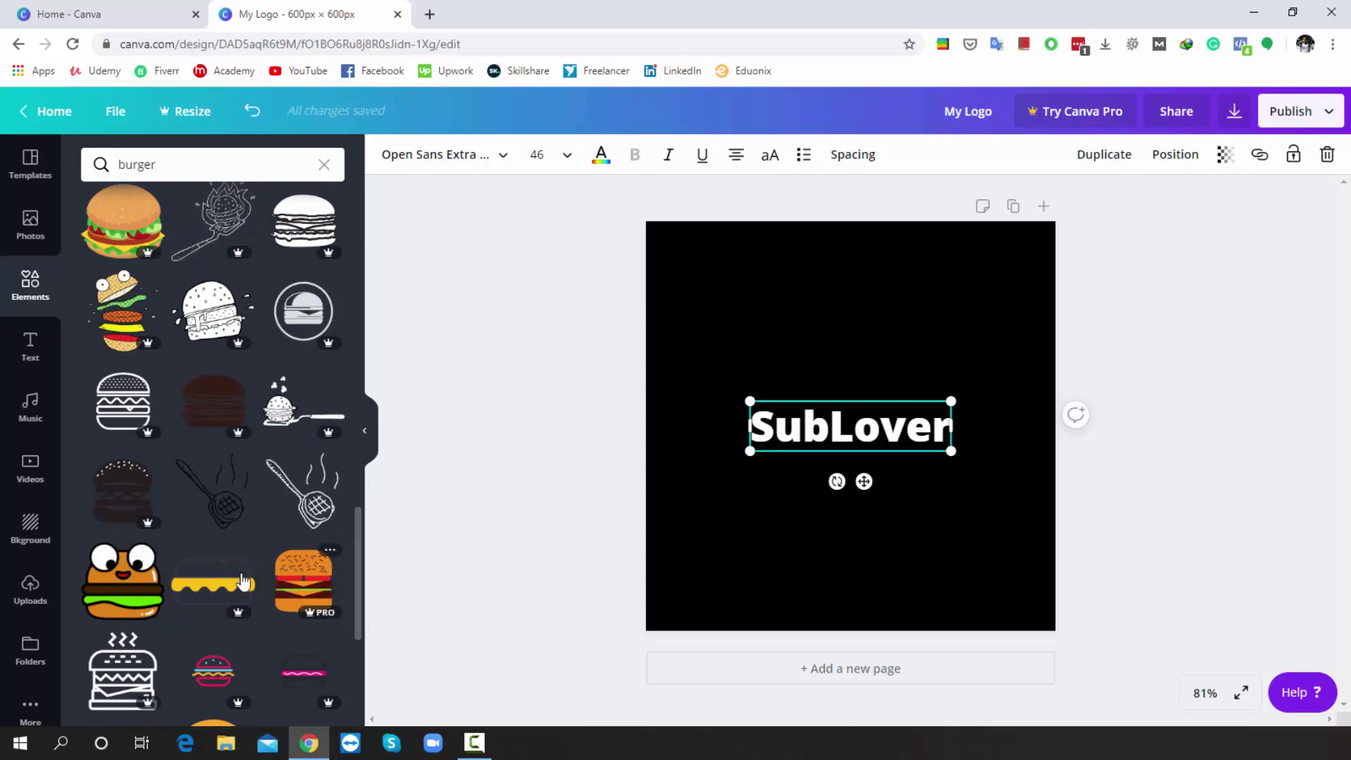
pyautogui.scroll(-4, 209, 582)
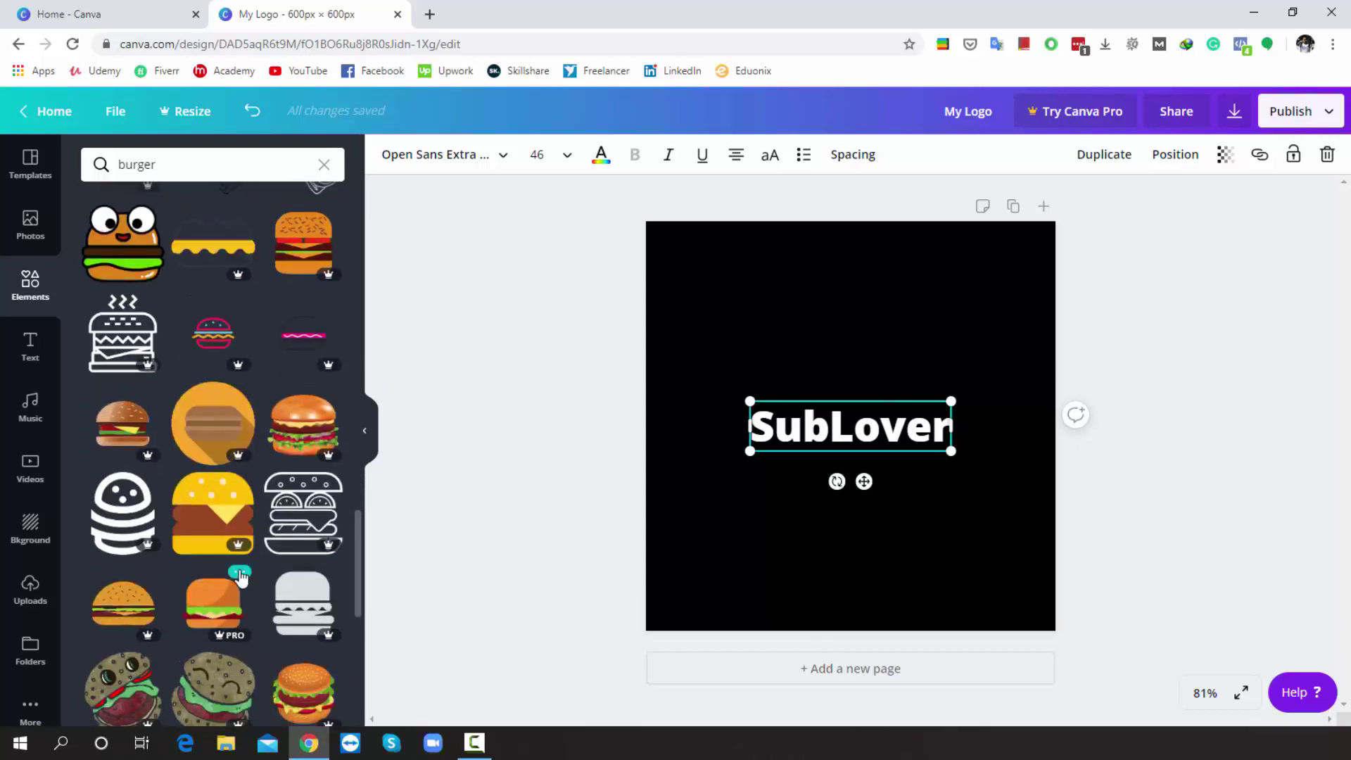
pyautogui.scroll(-2, 323, 641)
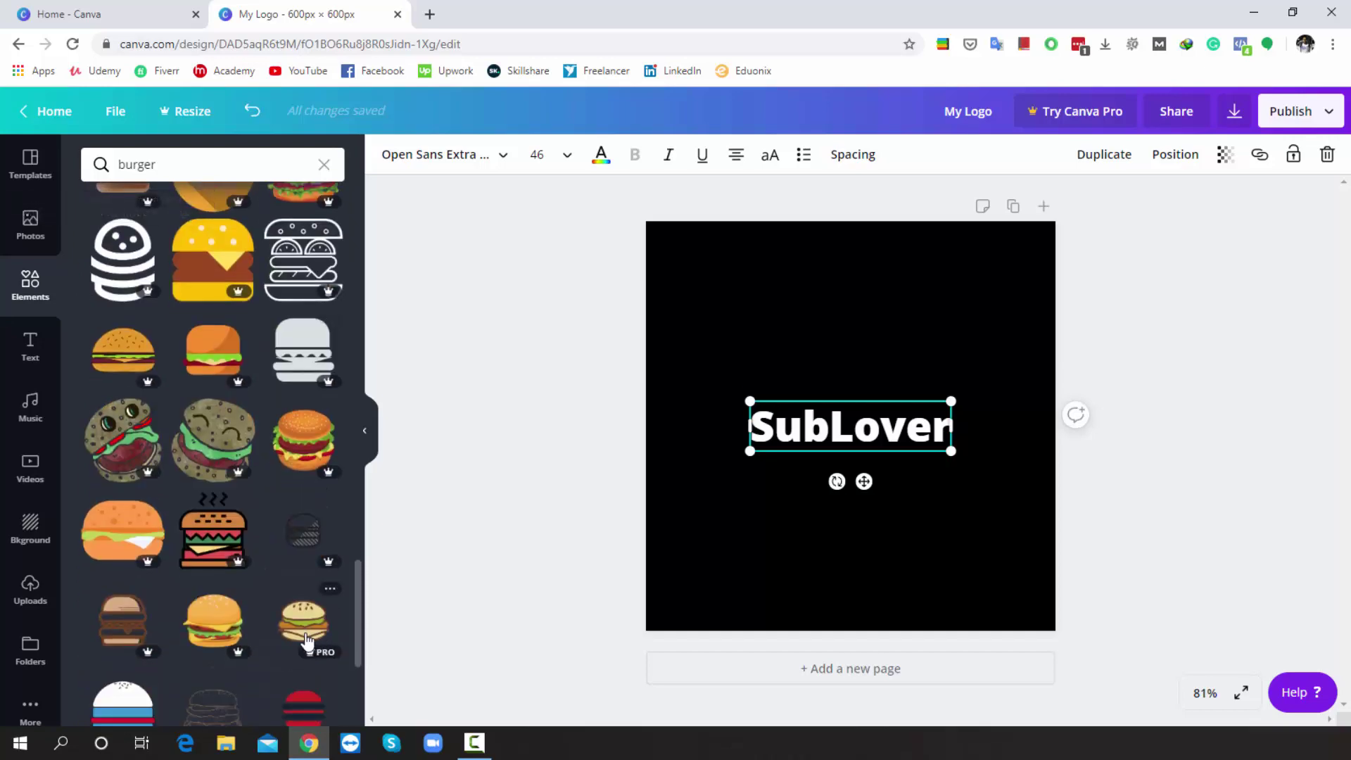
pyautogui.scroll(-2, 232, 636)
pyautogui.scroll(-10, 149, 615)
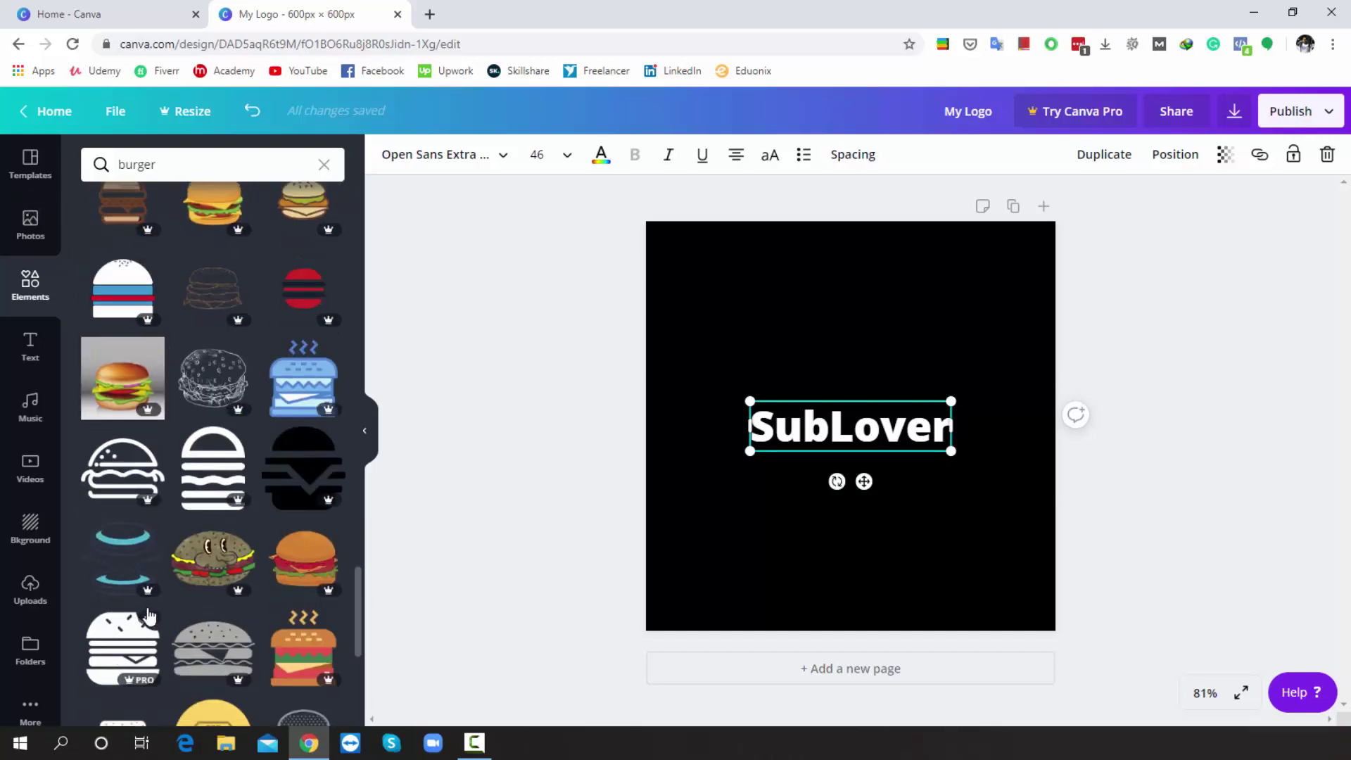
pyautogui.scroll(6, 154, 539)
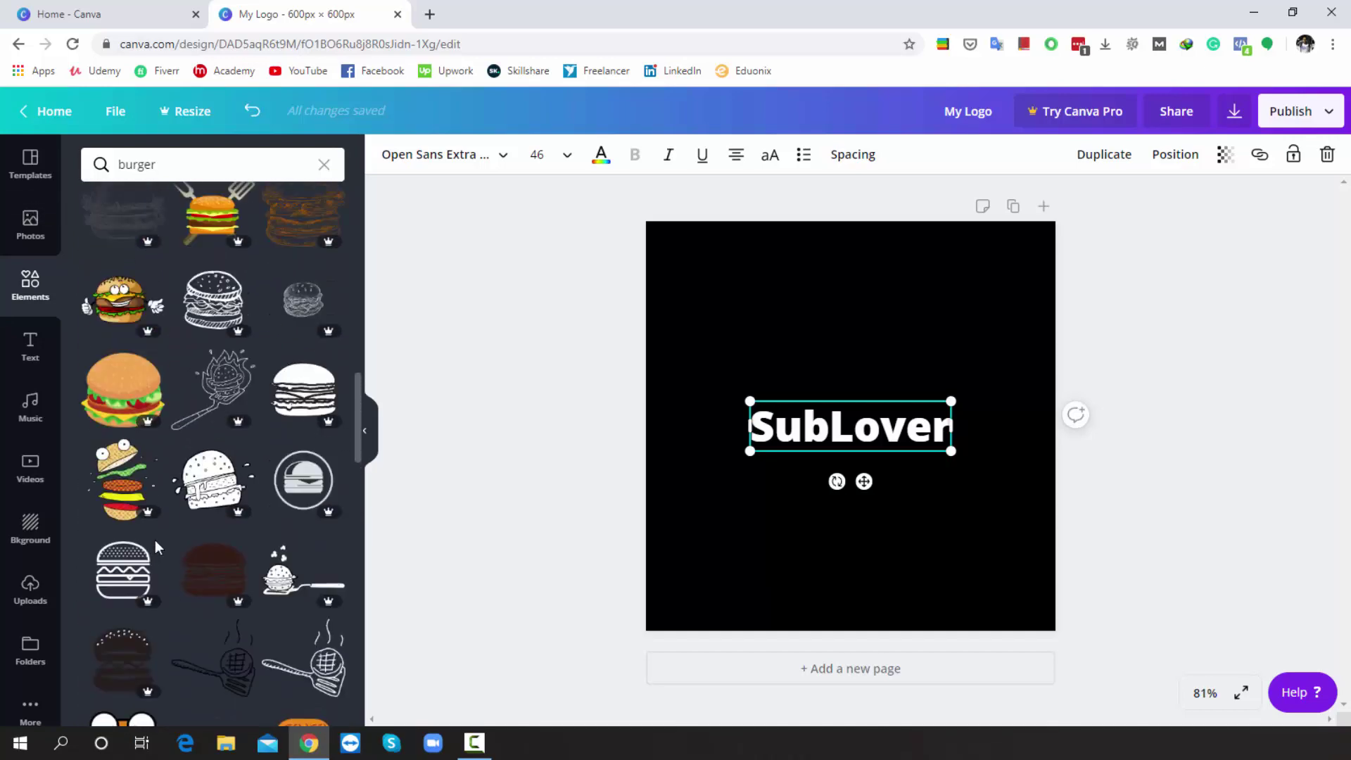
pyautogui.scroll(6, 156, 547)
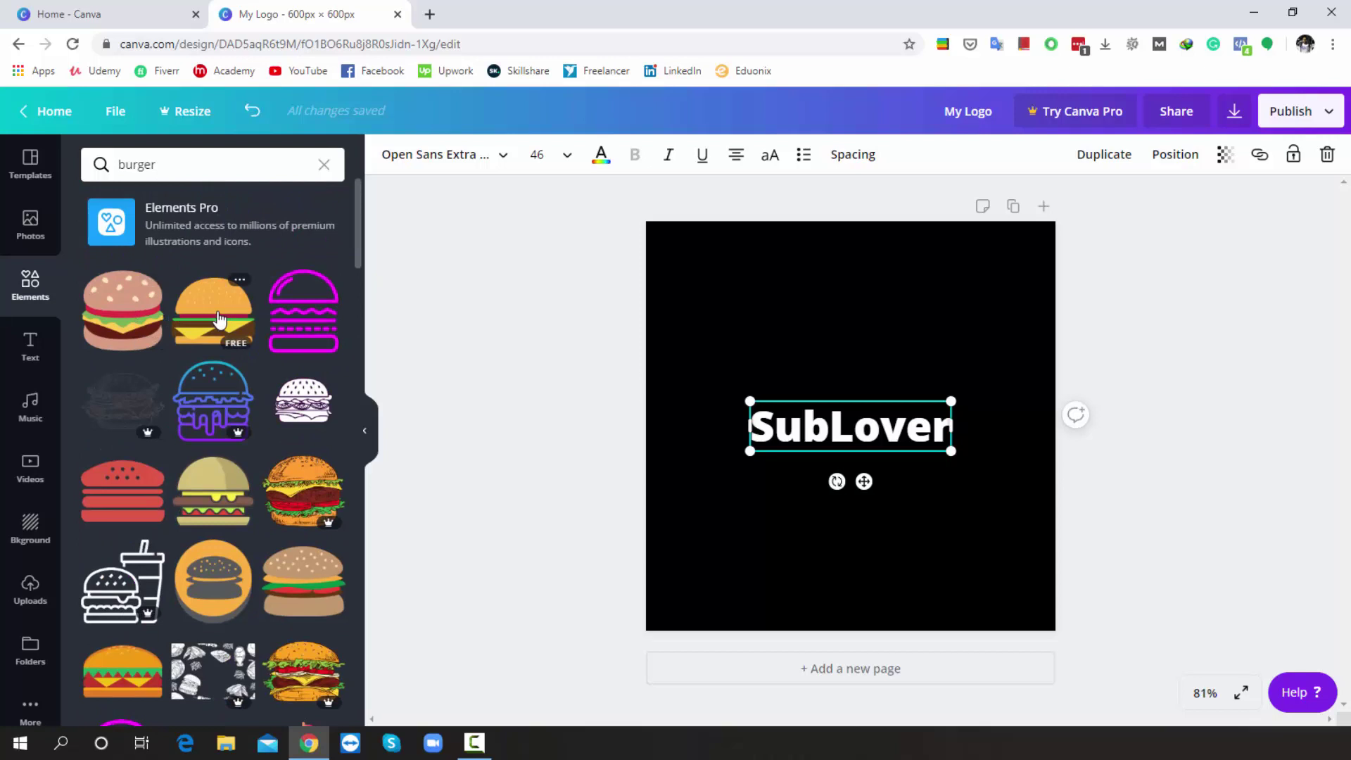
pyautogui.click(122, 314)
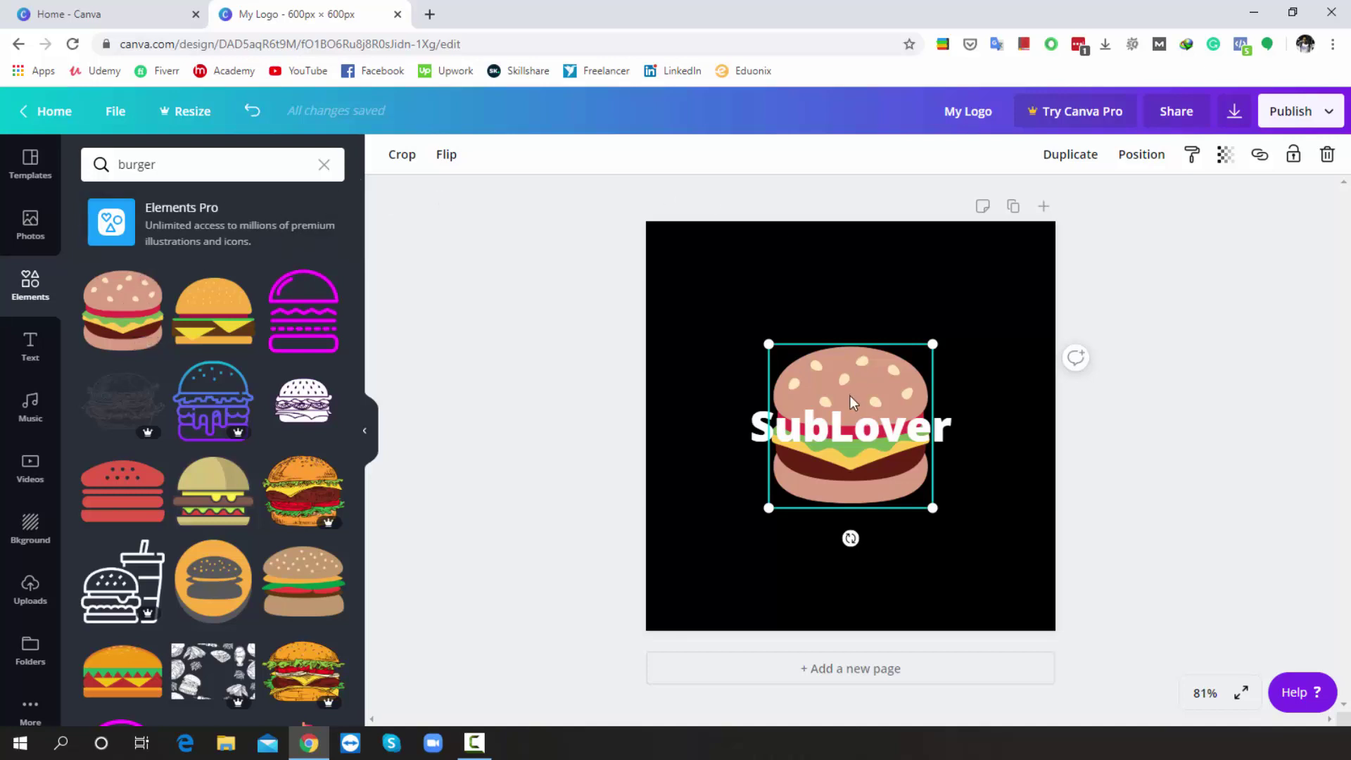
# Move the burger graphic up and shrink it, and place the SubLover heading centered directly beneath it.
pyautogui.moveTo(850, 397); pyautogui.dragTo(849, 351)
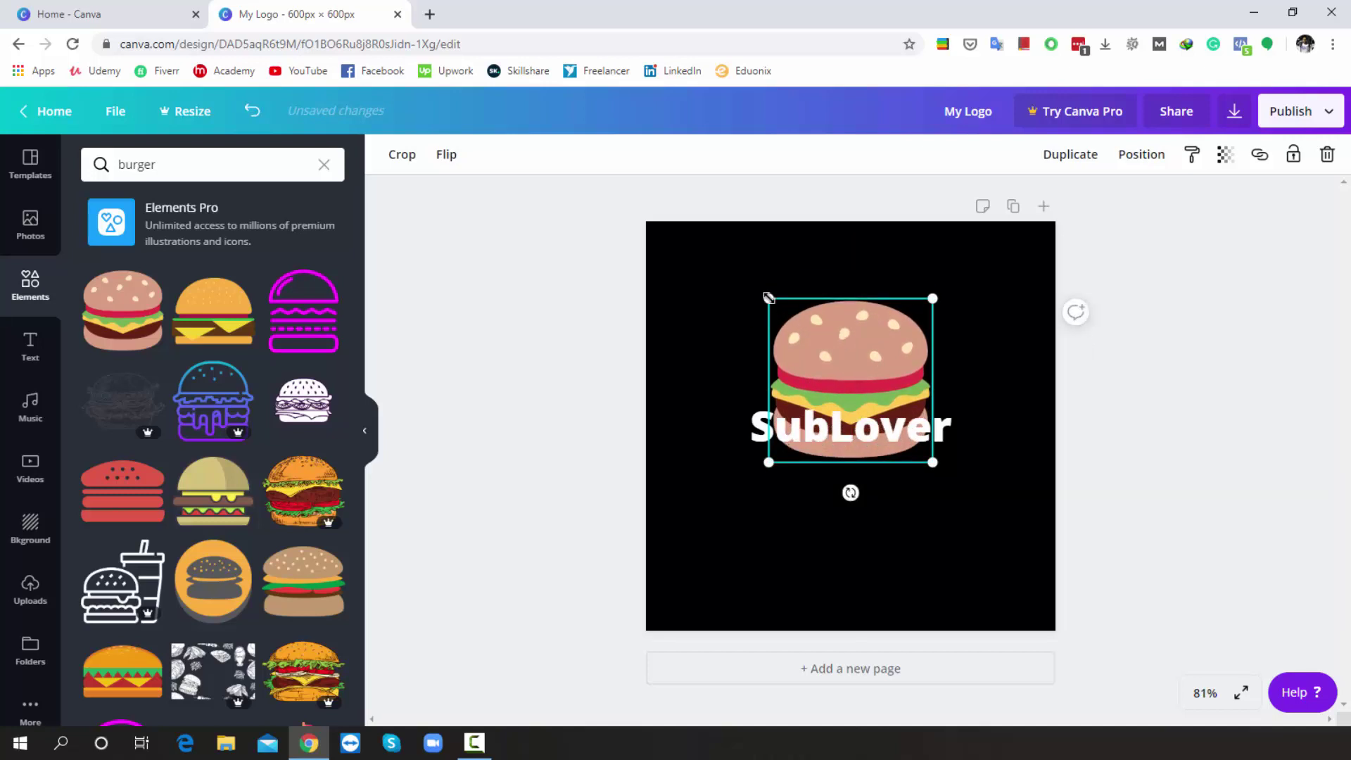
pyautogui.moveTo(768, 298); pyautogui.dragTo(845, 341)
pyautogui.moveTo(866, 452); pyautogui.dragTo(870, 484)
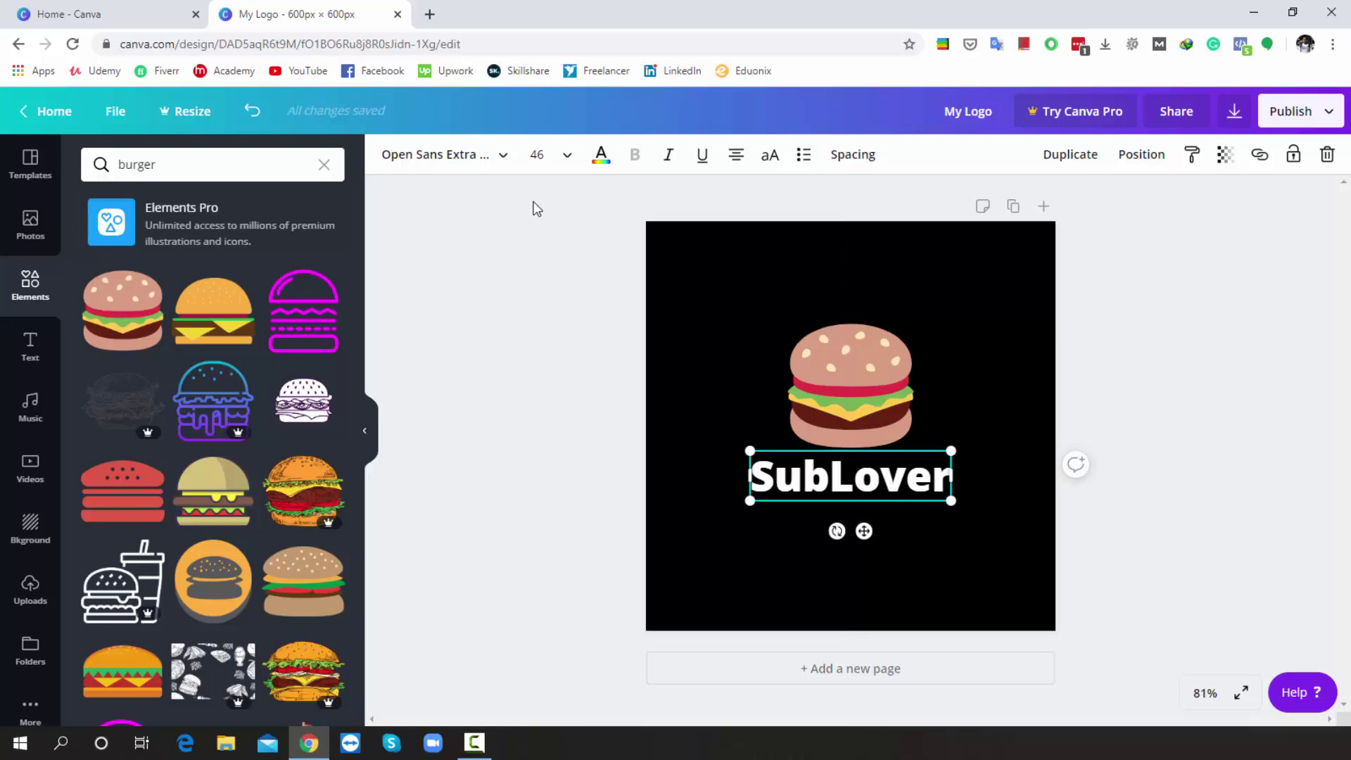
# Try Abril Fatface and Adumu Regular on the SubLover heading, and set its font to Alegreya Sans Black.
pyautogui.click(503, 156)
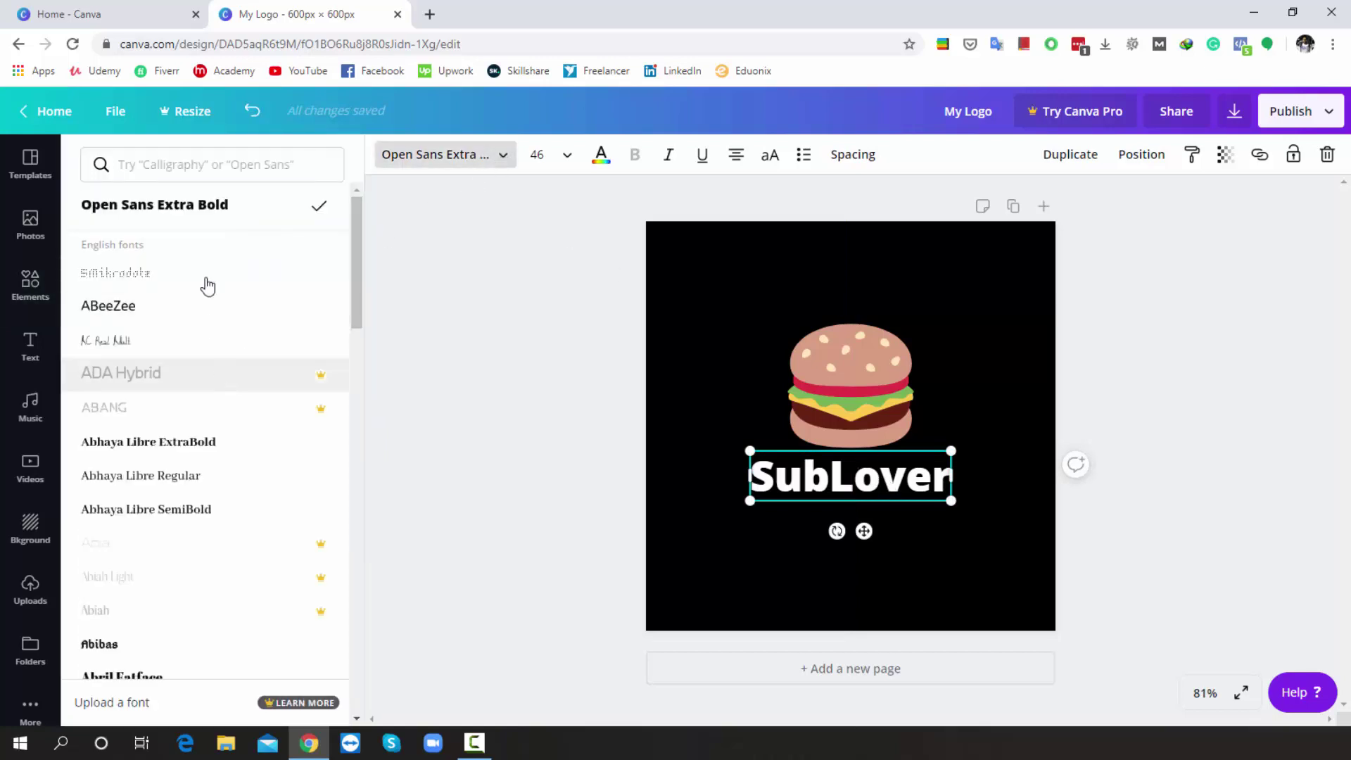
pyautogui.scroll(-6, 223, 422)
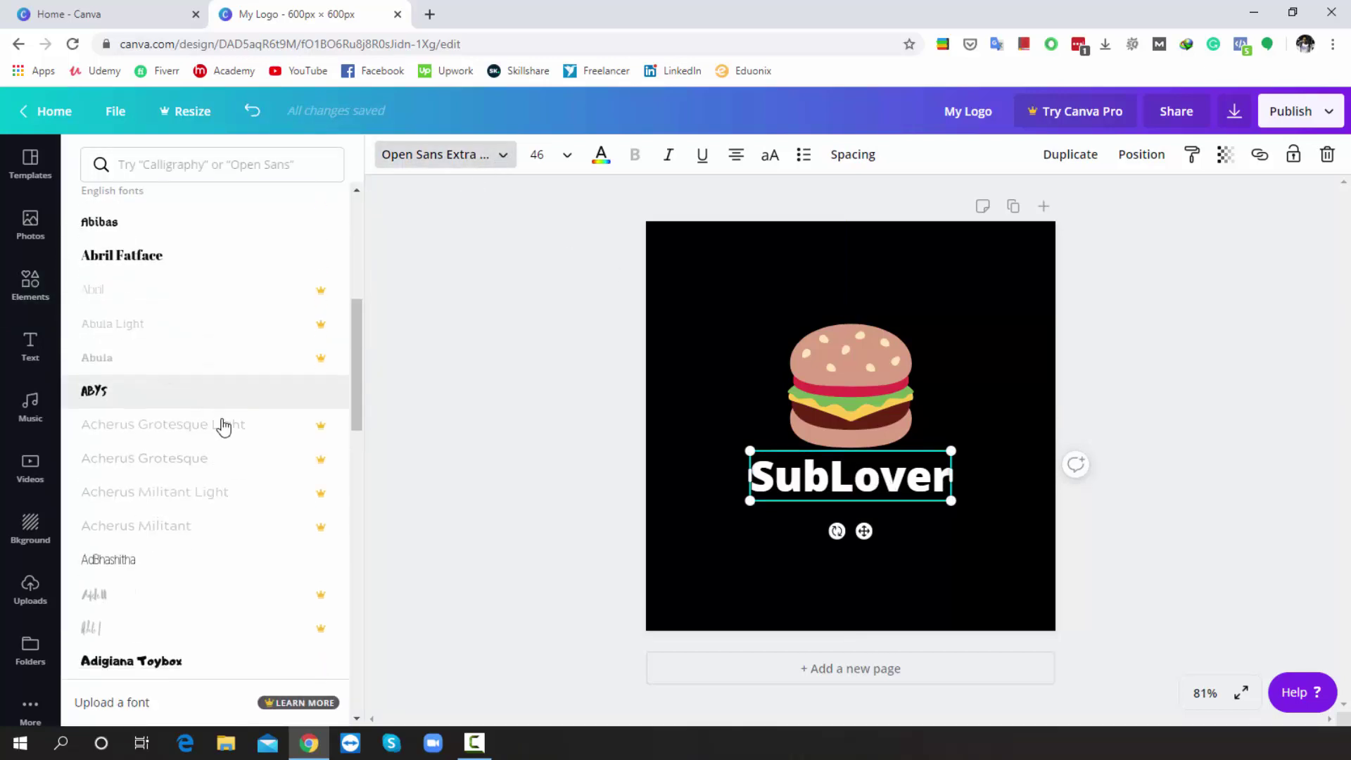
pyautogui.click(175, 269)
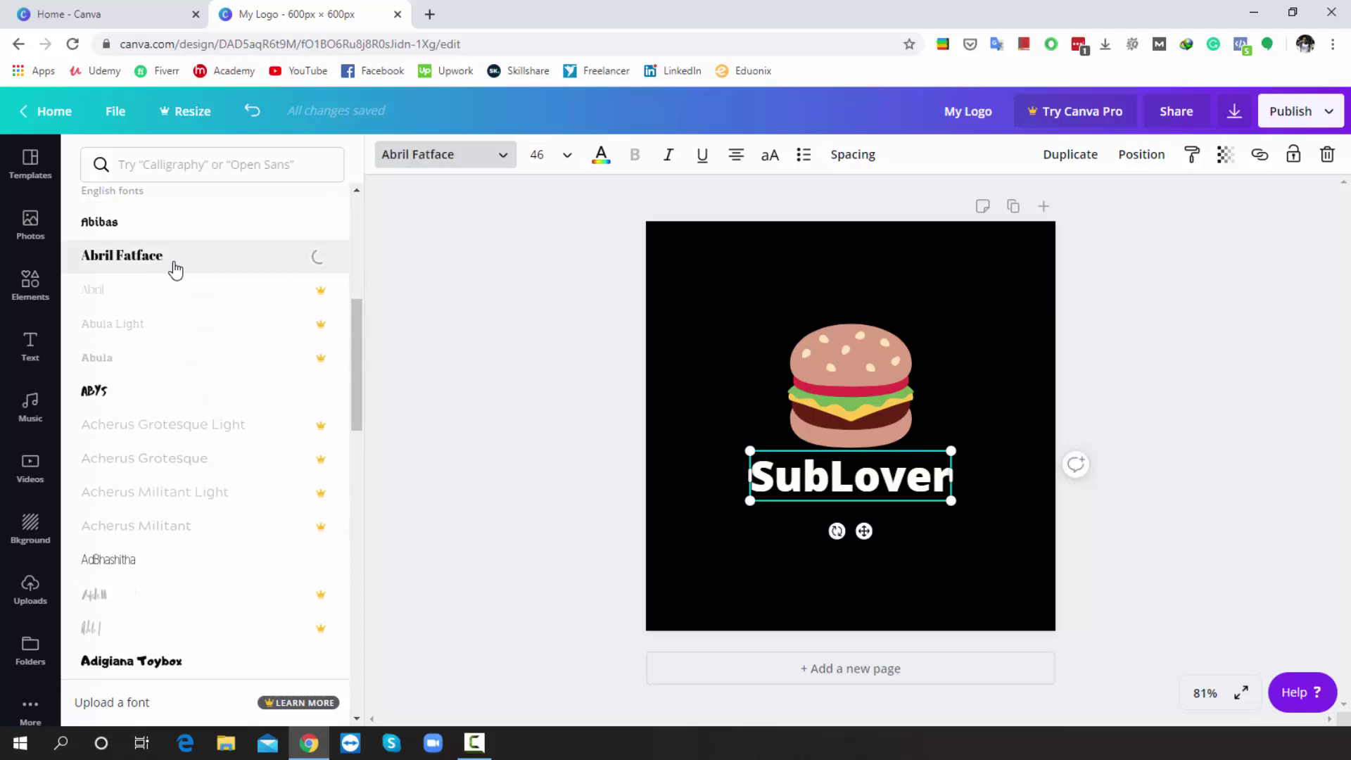
pyautogui.scroll(-5, 204, 468)
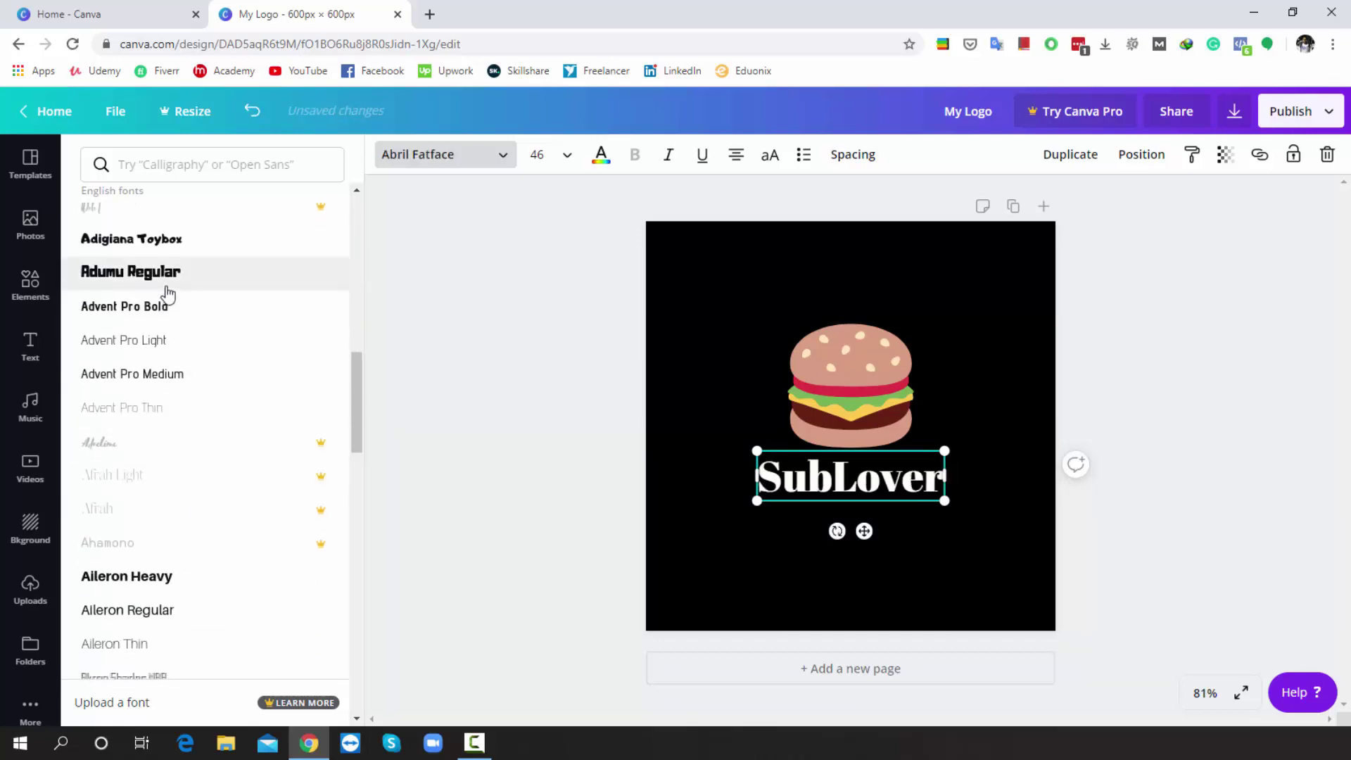
pyautogui.click(164, 282)
pyautogui.scroll(-10, 214, 503)
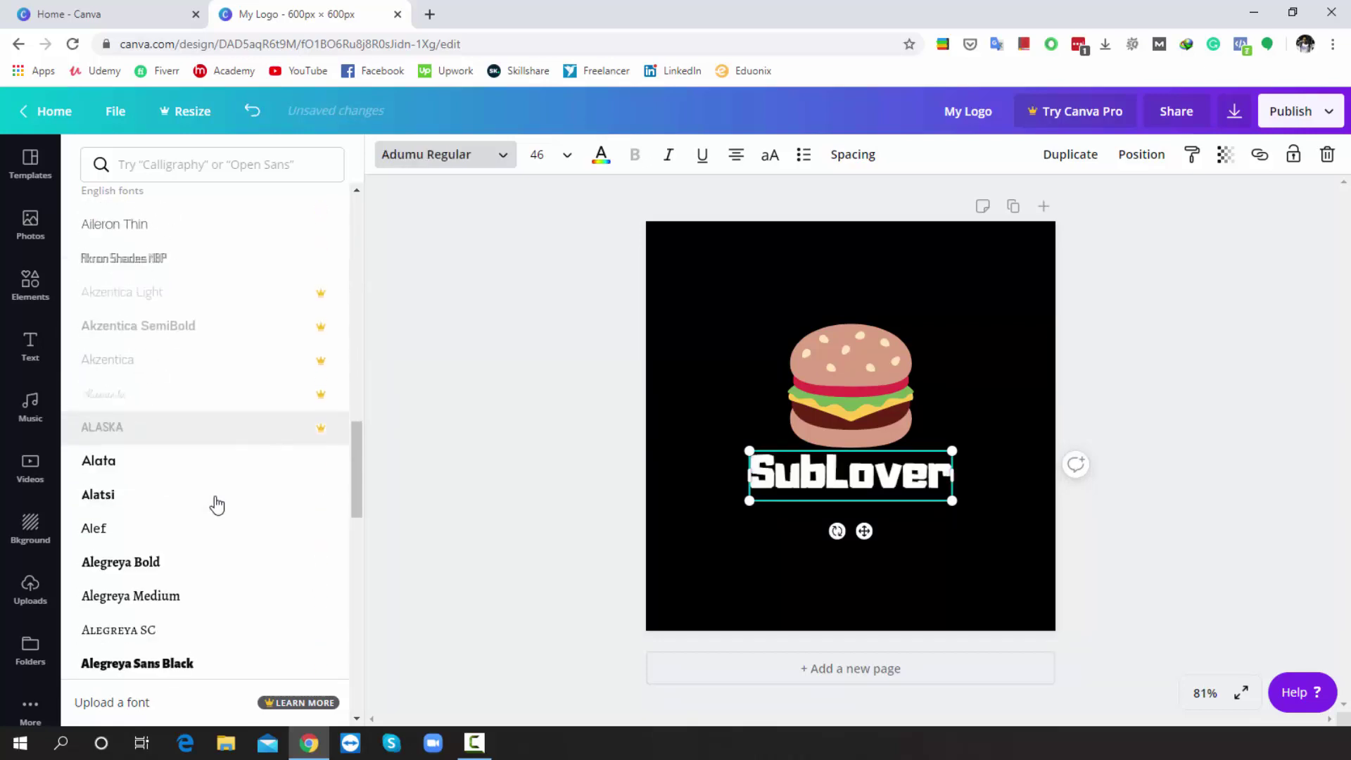
pyautogui.click(155, 325)
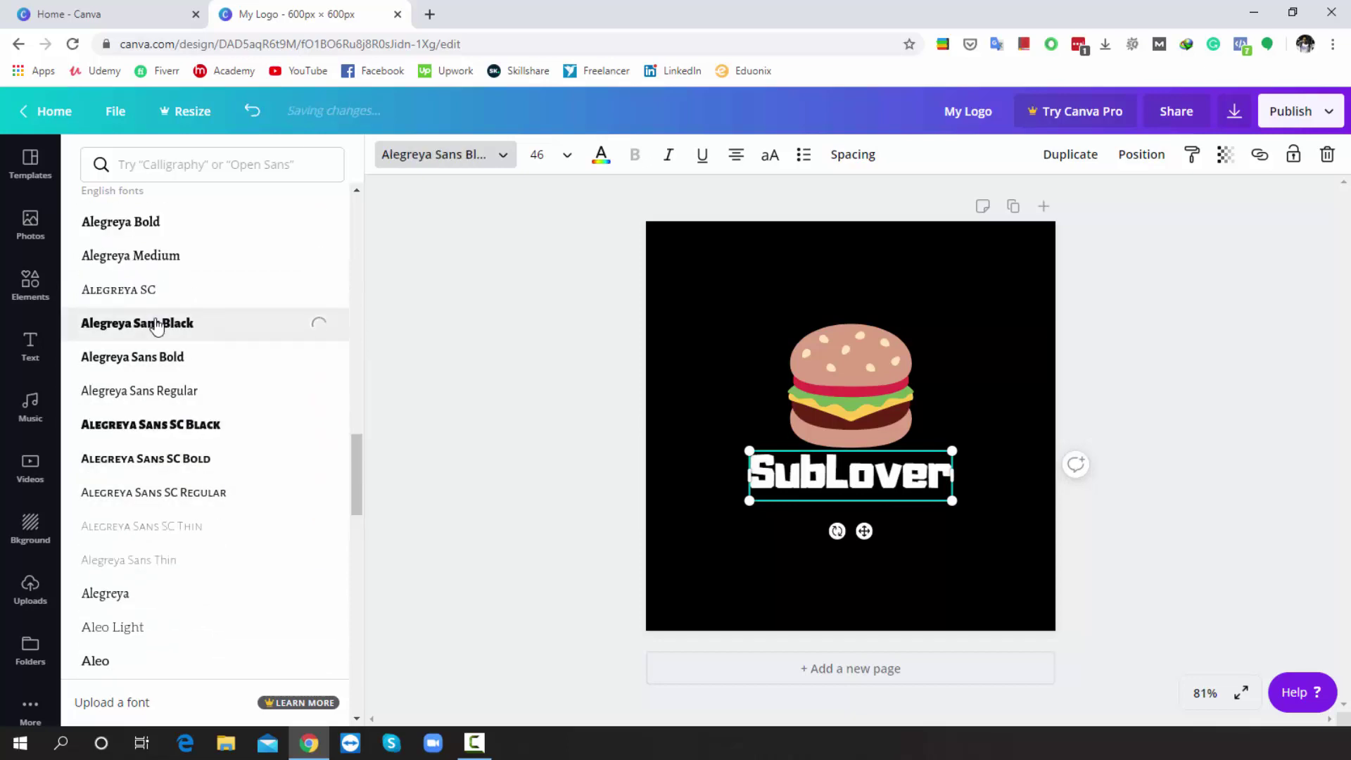
# Shrink the burger graphic to about half the heading's width and keep it centered just above the SubLover text.
pyautogui.click(790, 367)
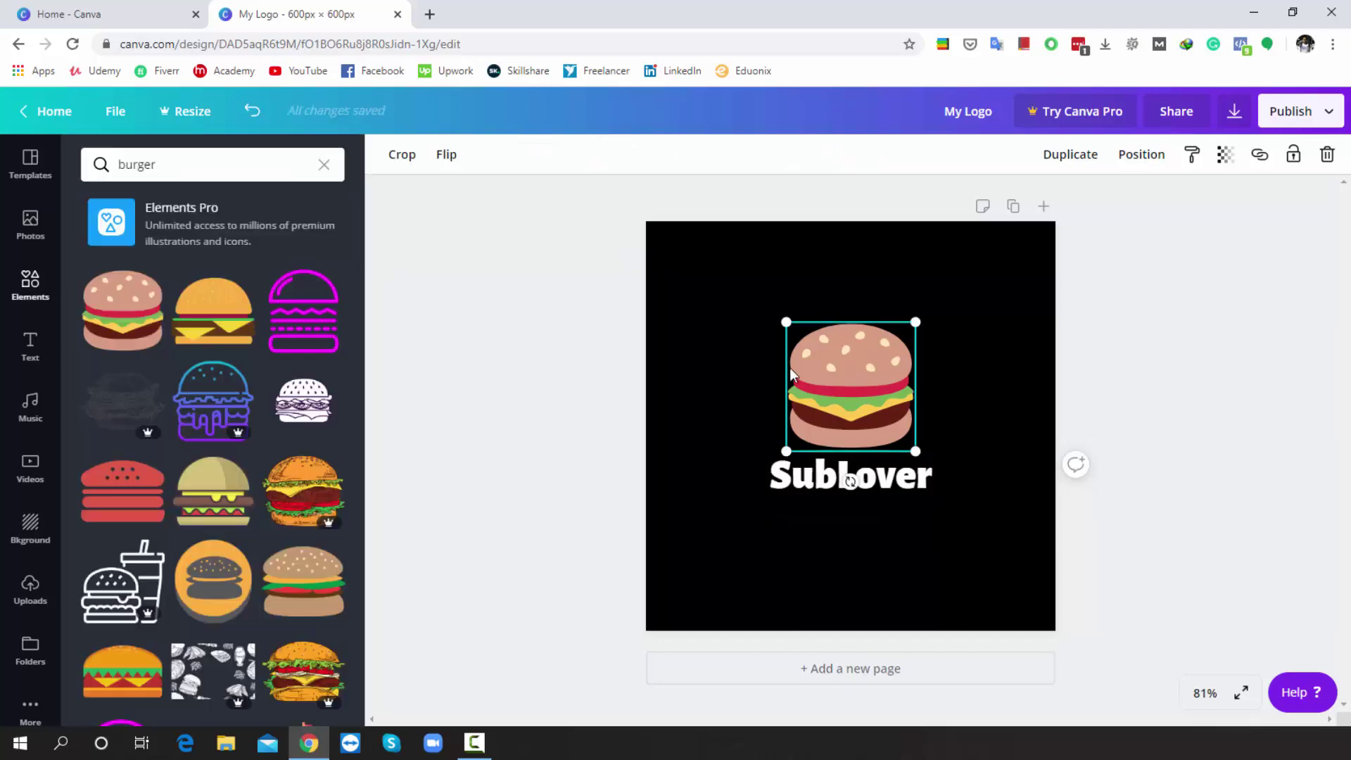
pyautogui.moveTo(786, 324); pyautogui.dragTo(842, 375)
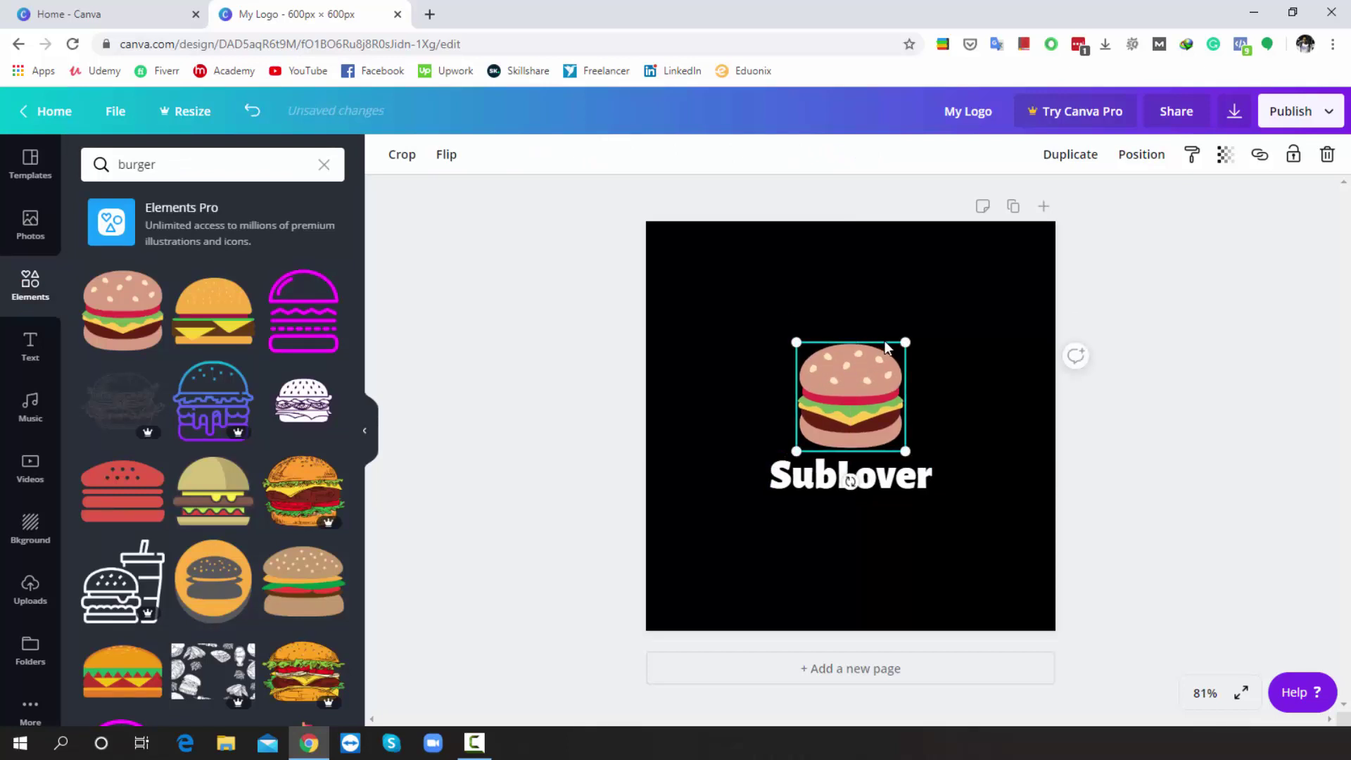
pyautogui.moveTo(905, 342); pyautogui.dragTo(854, 389)
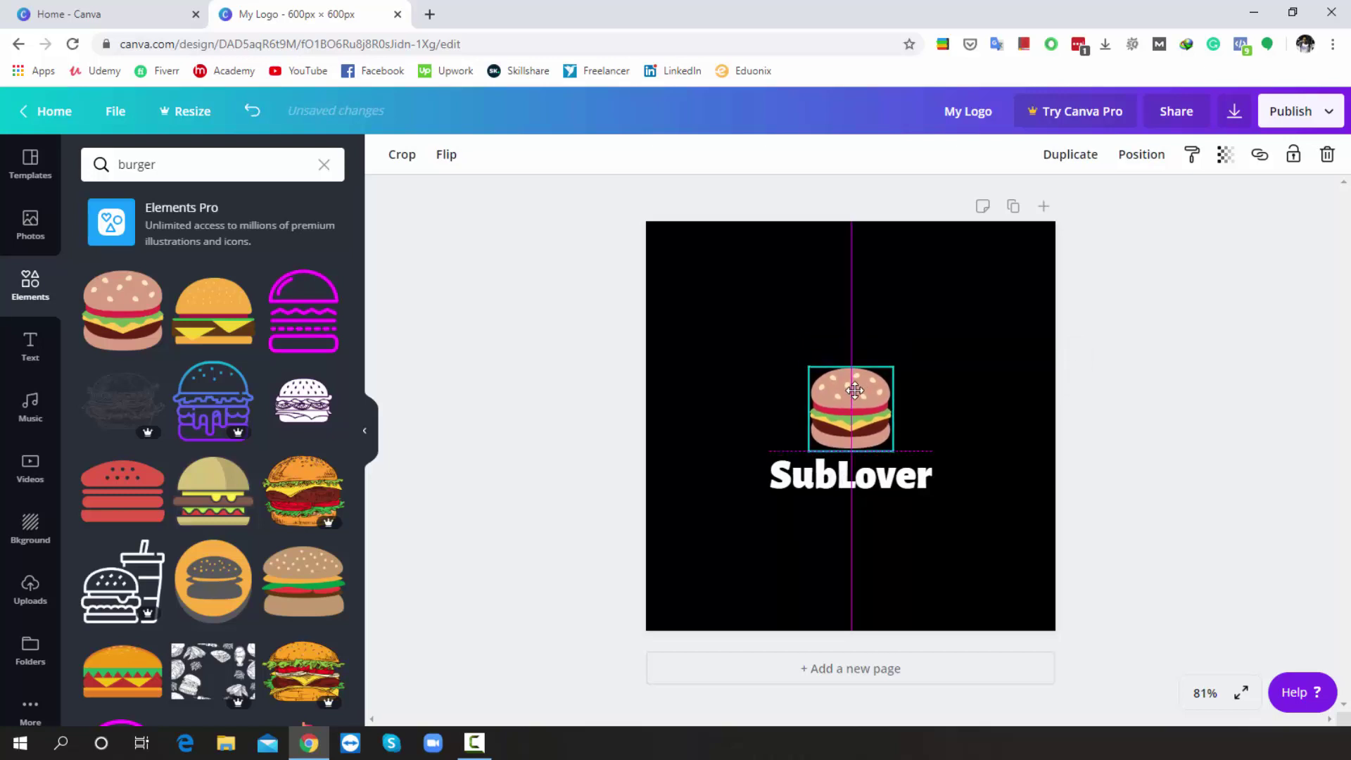
pyautogui.moveTo(854, 390); pyautogui.dragTo(854, 390)
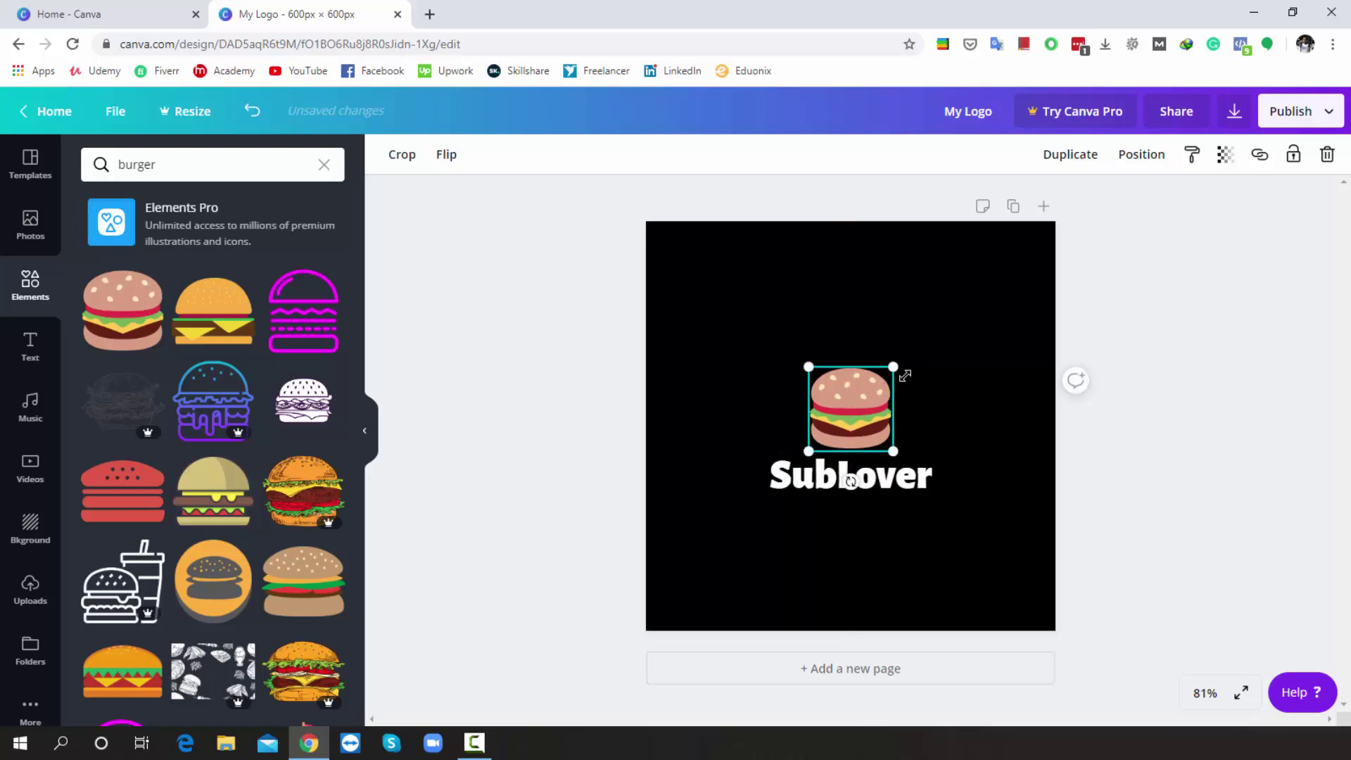
pyautogui.click(913, 394)
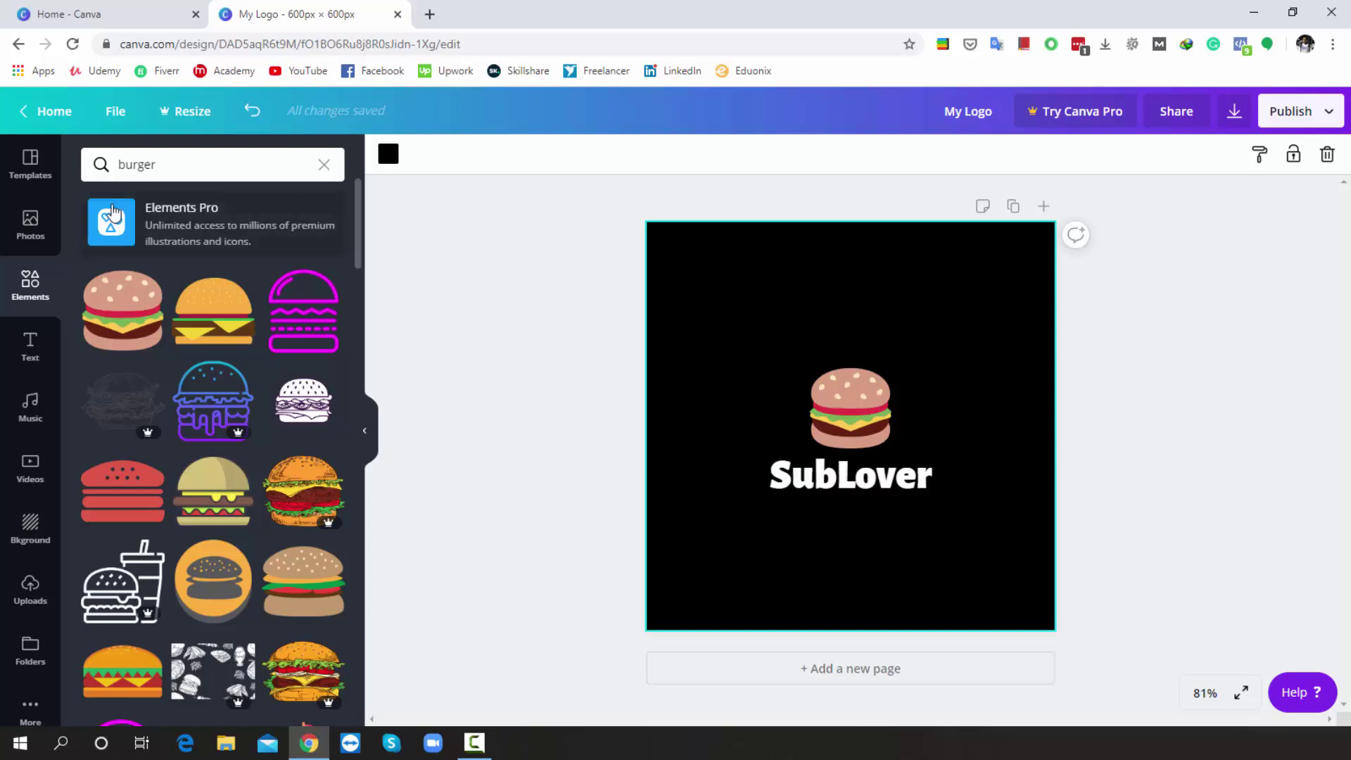
# Search the templates for "music logo" and add the free music teacher template with three musical notes as a new page.
pyautogui.click(29, 166)
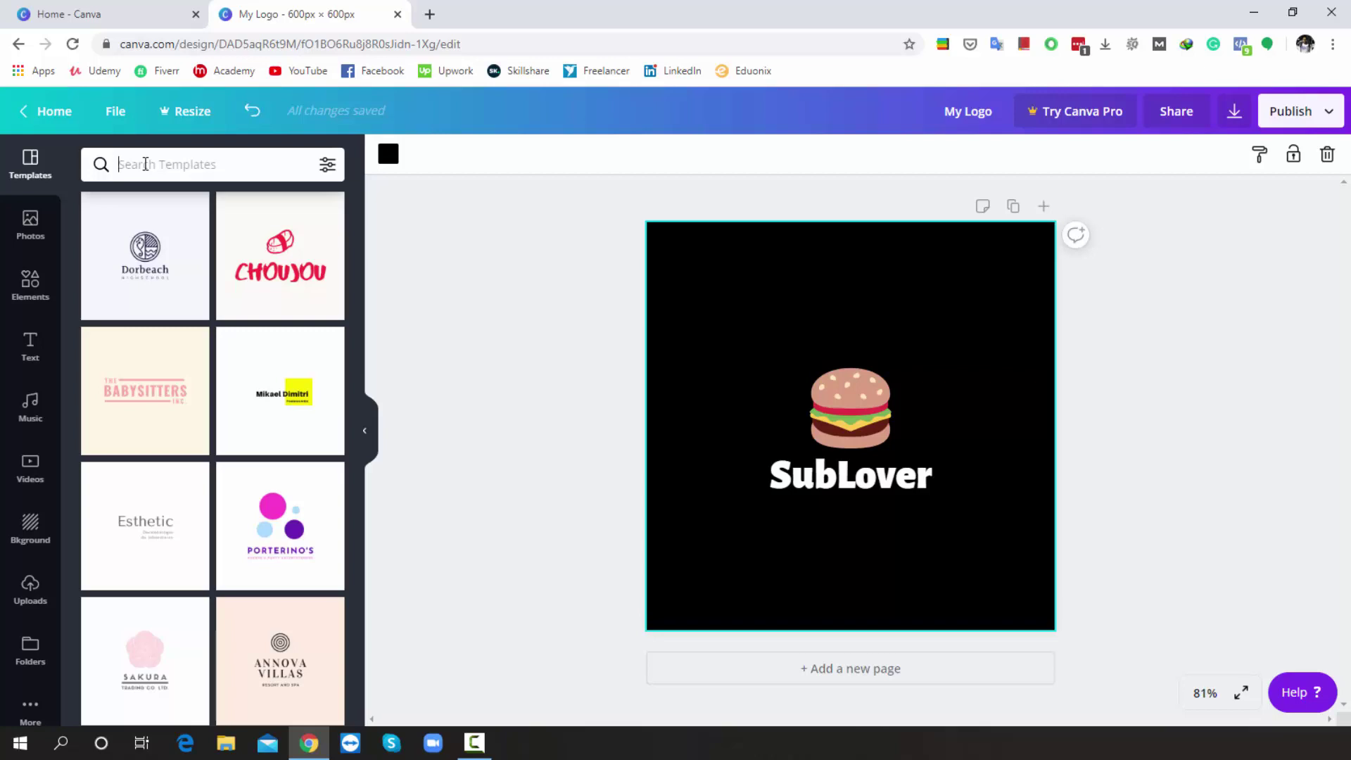
pyautogui.click(145, 163)
pyautogui.write('music logo')
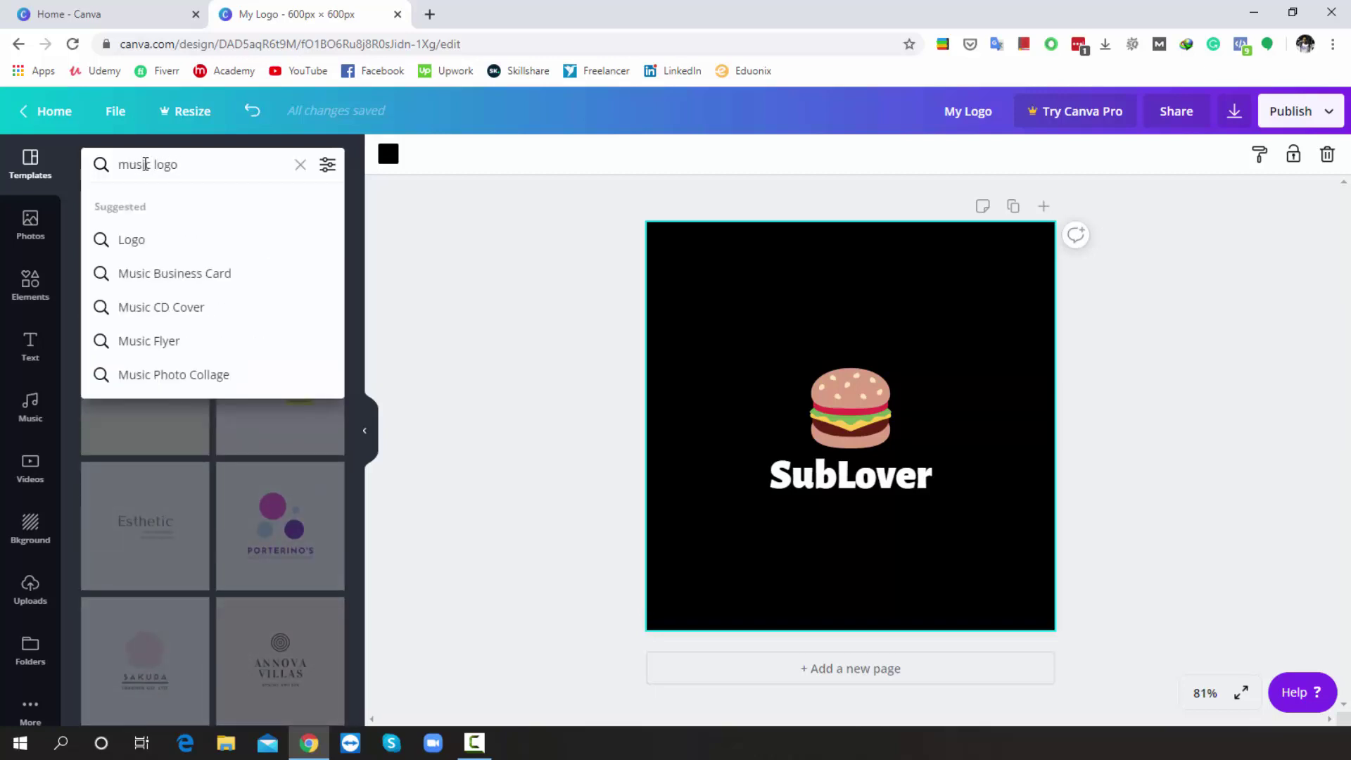
pyautogui.press('Return')
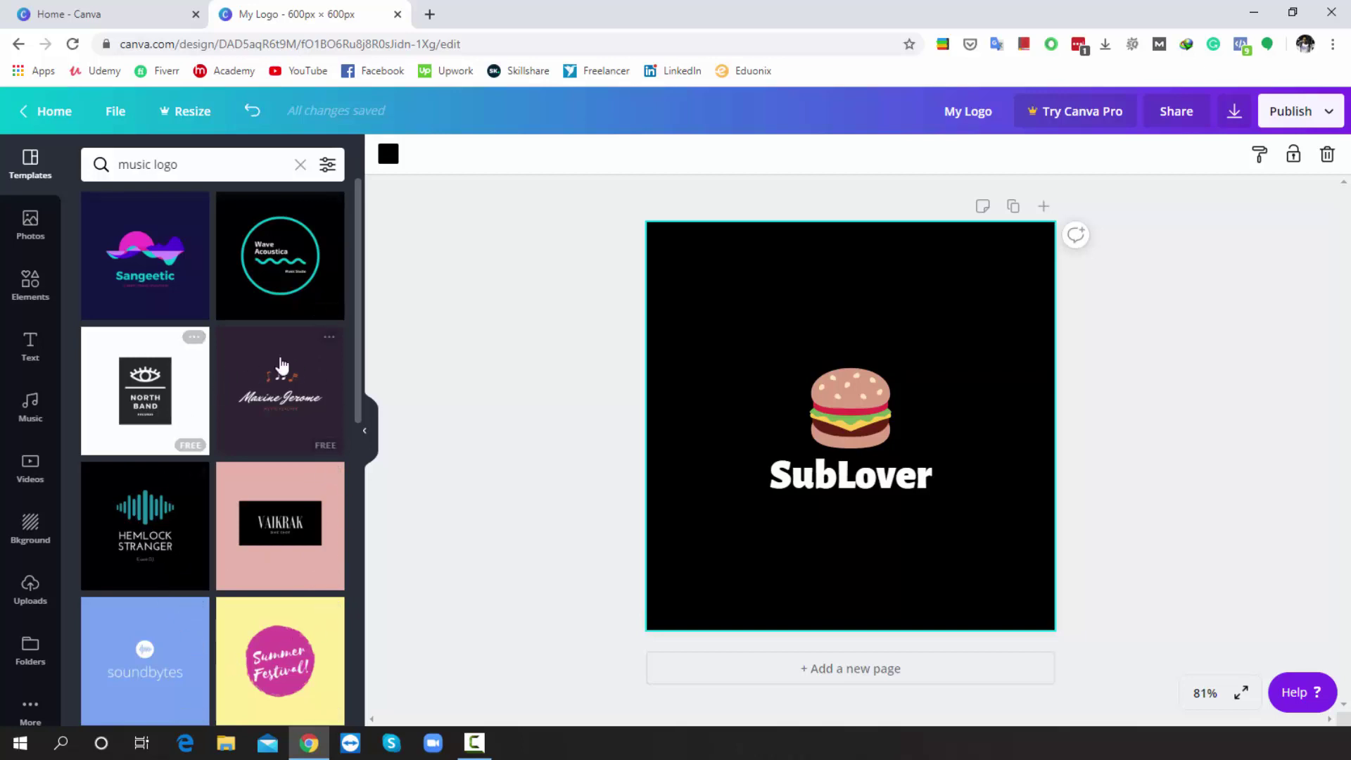
pyautogui.click(288, 396)
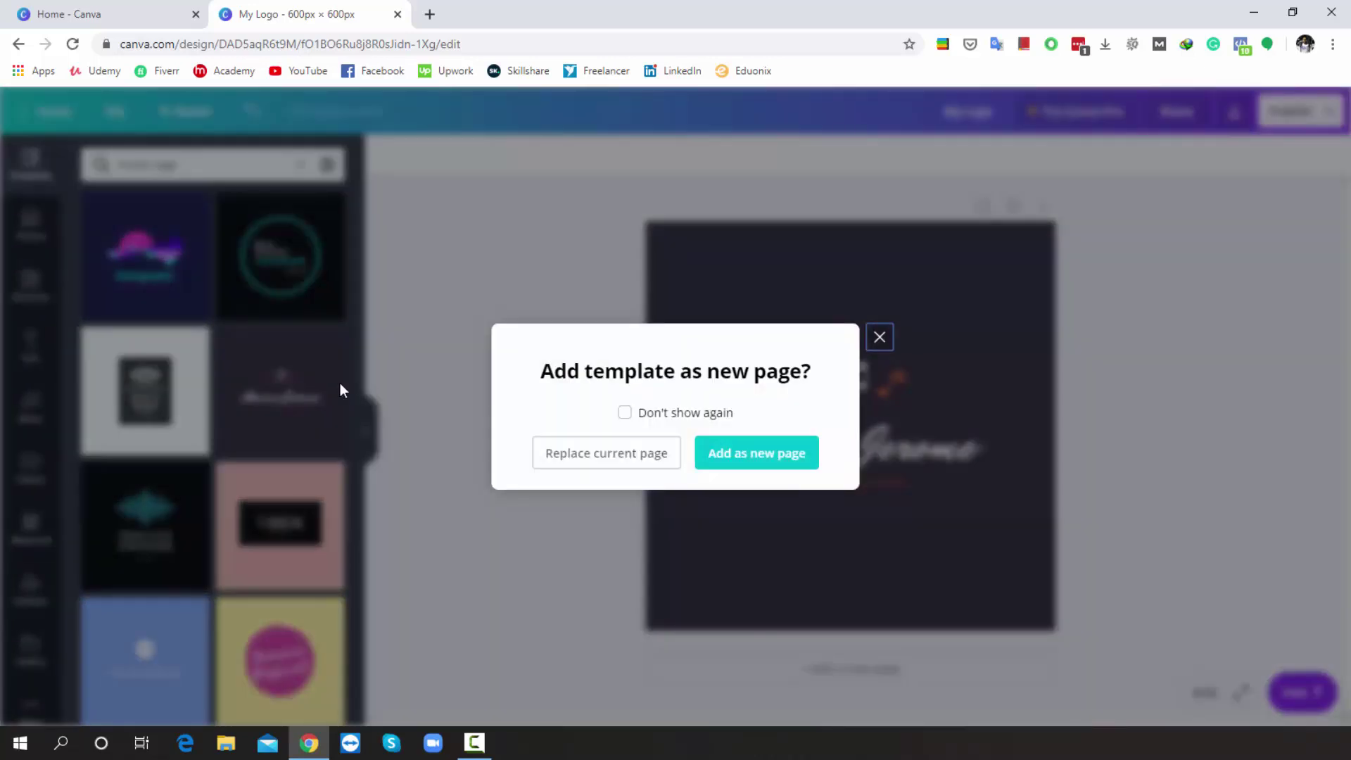
pyautogui.click(774, 459)
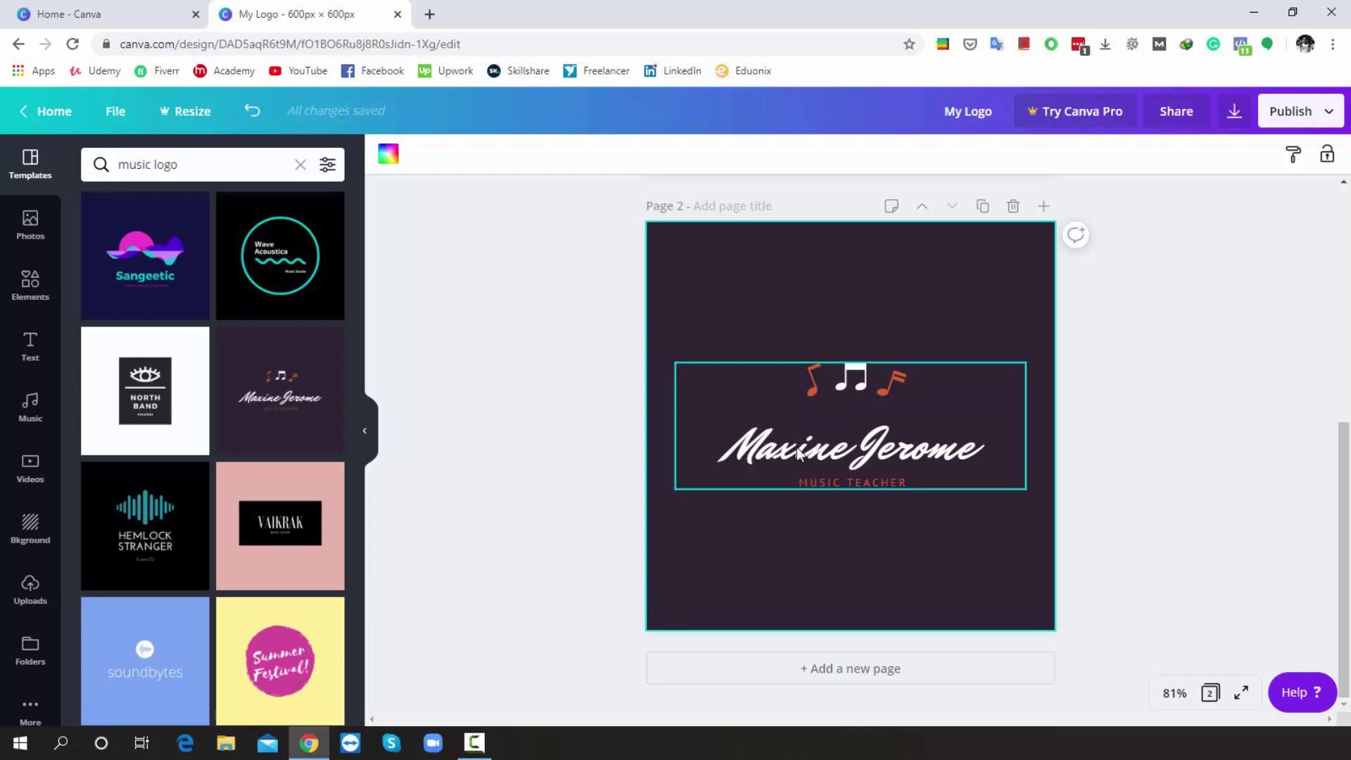
# Replace the script-style name in the music teacher template on page 2 with "YoYo".
pyautogui.doubleClick(974, 451)
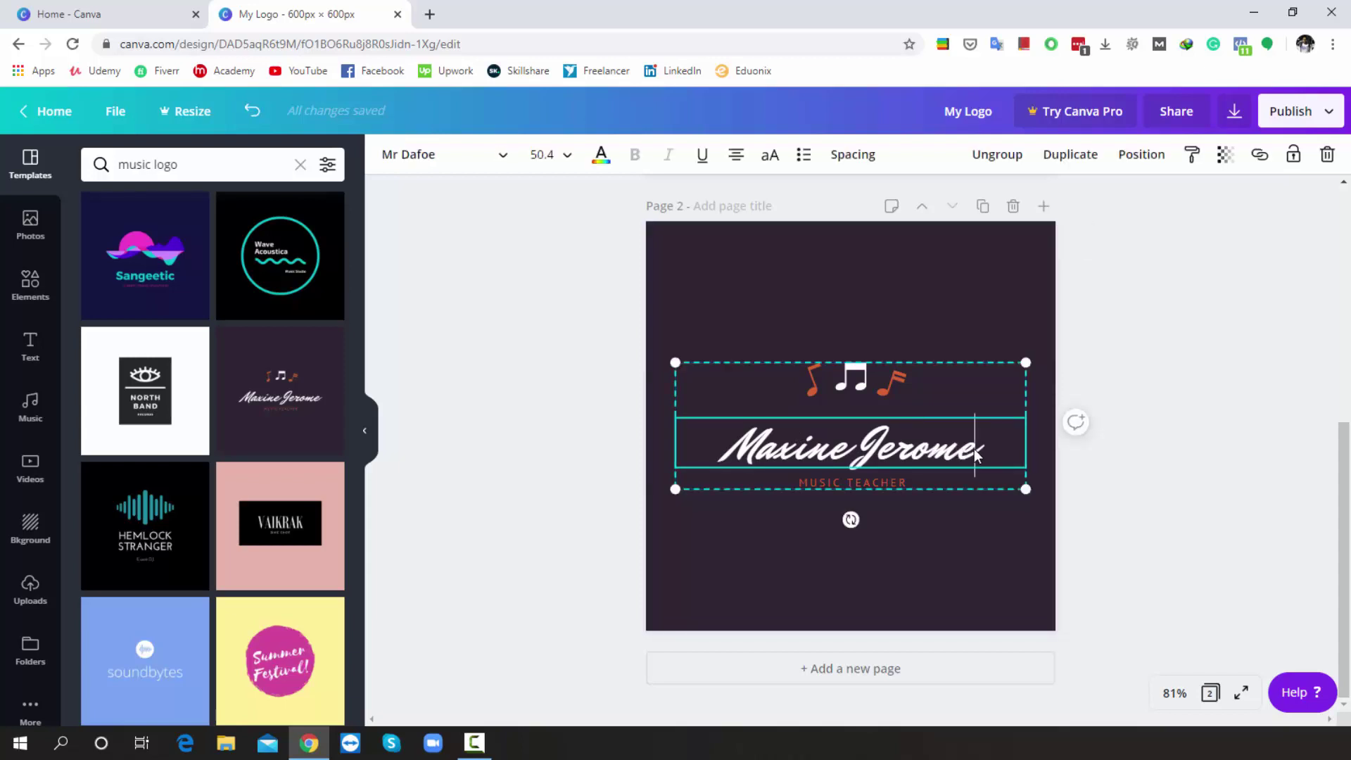
pyautogui.press('BackSpace')
pyautogui.press('BackSpace')
pyautogui.press('BackSpace')
pyautogui.press('BackSpace')
pyautogui.press('BackSpace')
pyautogui.press('BackSpace')
pyautogui.press('BackSpace')
pyautogui.press('BackSpace')
pyautogui.press('BackSpace')
pyautogui.press('BackSpace')
pyautogui.press('BackSpace')
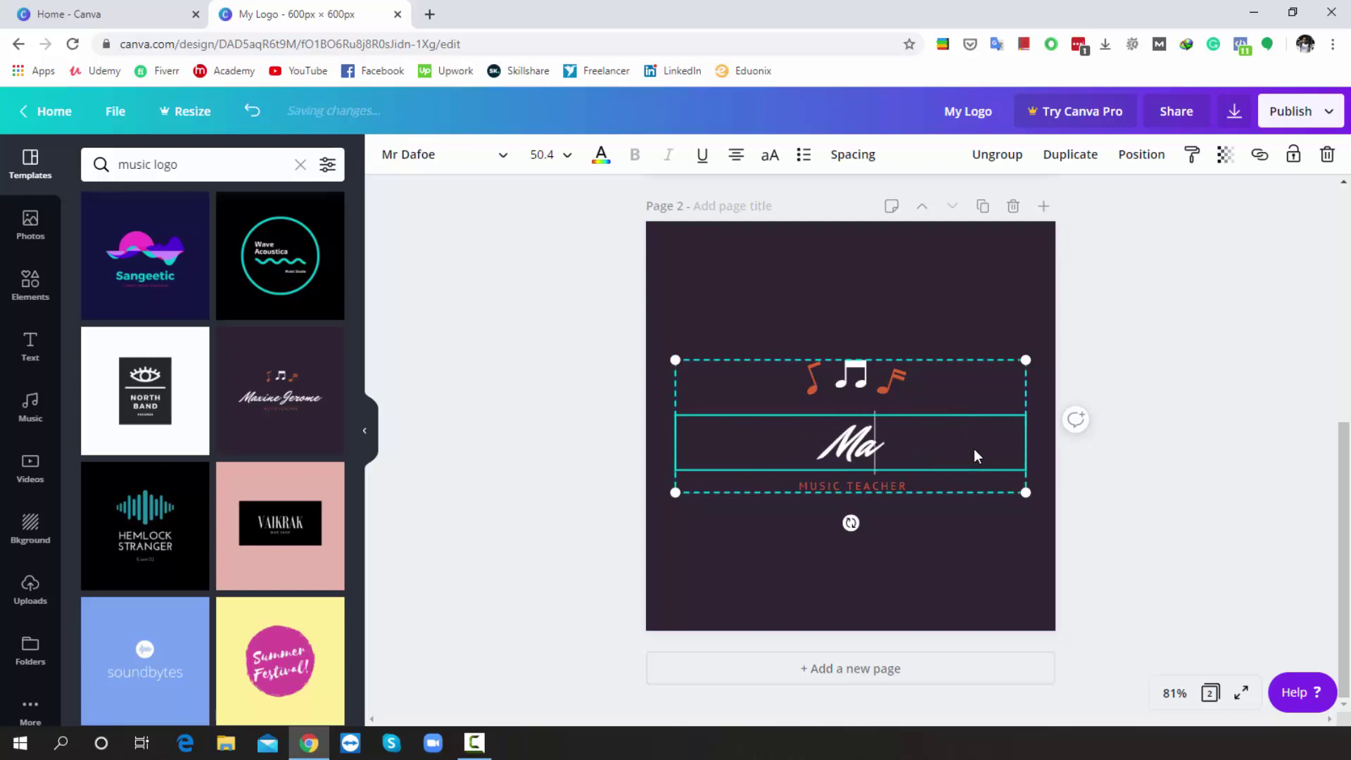
pyautogui.press('BackSpace')
pyautogui.press('BackSpace')
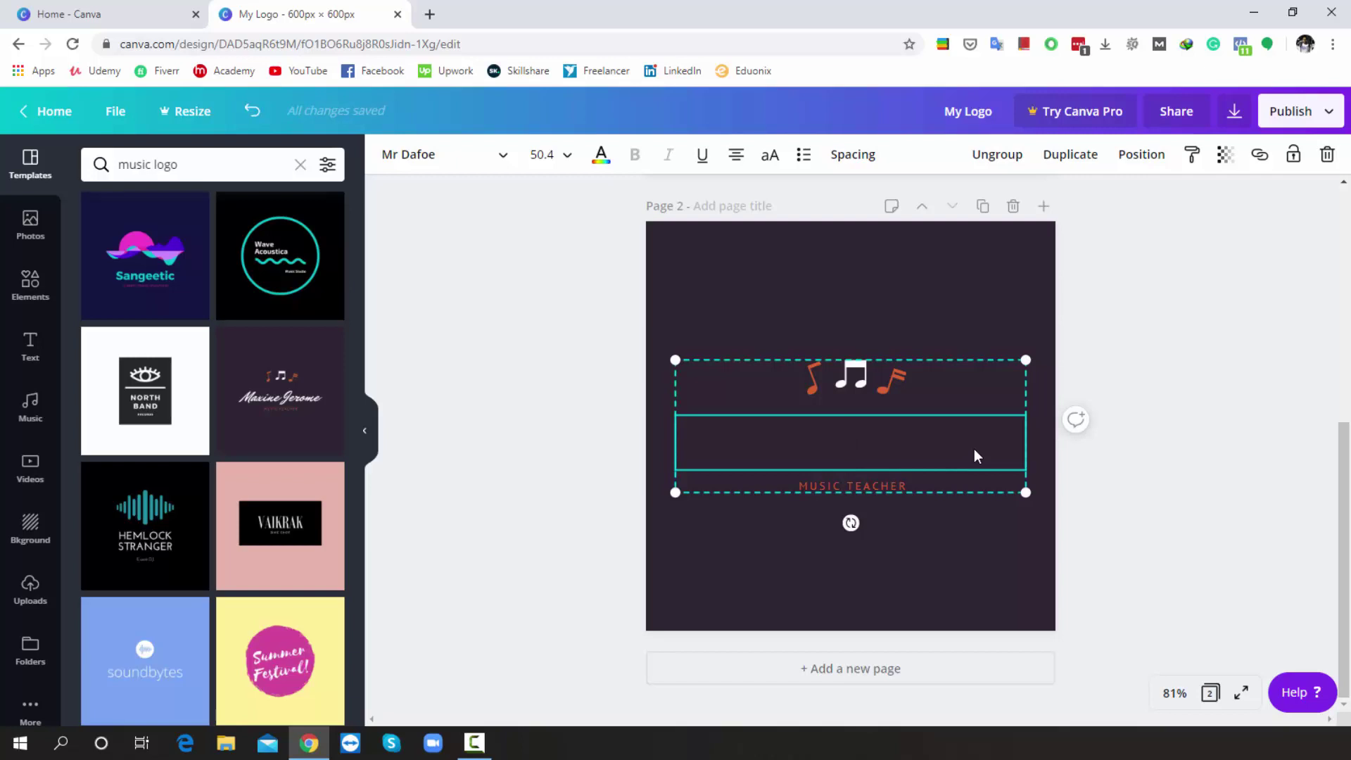
pyautogui.write('Y')
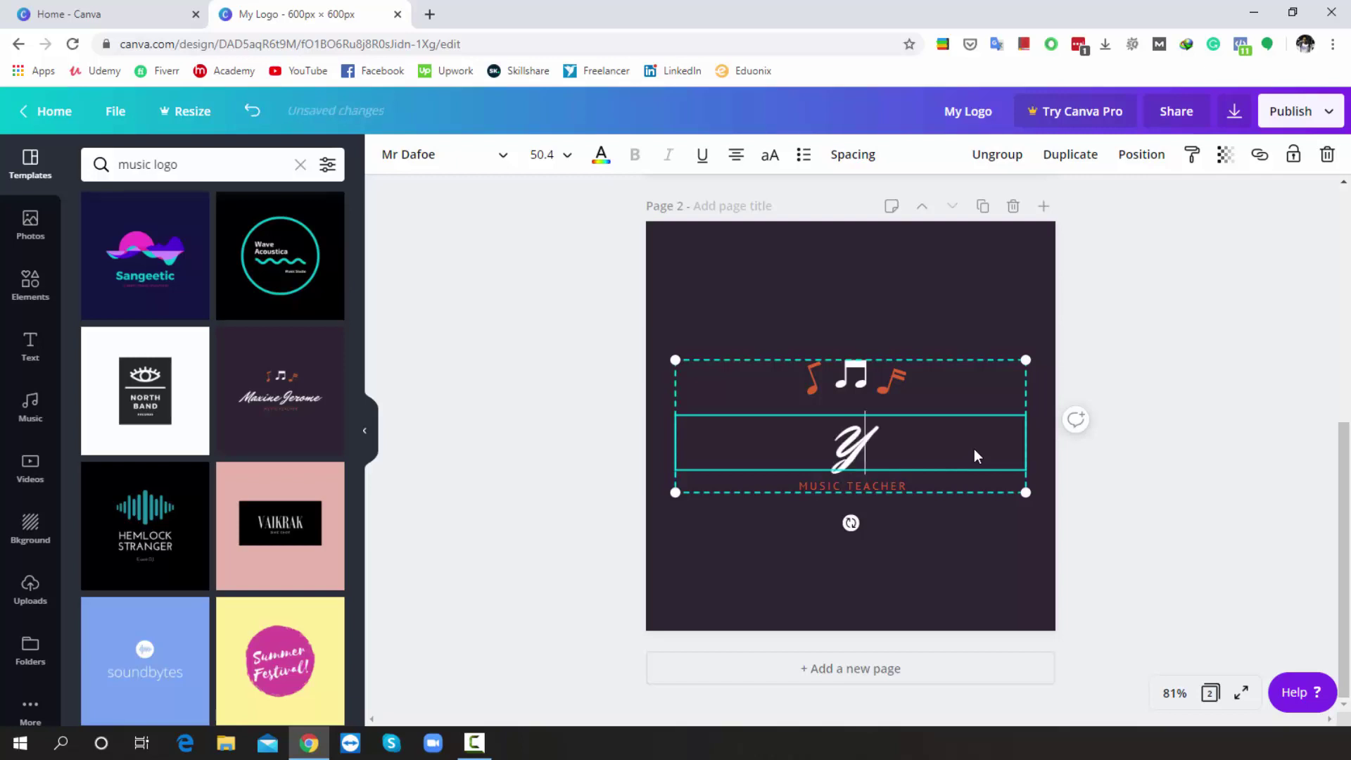
pyautogui.write('oYo')
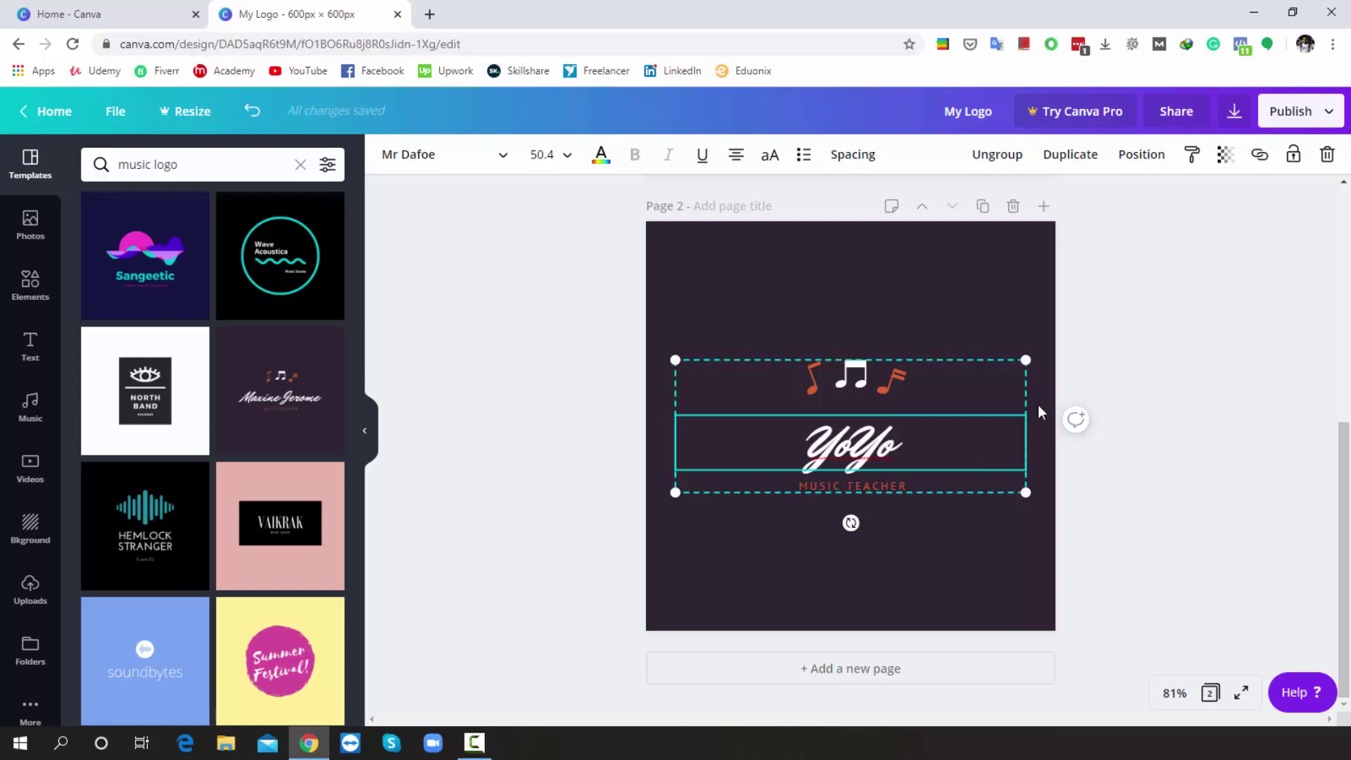
# Set the font of the YoYo text on page 2 to Atma Bold.
pyautogui.moveTo(897, 440); pyautogui.dragTo(804, 444)
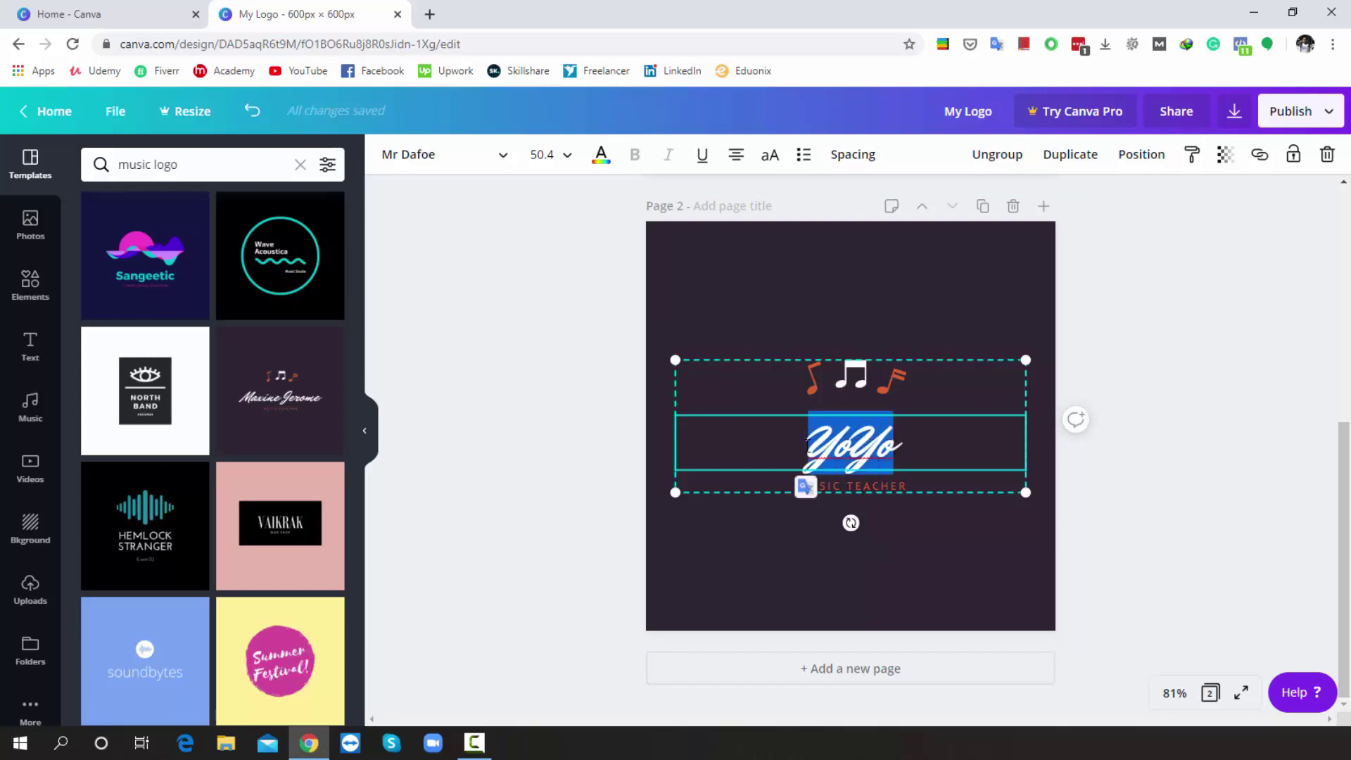
pyautogui.click(490, 164)
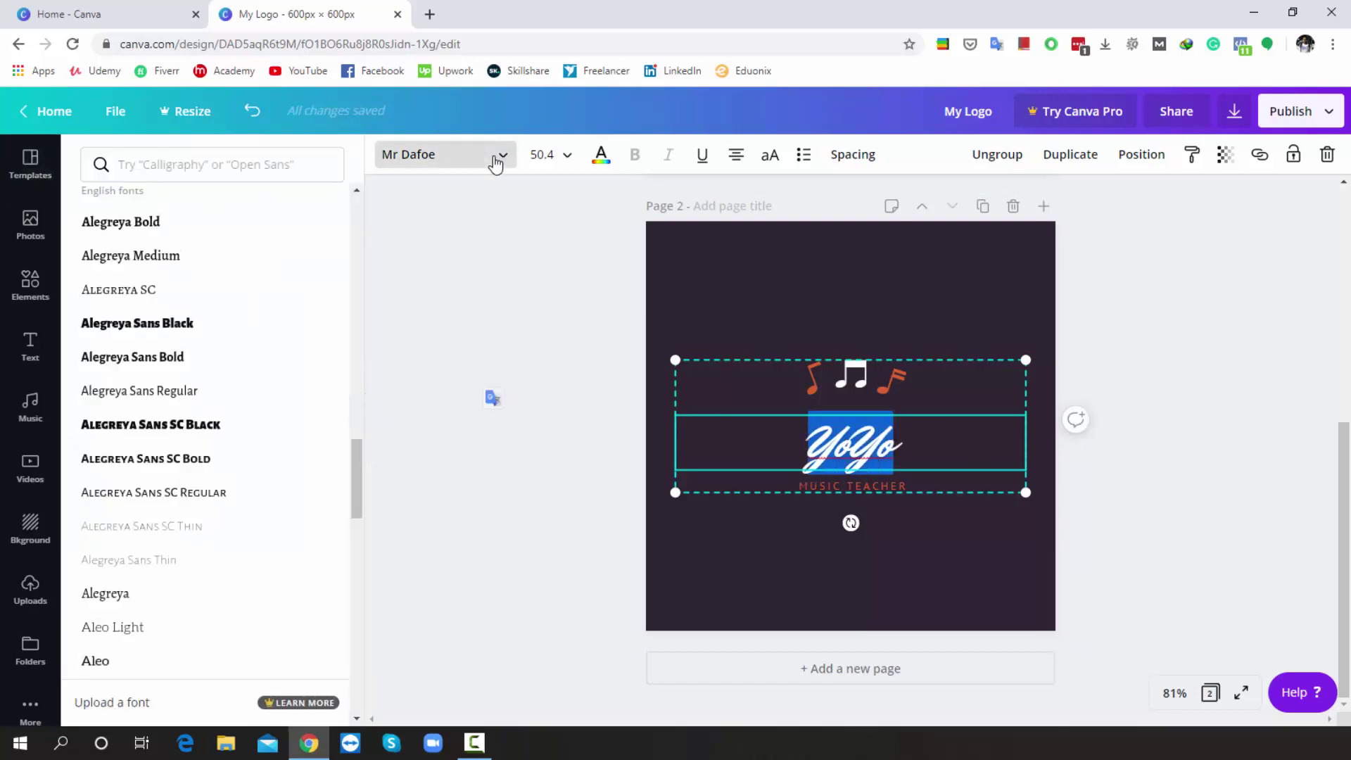
pyautogui.scroll(-10, 304, 449)
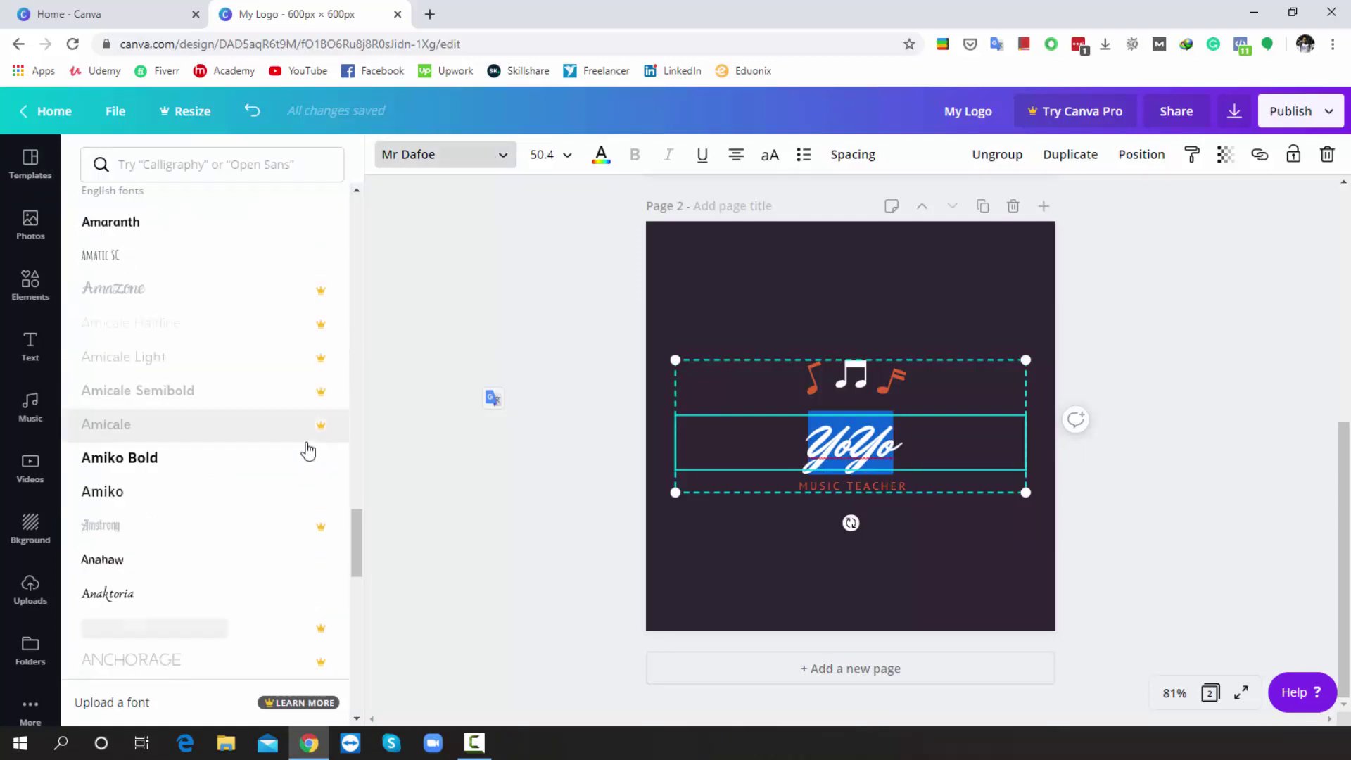
pyautogui.scroll(-10, 308, 450)
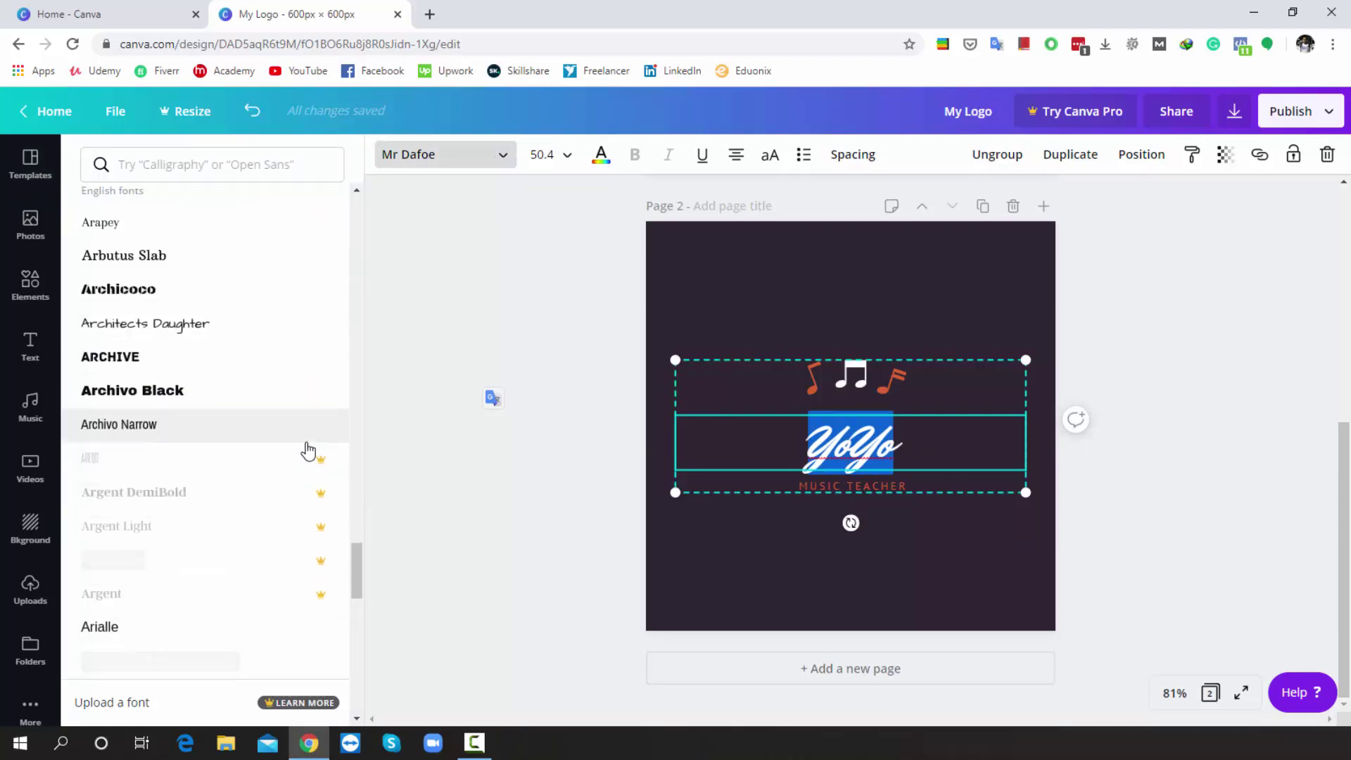
pyautogui.scroll(-5, 308, 451)
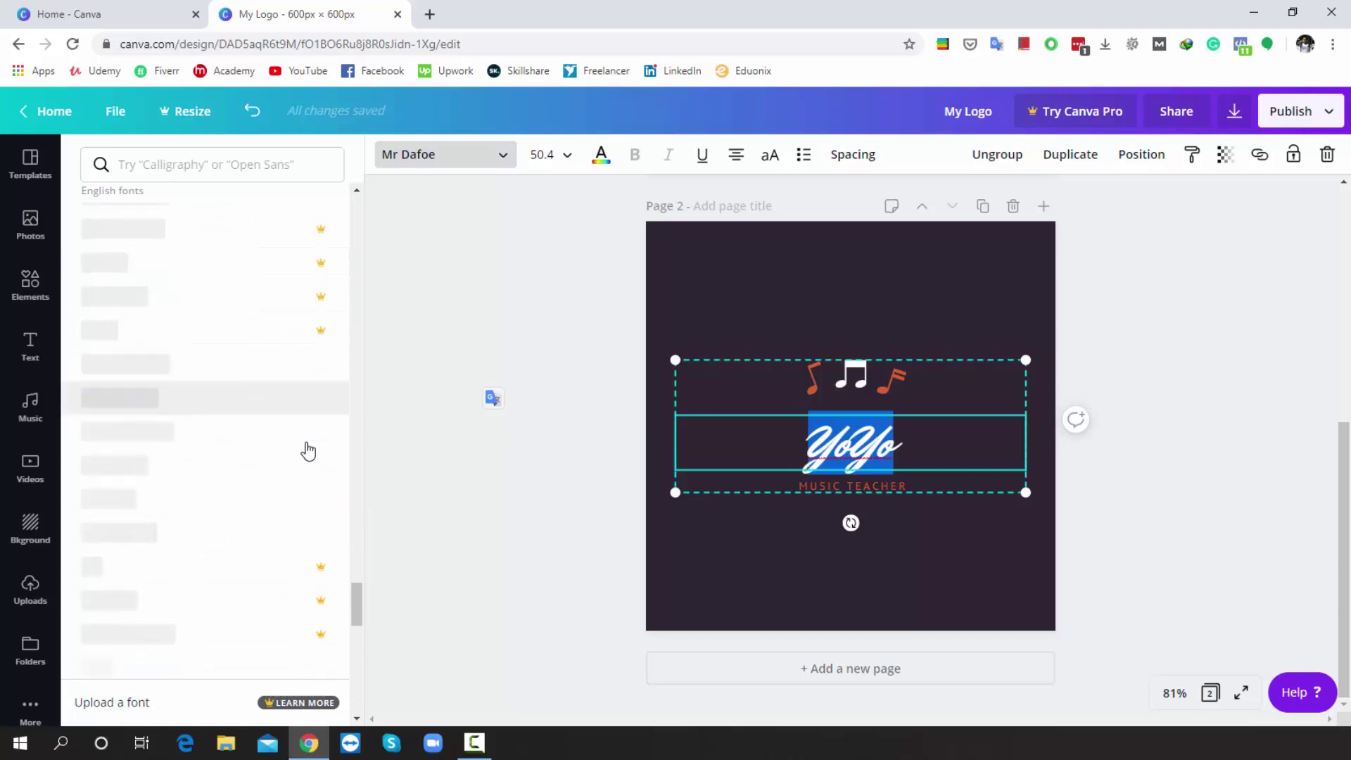
pyautogui.scroll(-10, 308, 450)
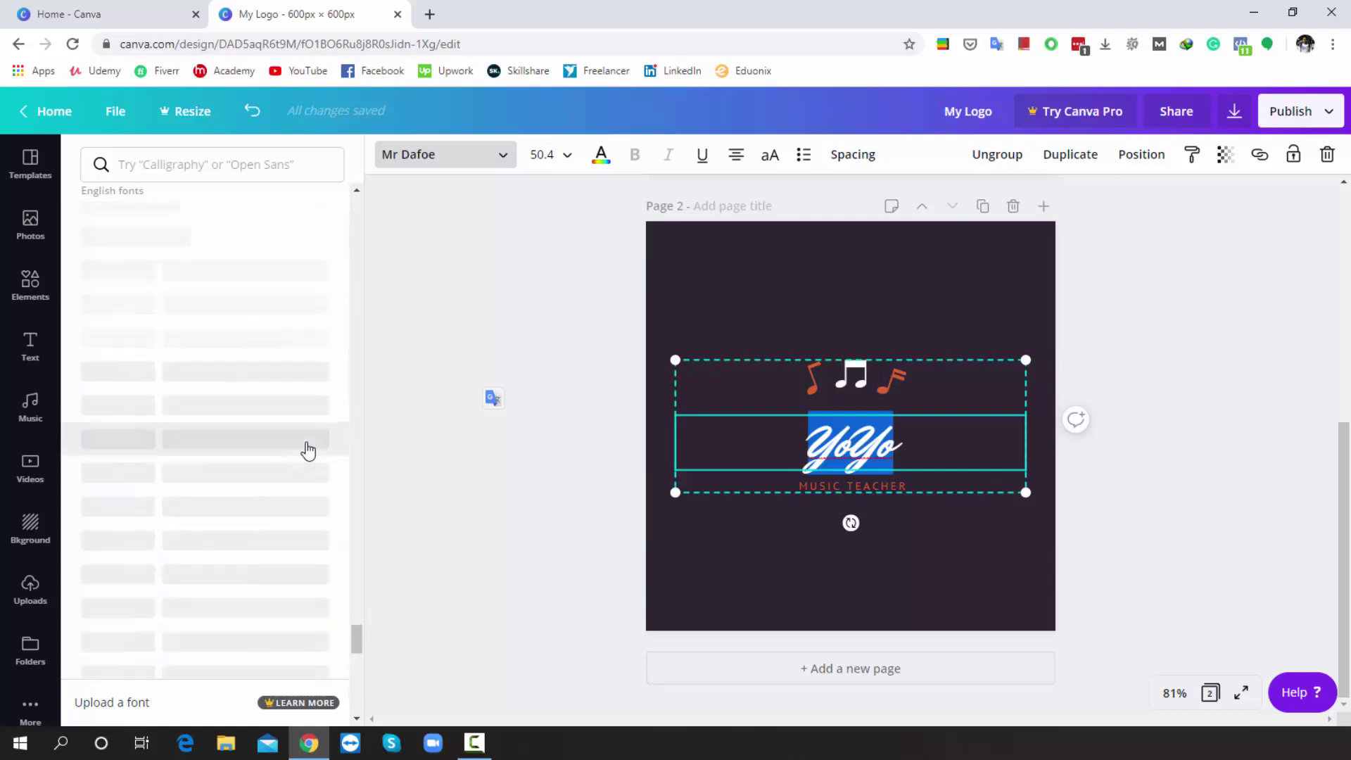
pyautogui.scroll(-5, 308, 451)
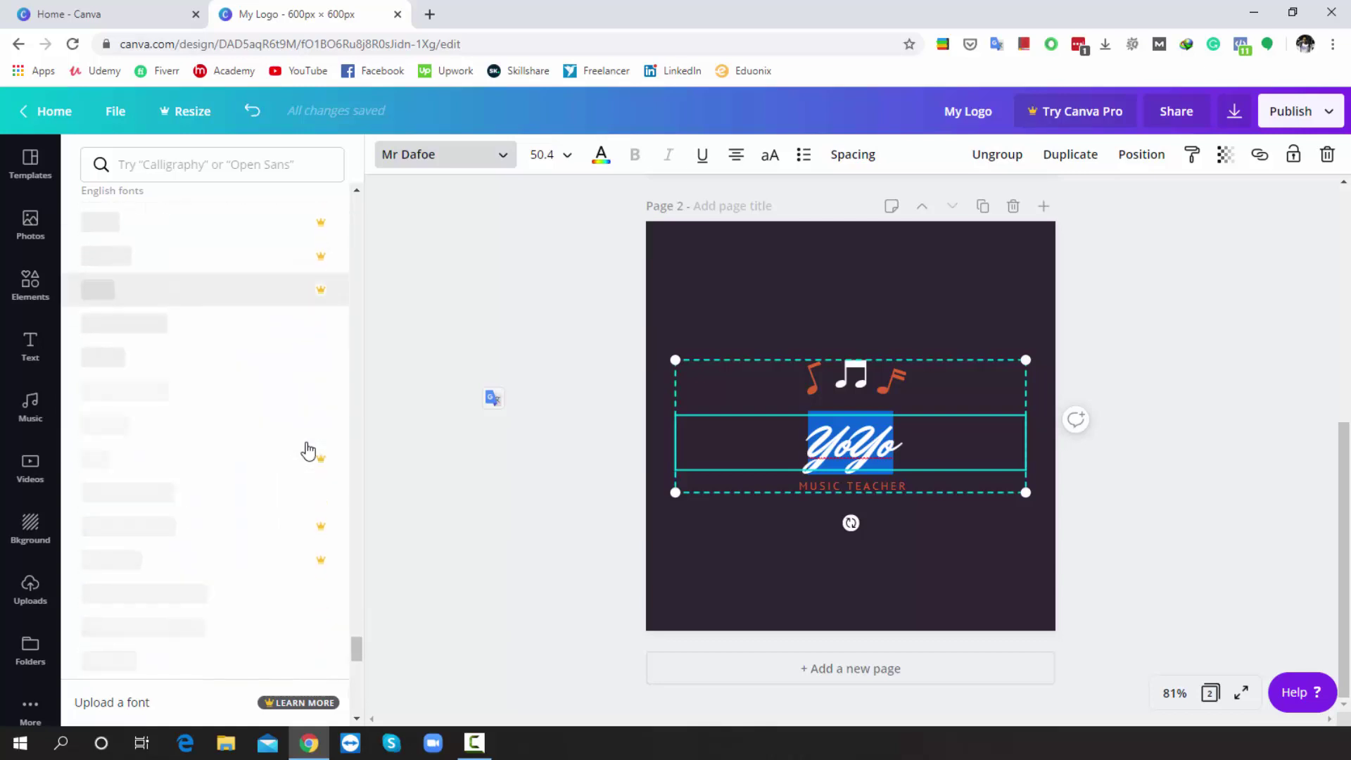
pyautogui.scroll(-3, 308, 450)
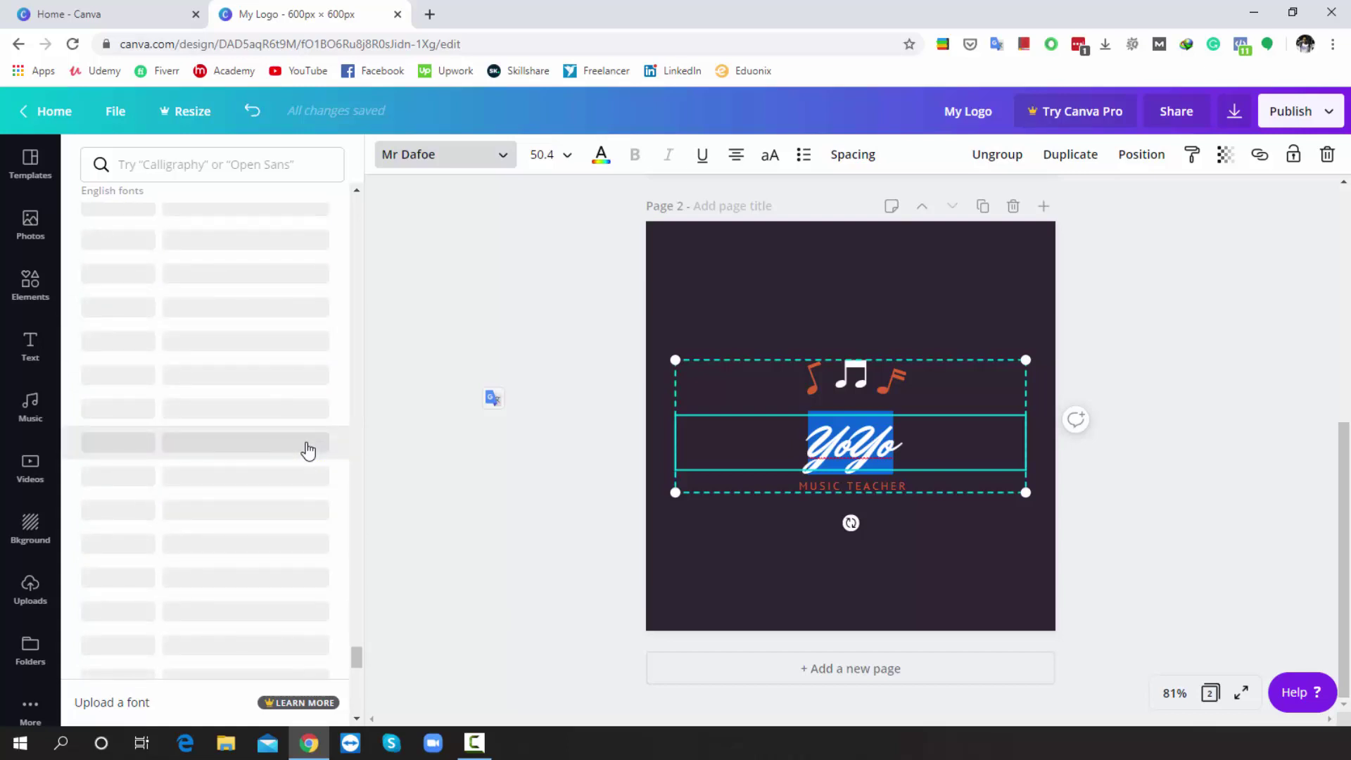
pyautogui.scroll(5, 308, 451)
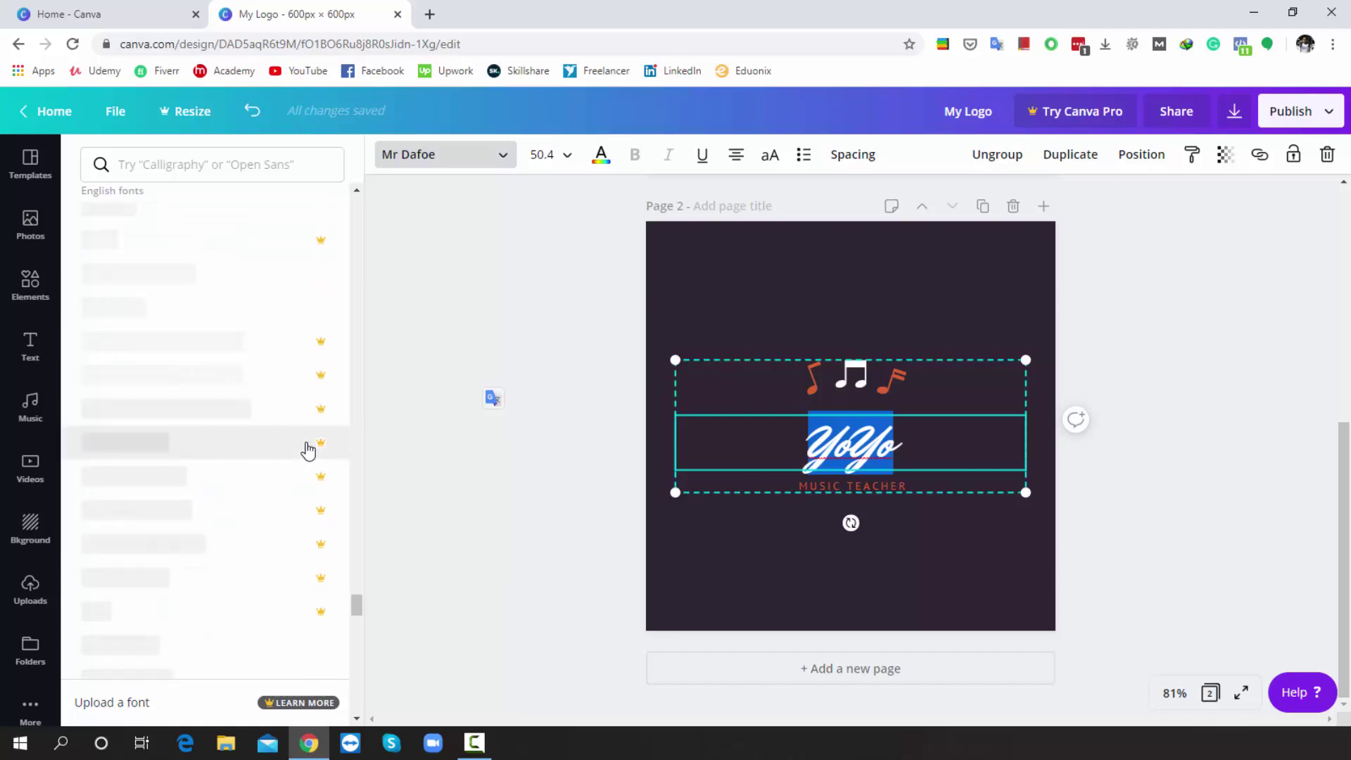
pyautogui.scroll(10, 308, 450)
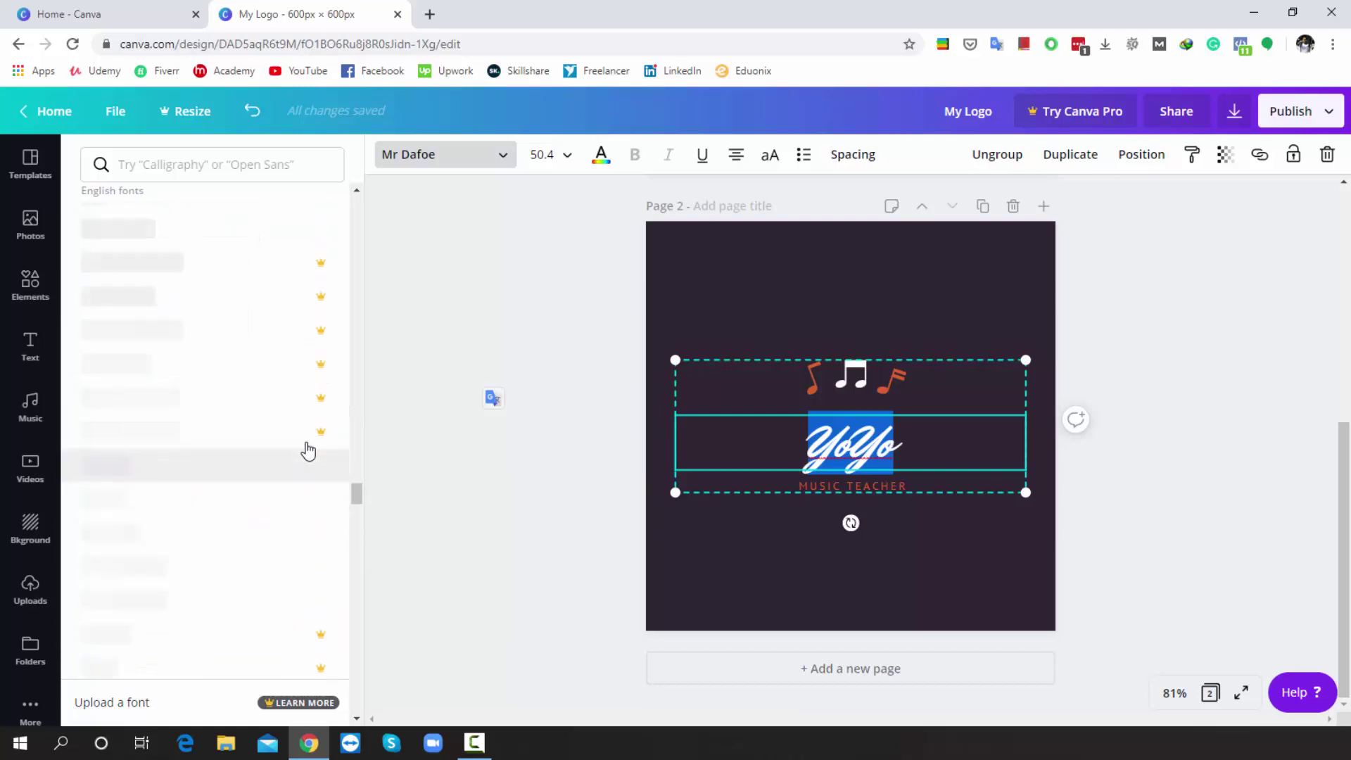
pyautogui.scroll(7, 308, 451)
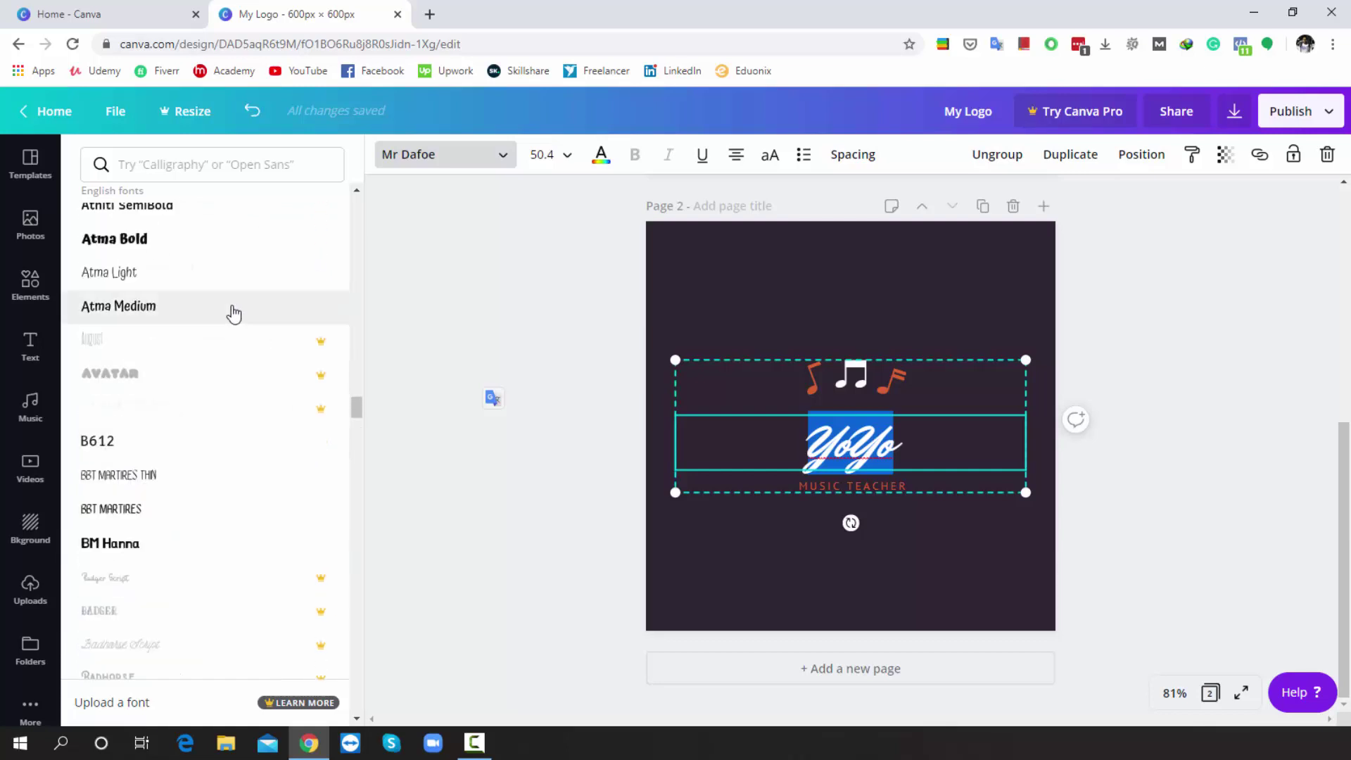
pyautogui.click(159, 247)
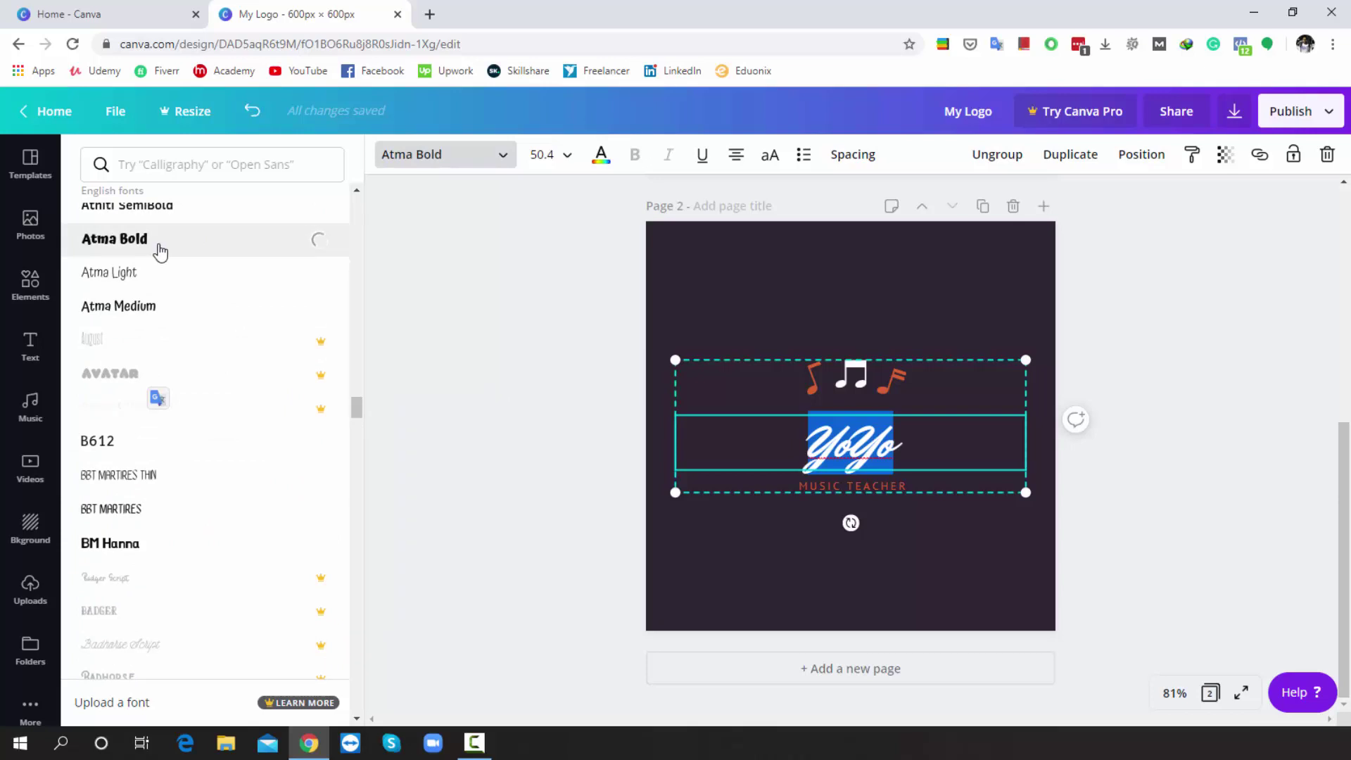
# Change the tagline under the YoYo text on page 2 to "MUSIC DIRCTOR".
pyautogui.click(915, 536)
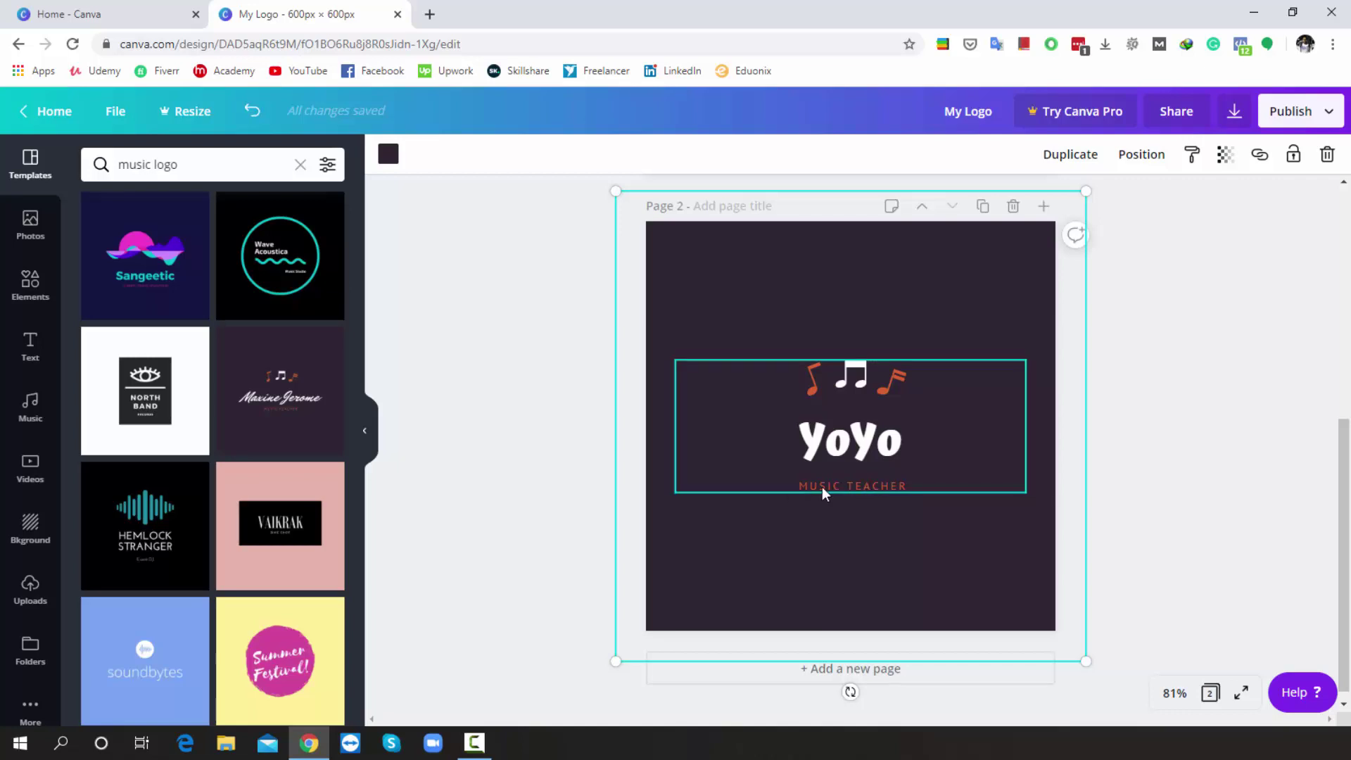
pyautogui.click(884, 485)
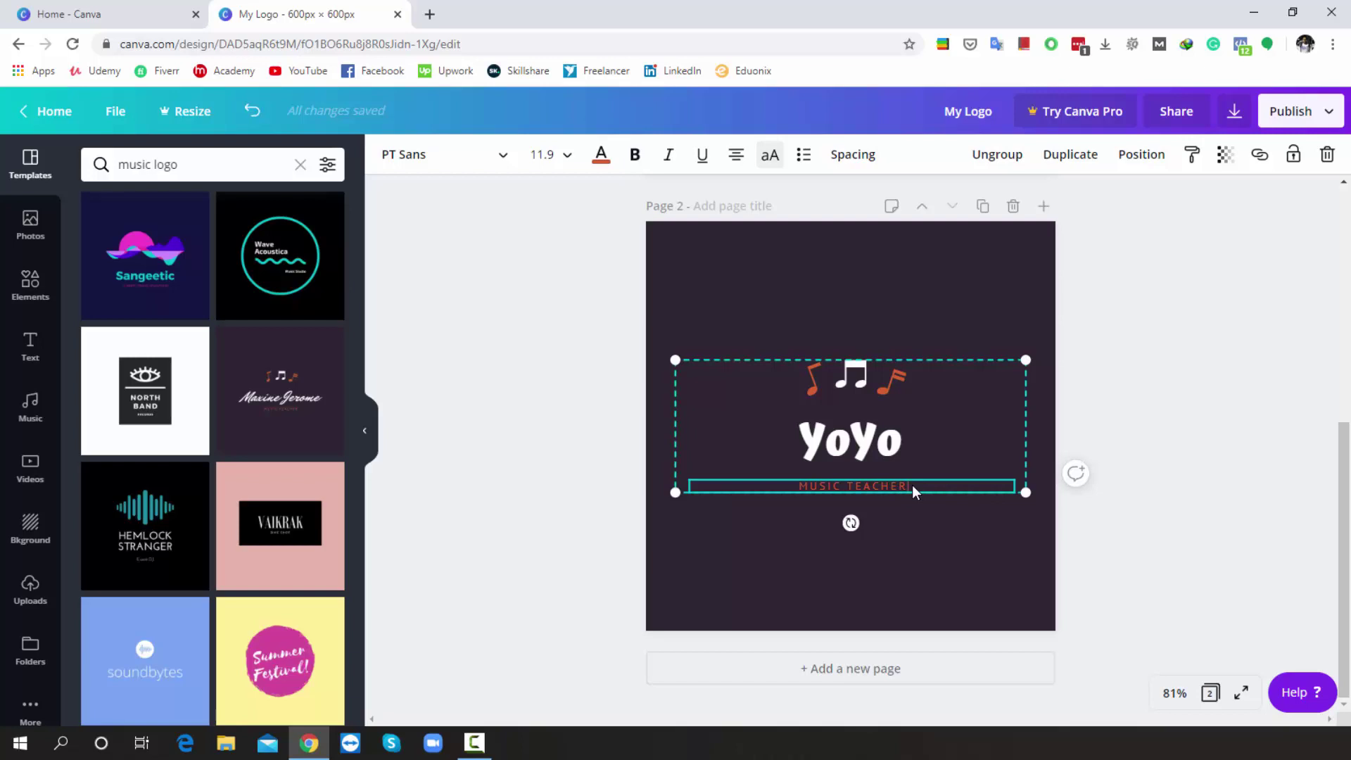
pyautogui.press('BackSpace')
pyautogui.press('BackSpace')
pyautogui.press('BackSpace')
pyautogui.press('BackSpace')
pyautogui.press('BackSpace')
pyautogui.press('BackSpace')
pyautogui.press('BackSpace')
pyautogui.write('DIRCTOR')
pyautogui.click(996, 306)
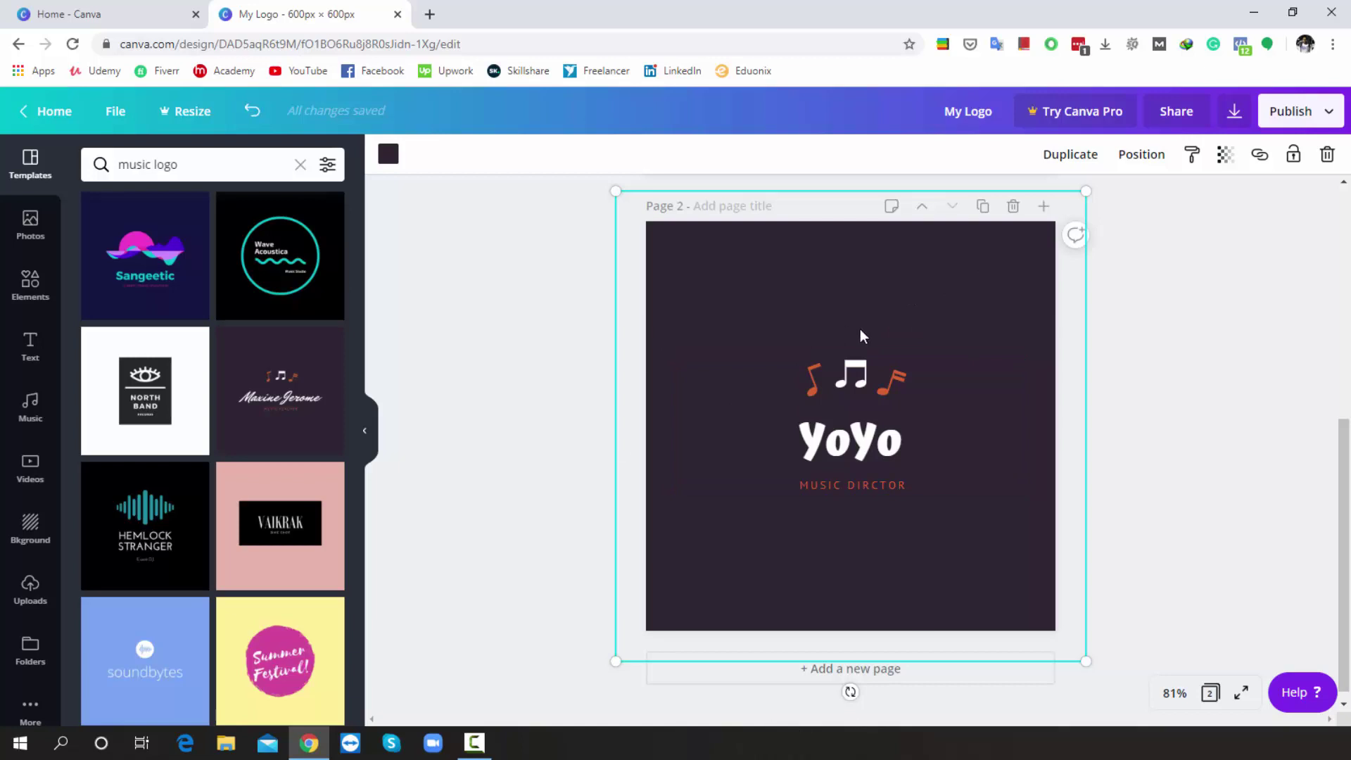
# Download all pages (1–2) of the logo design as PNG files.
pyautogui.scroll(5, 860, 337)
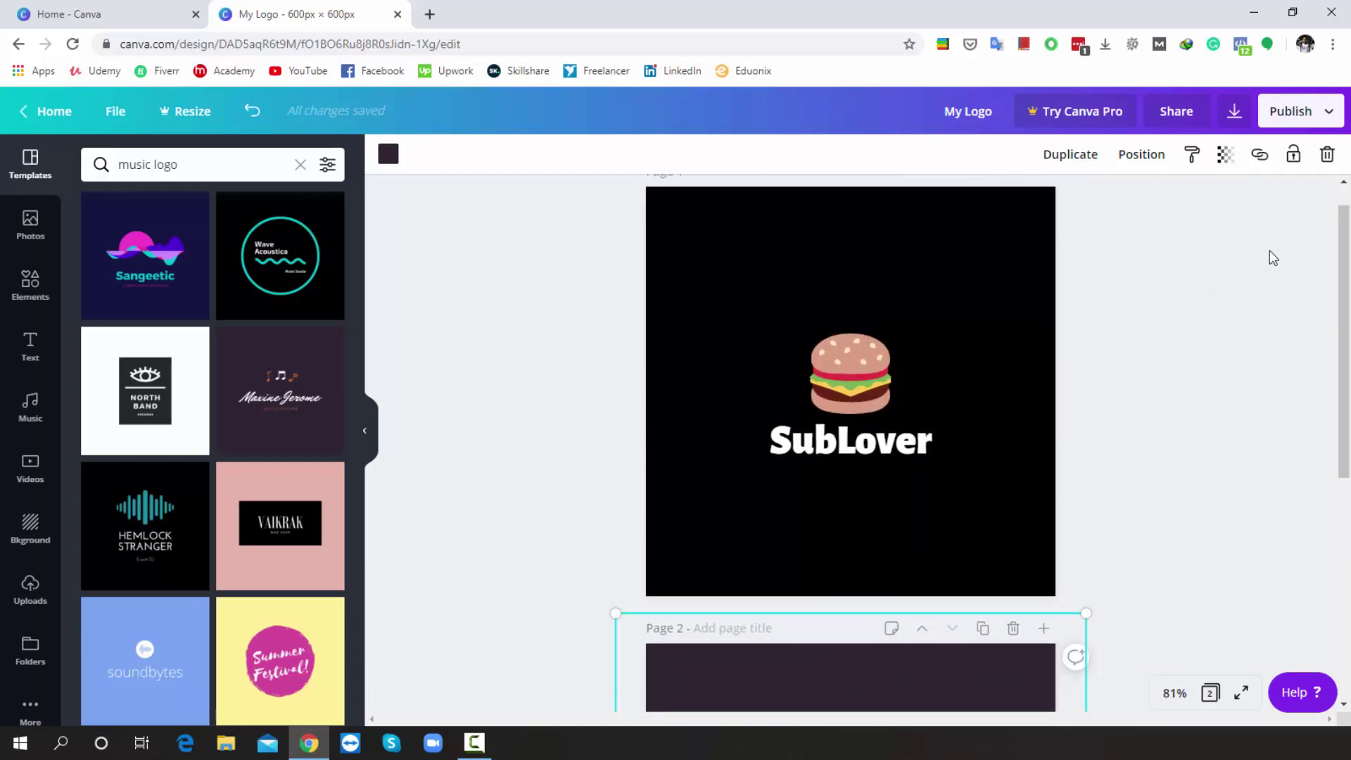
pyautogui.click(1326, 121)
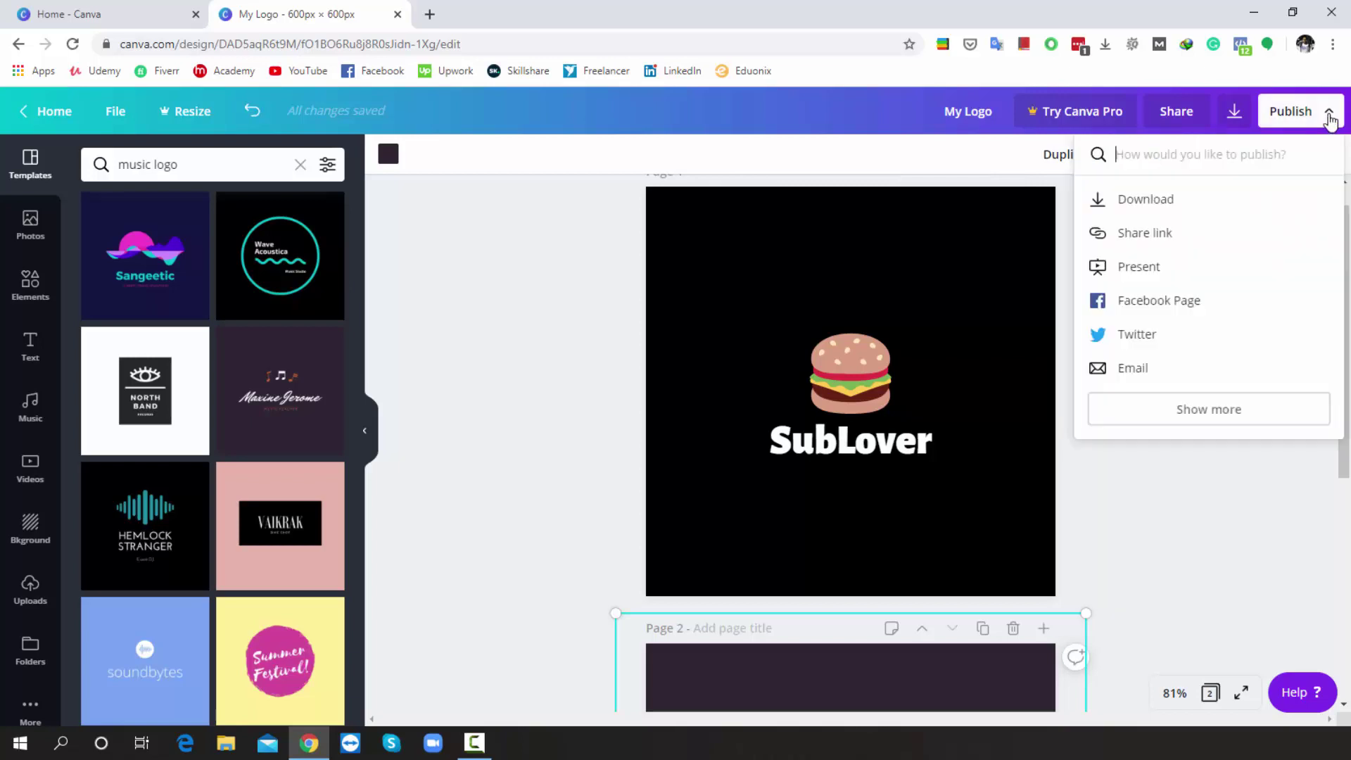
pyautogui.click(1160, 205)
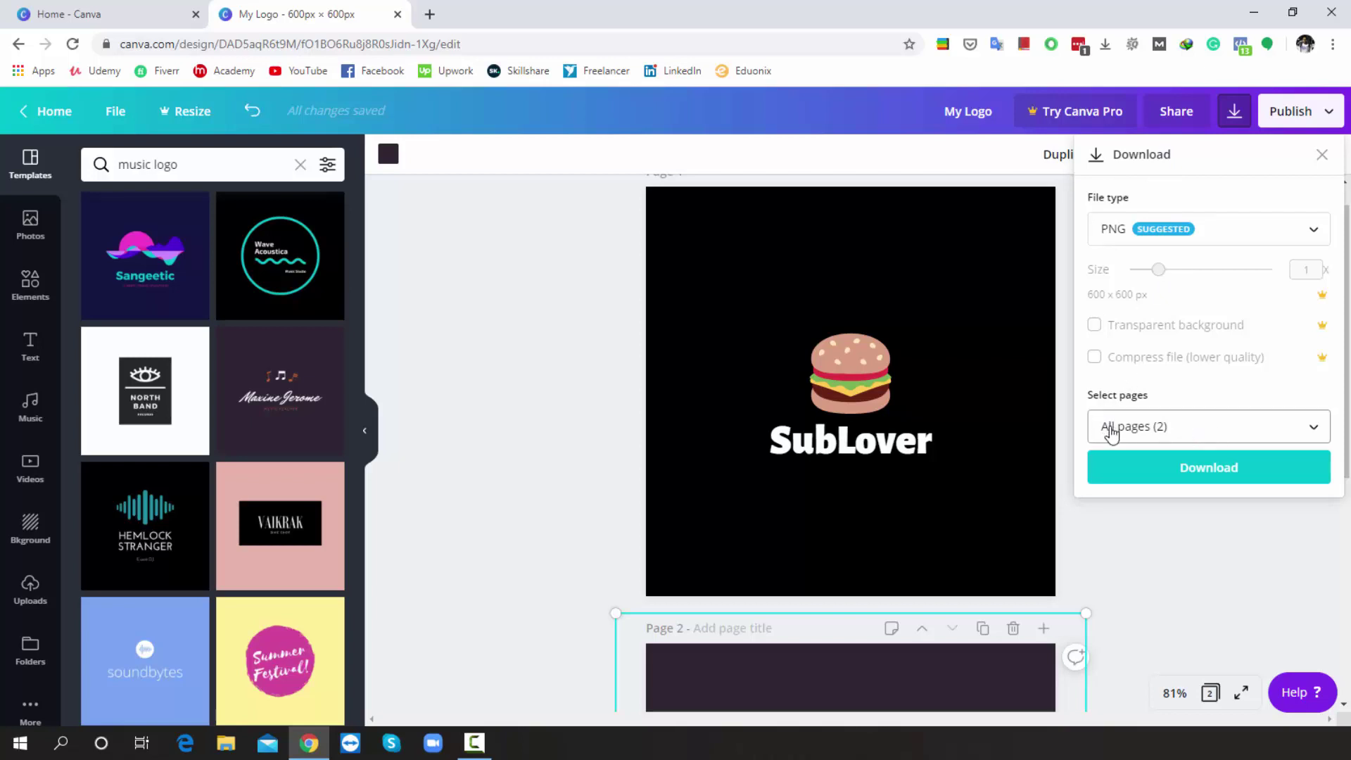
pyautogui.click(1311, 432)
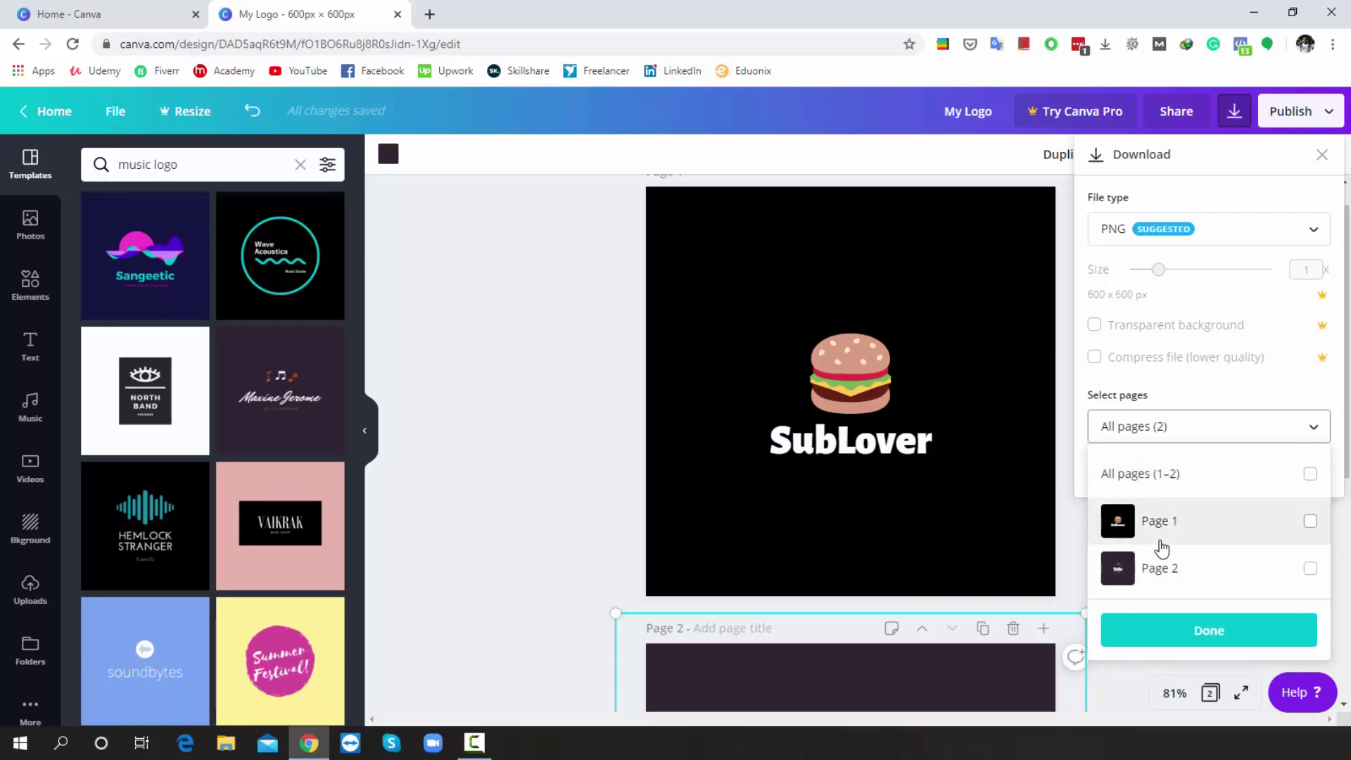
pyautogui.click(1312, 475)
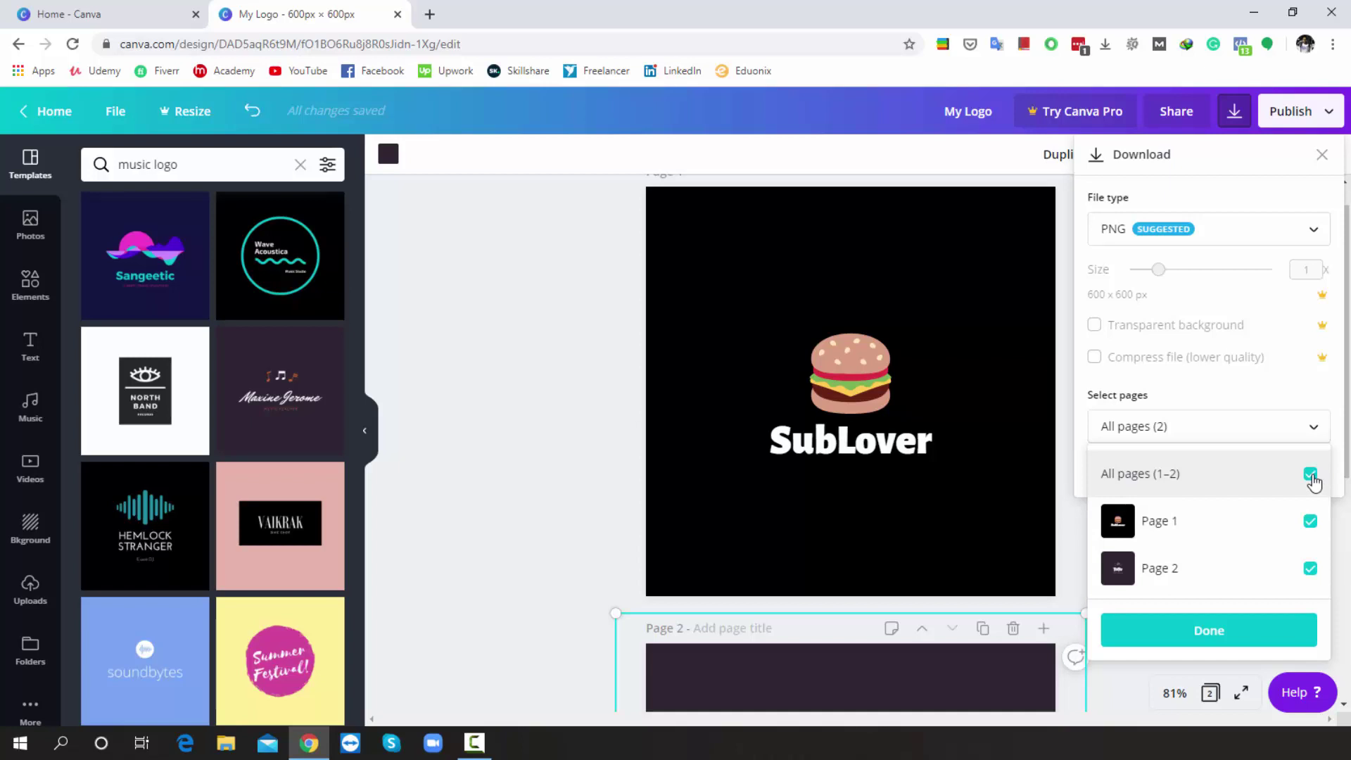
pyautogui.click(1312, 475)
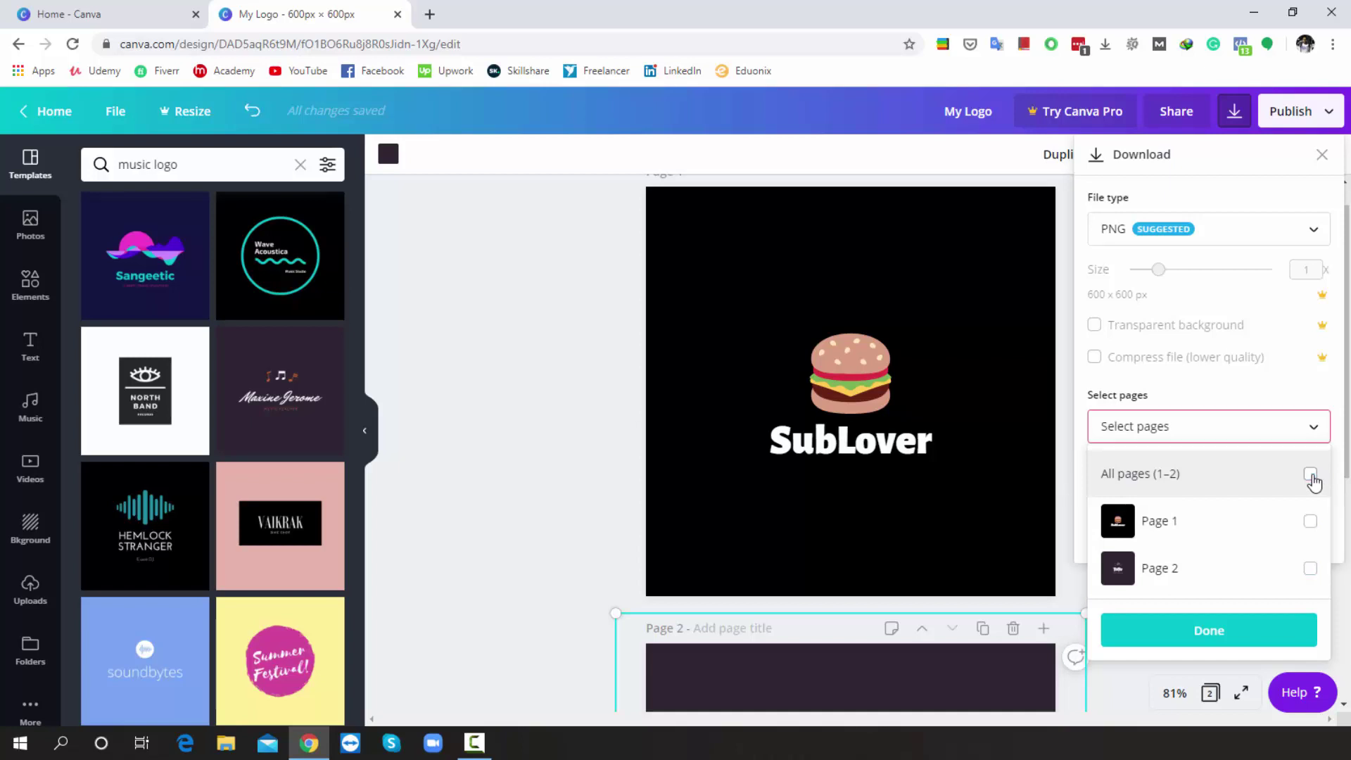
pyautogui.click(1310, 570)
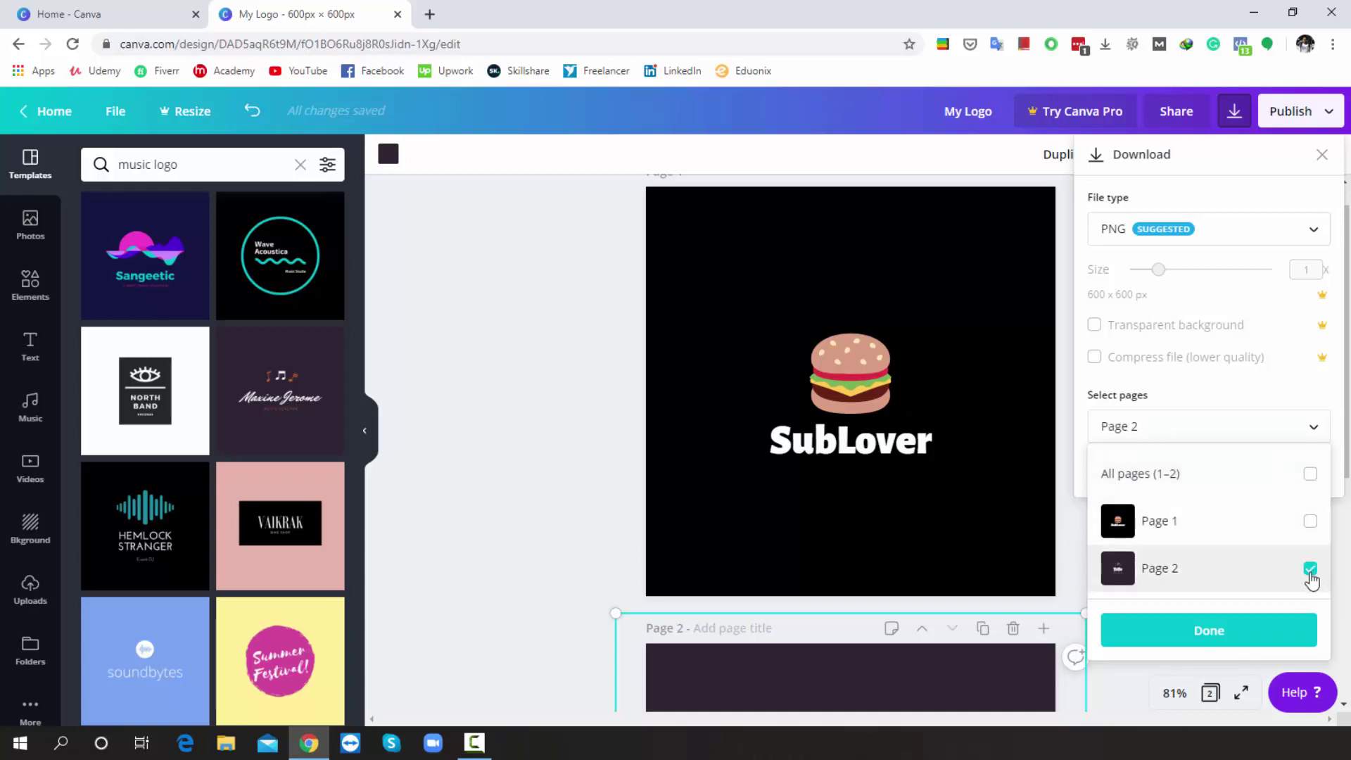
pyautogui.click(1310, 477)
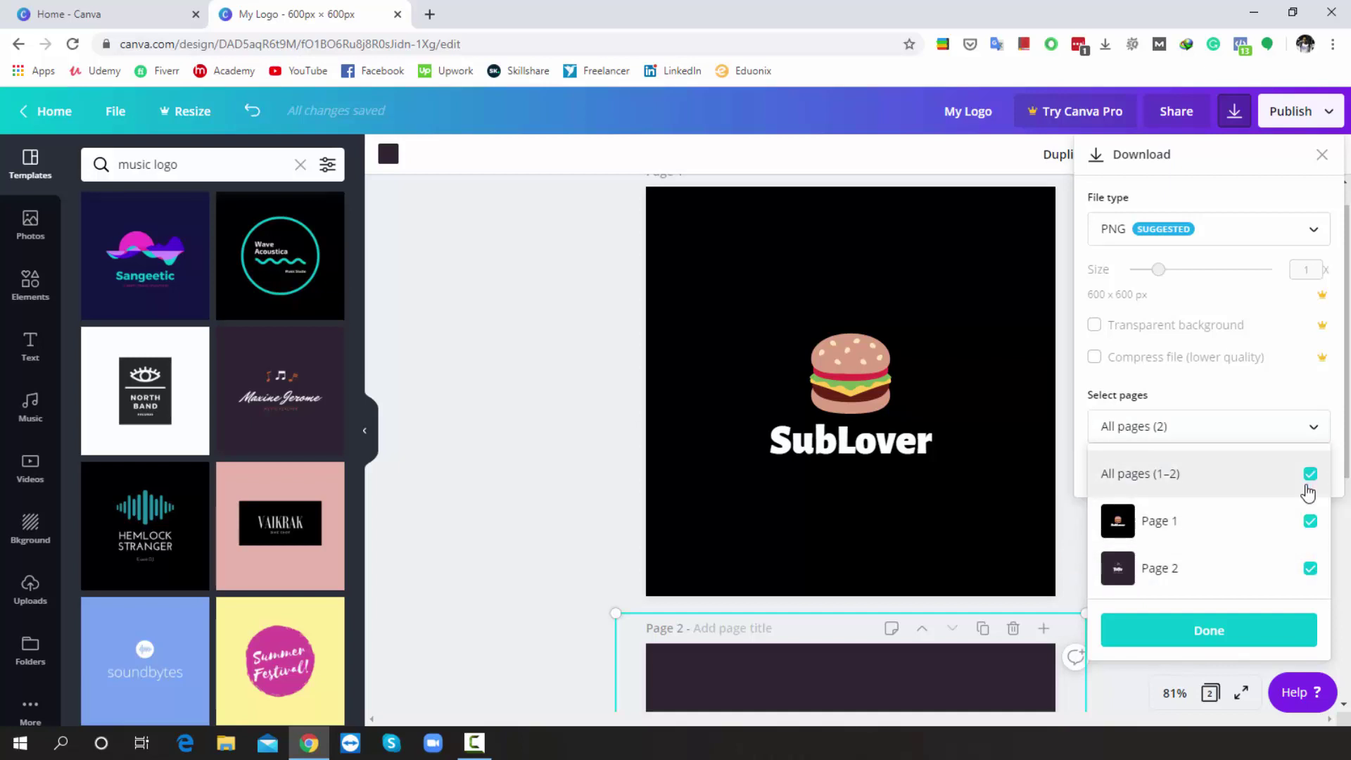
pyautogui.click(1239, 628)
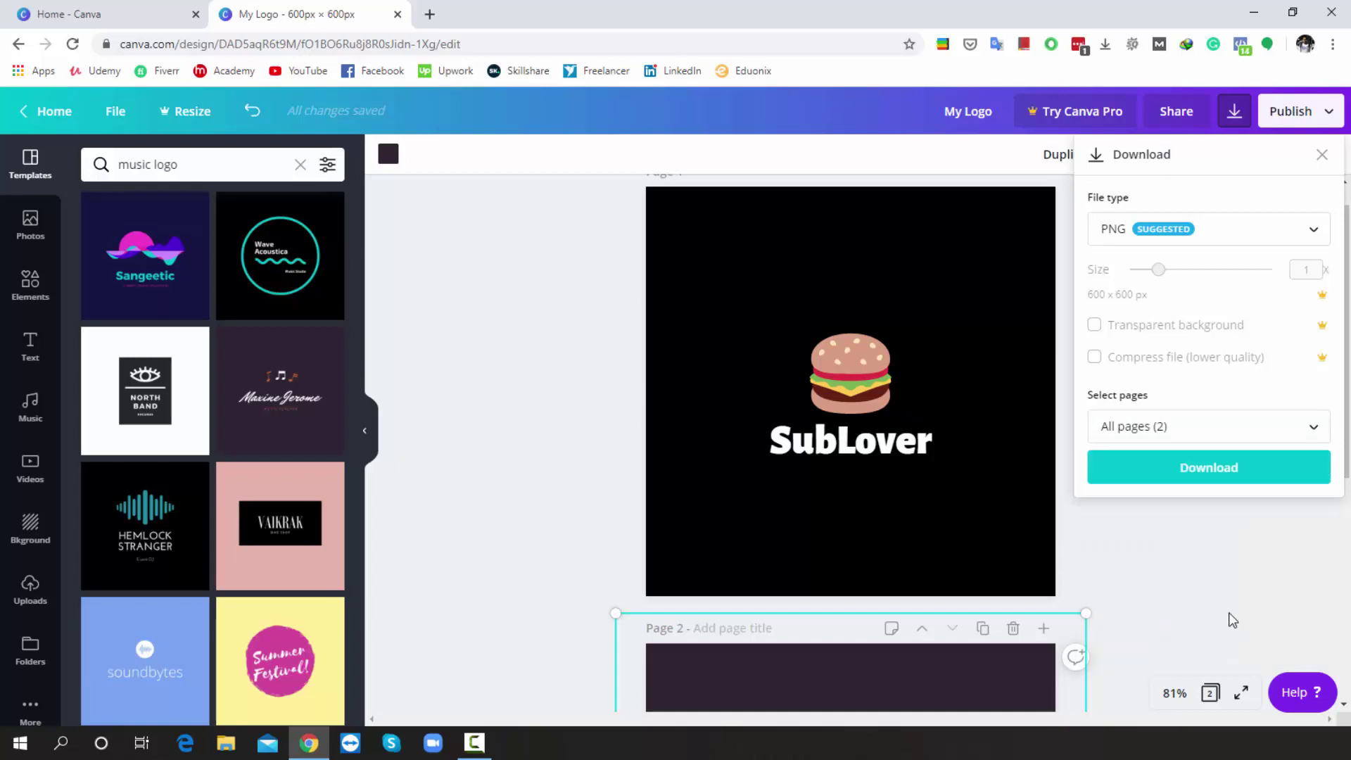
pyautogui.click(1218, 473)
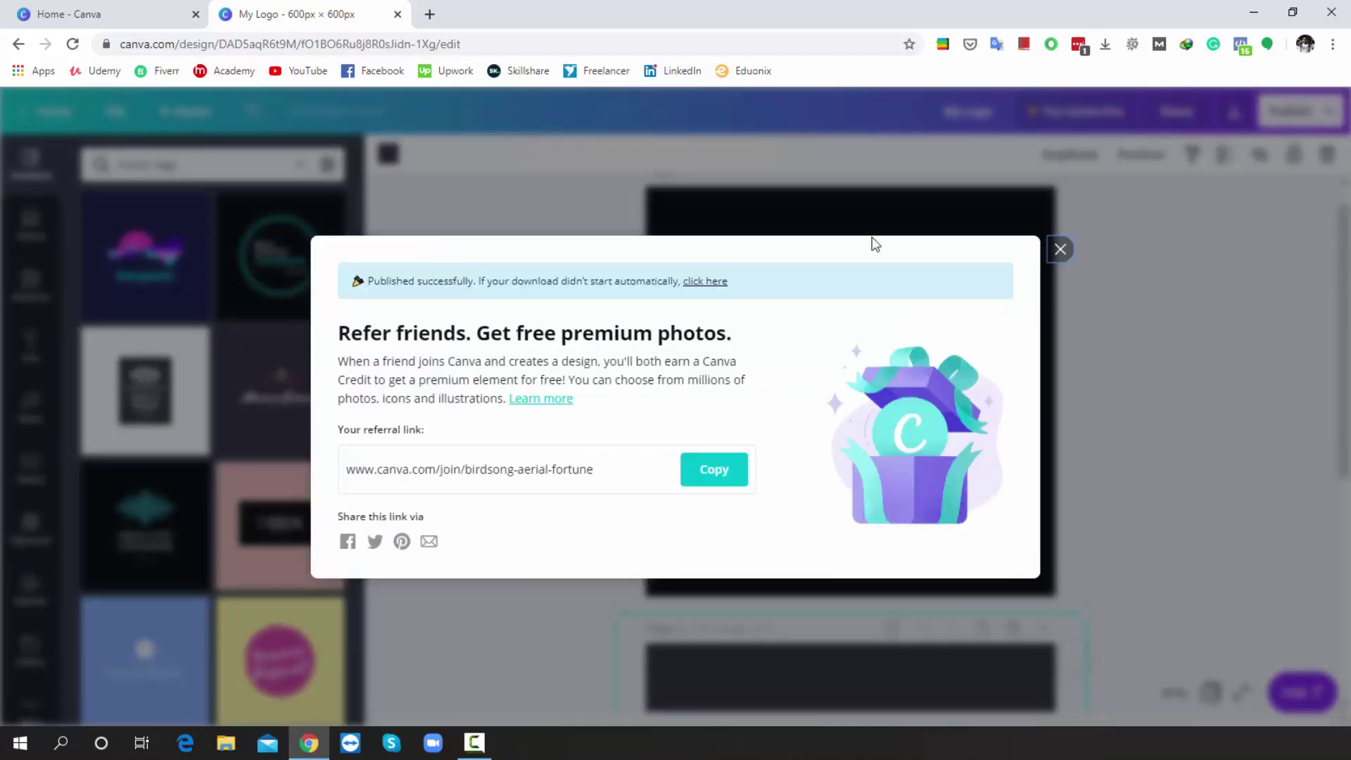
# Switch to File Explorer and extract the downloaded My Logo archive into the Compressed folder.
pyautogui.click(226, 743)
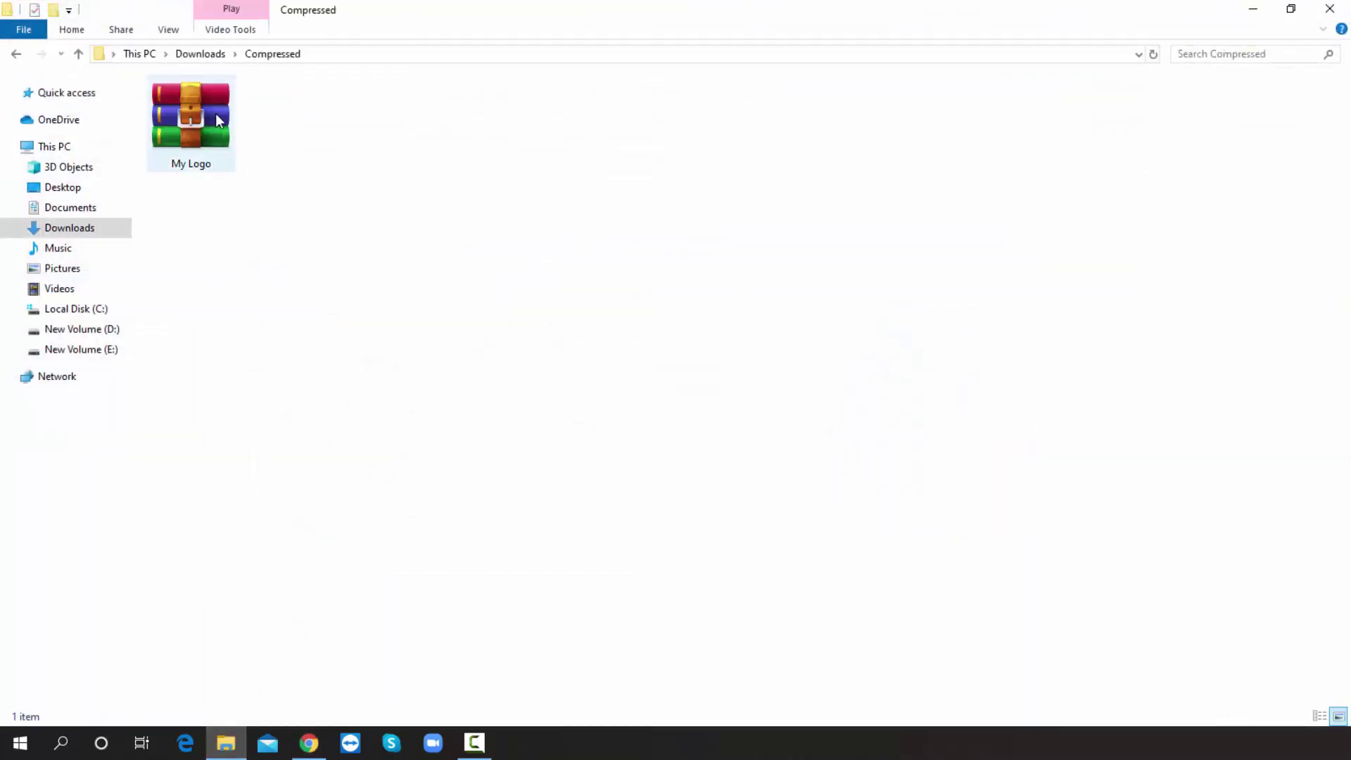
pyautogui.rightClick(189, 124)
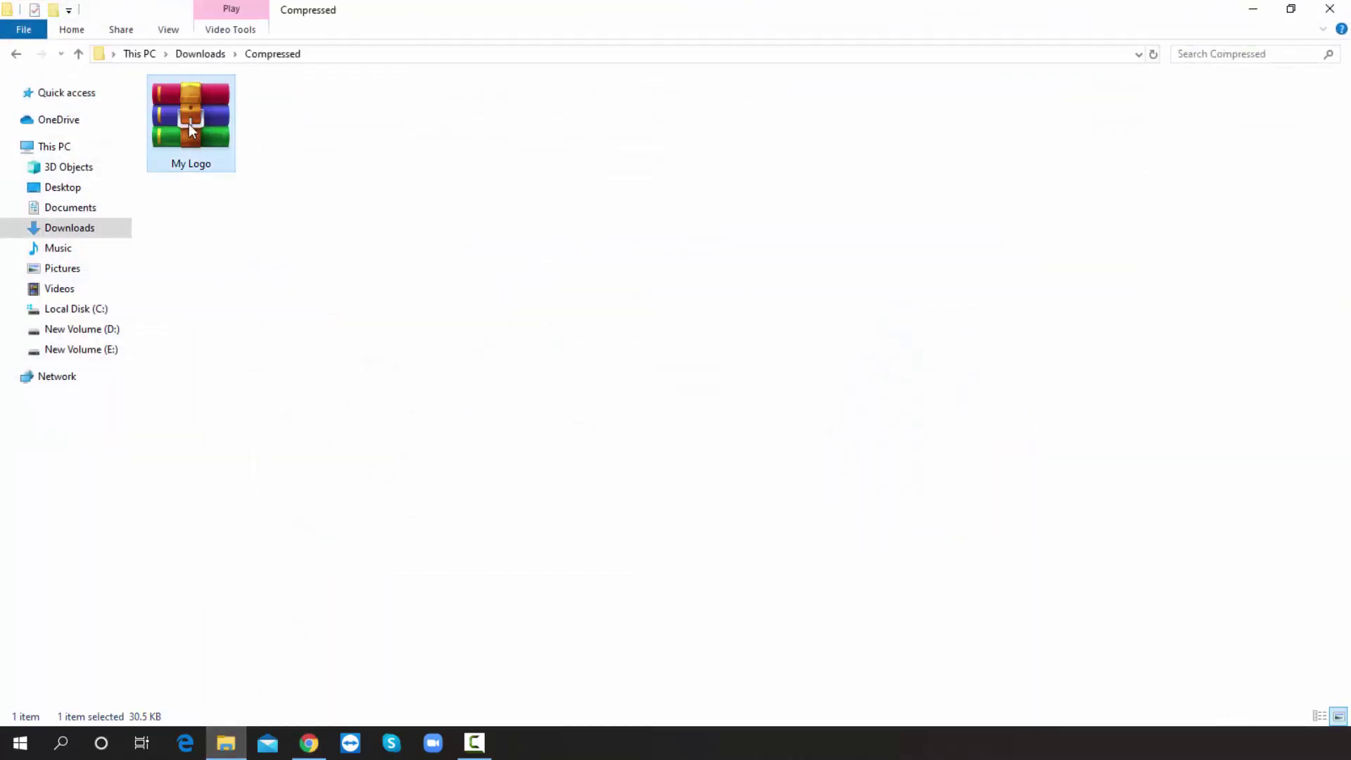
pyautogui.click(255, 212)
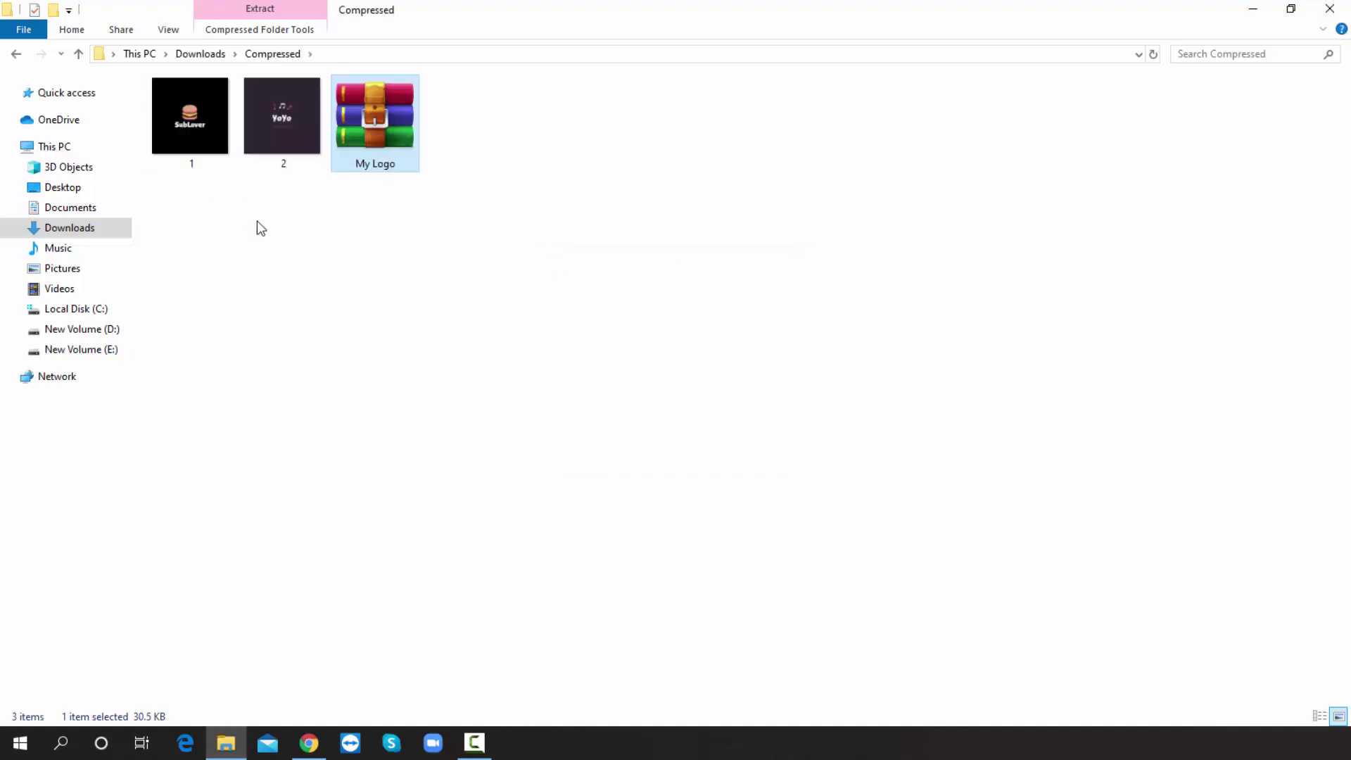
pyautogui.click(256, 222)
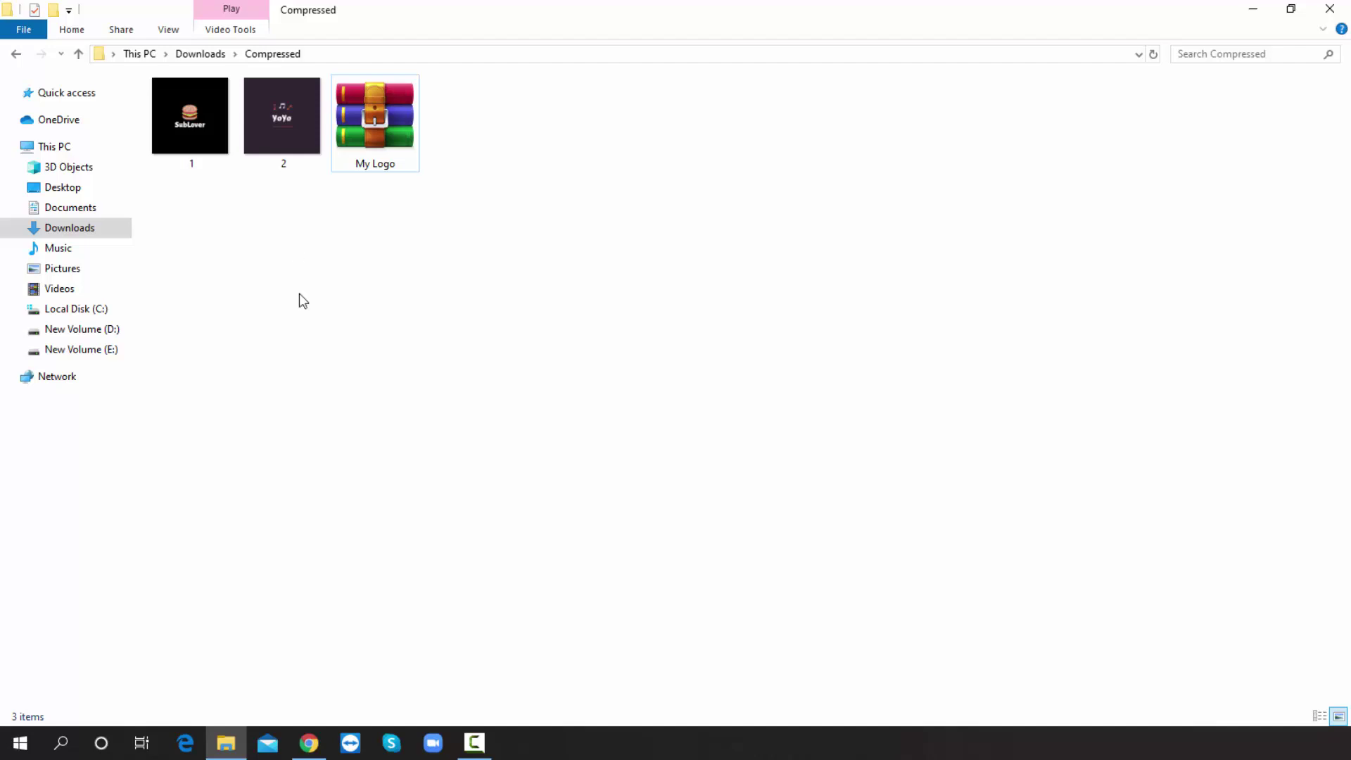
# Switch to Chrome, search Google Images for "logo" in a new tab, and browse the example logos.
pyautogui.click(315, 747)
pyautogui.click(430, 14)
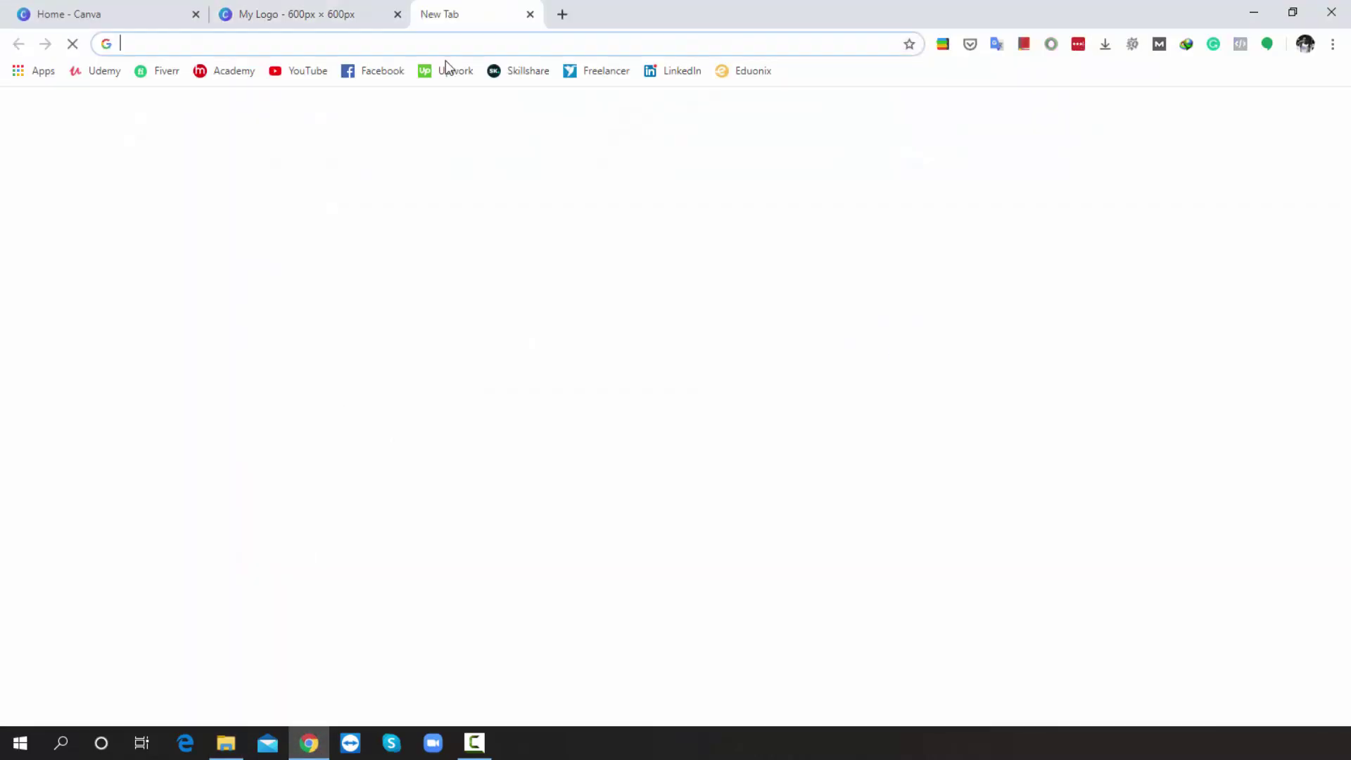
pyautogui.write('logo')
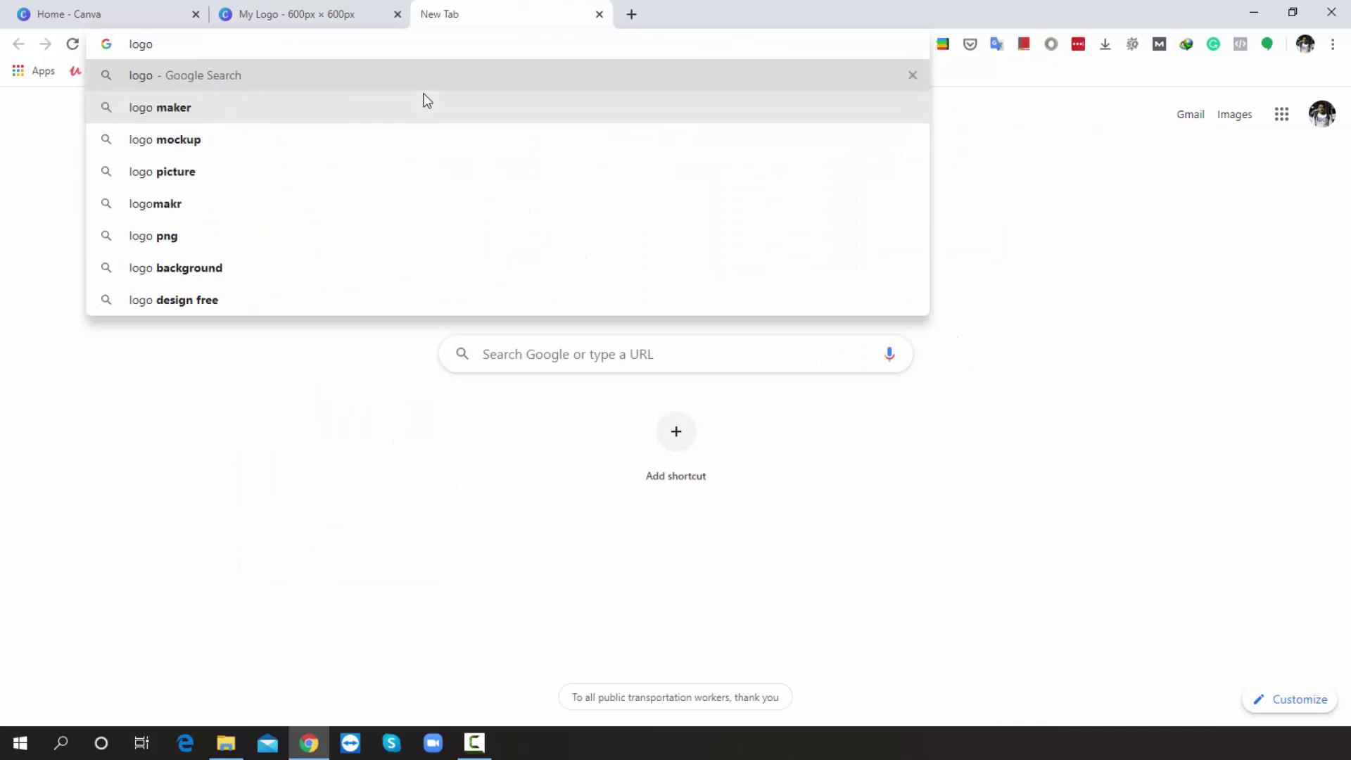
pyautogui.press('Return')
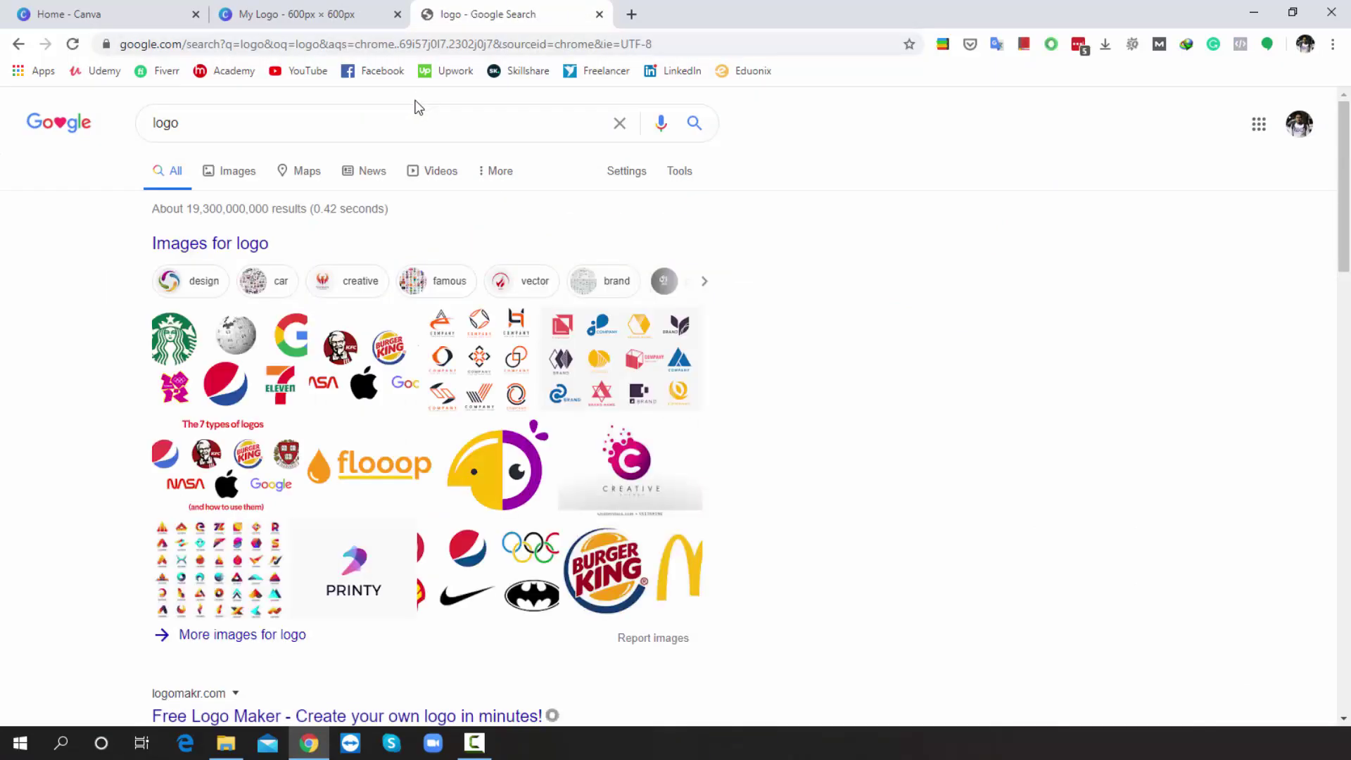
pyautogui.click(235, 176)
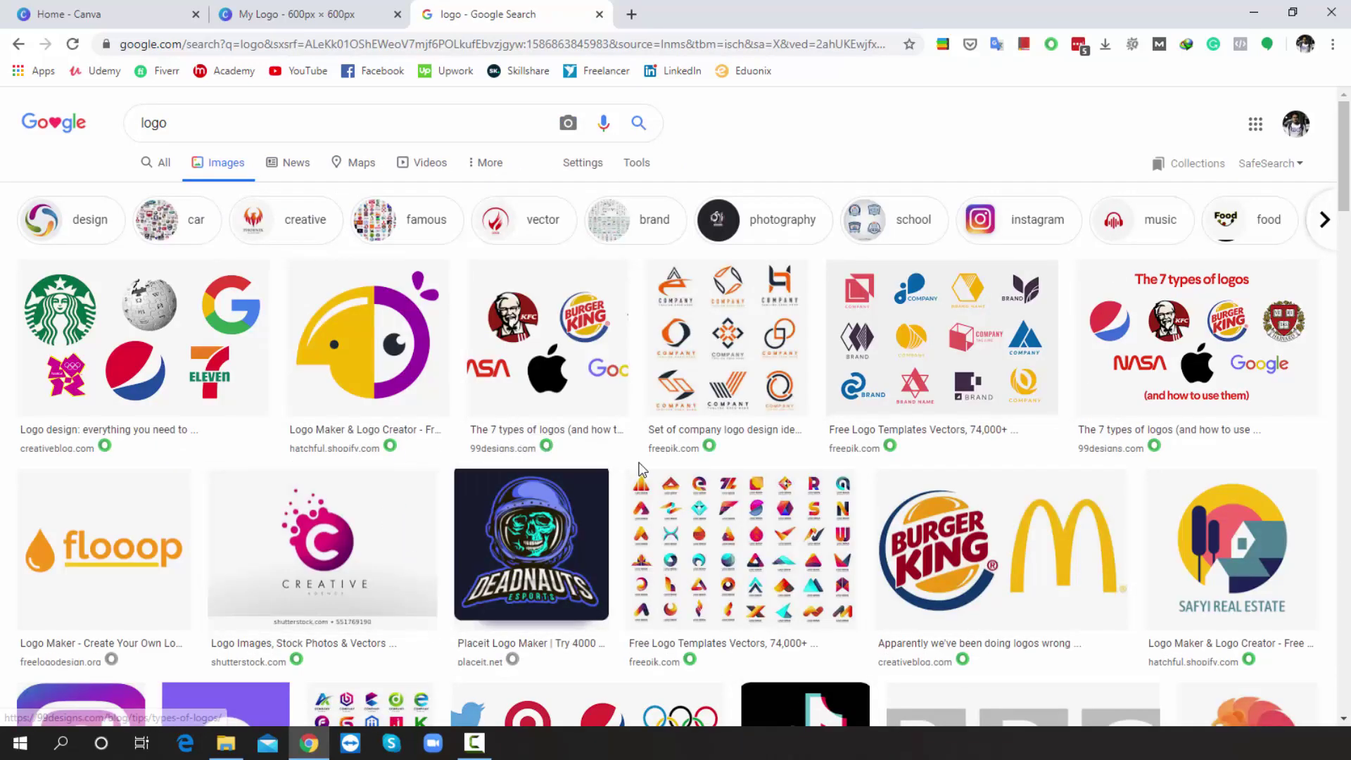
pyautogui.scroll(-5, 641, 471)
pyautogui.scroll(-5, 640, 471)
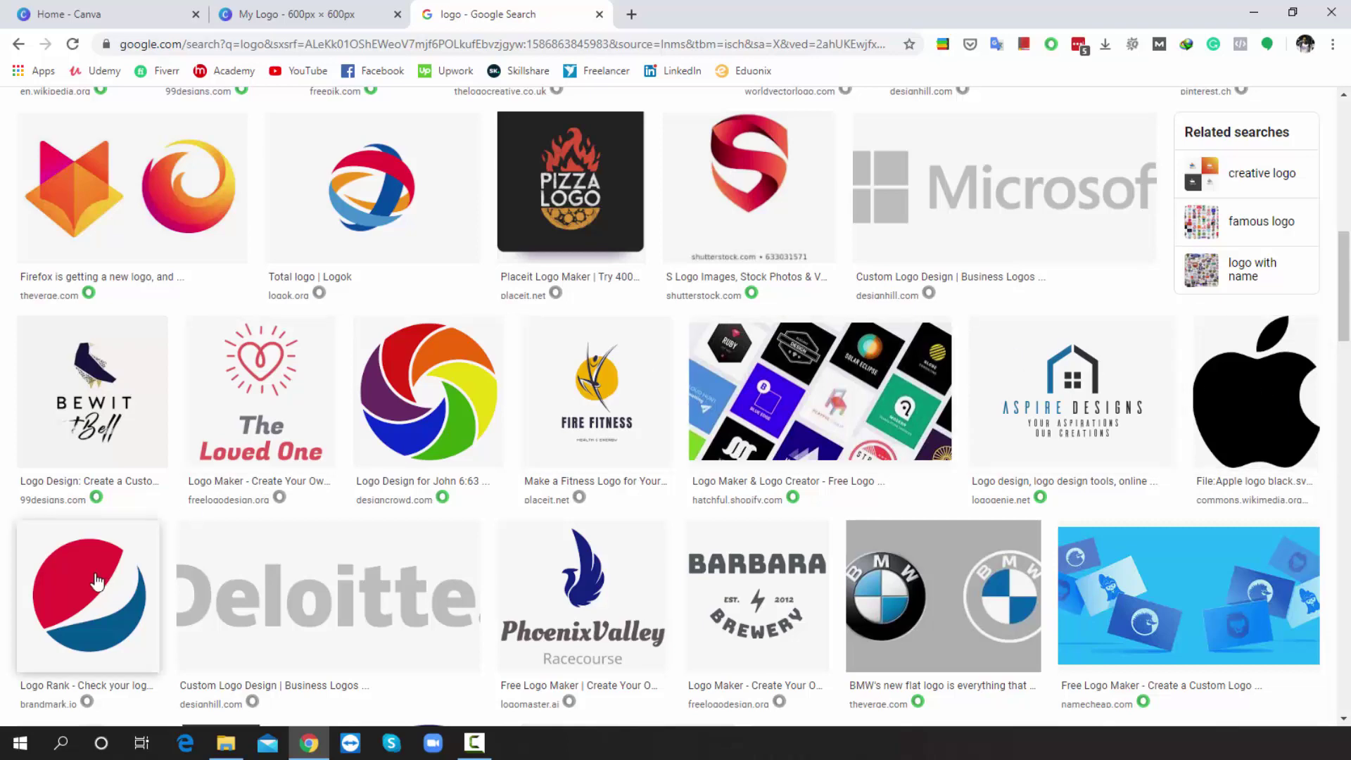
pyautogui.scroll(-3, 108, 581)
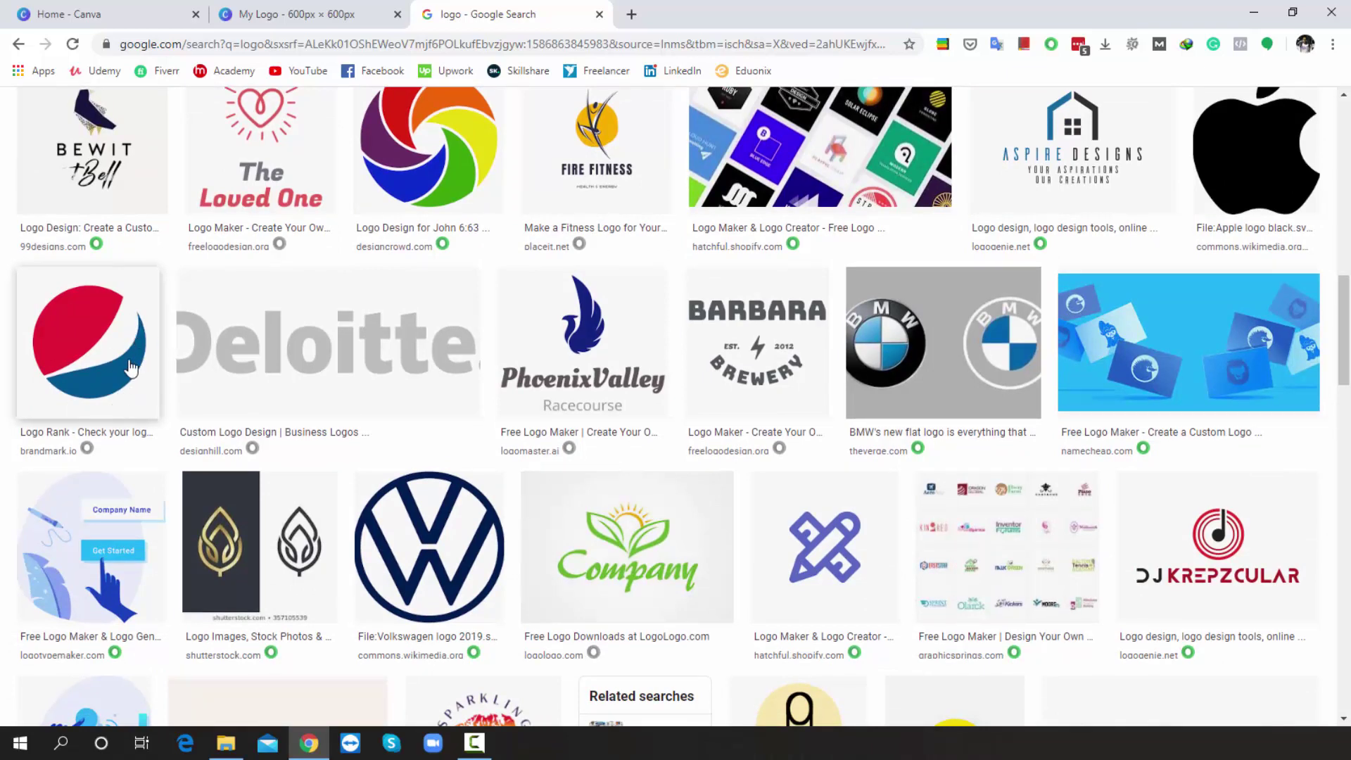
pyautogui.scroll(2, 130, 367)
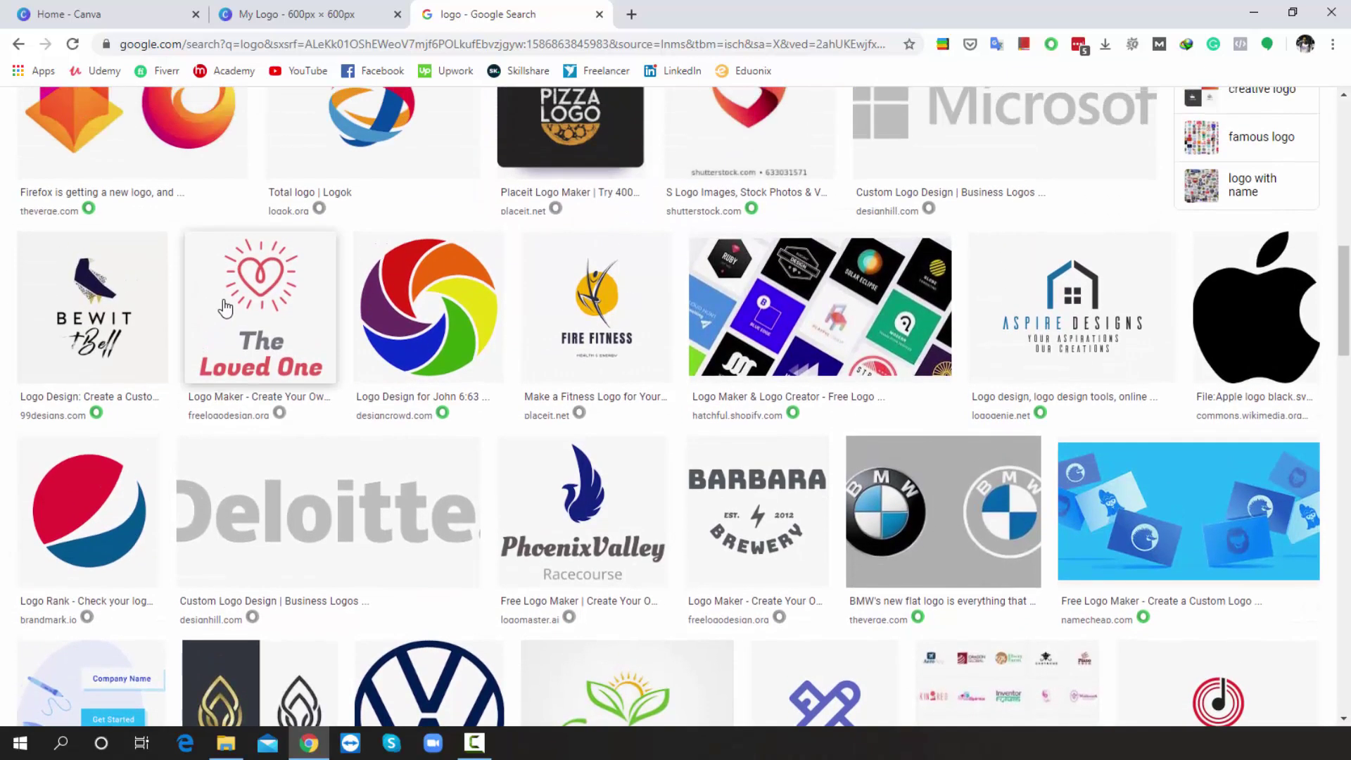